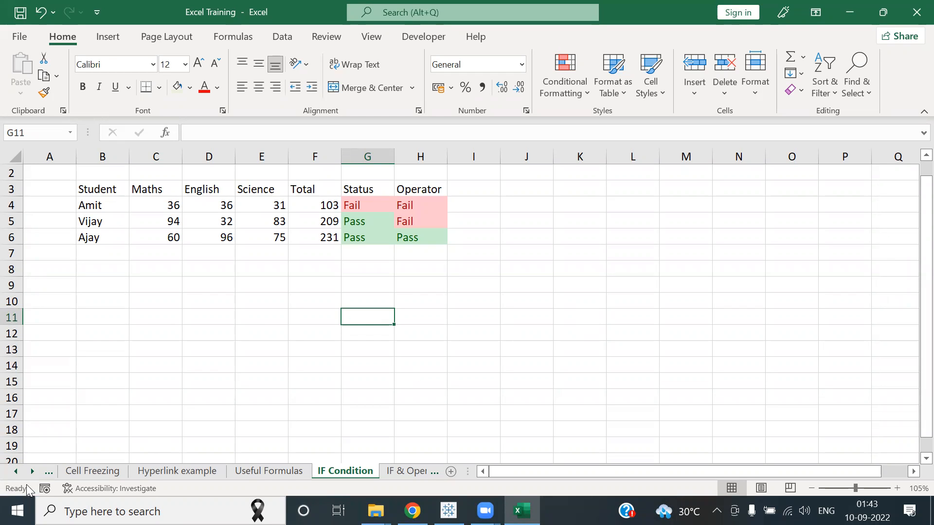
Step: Find and open the IF & Operator worksheet
left_click(16, 472)
left_click(16, 471)
left_click(15, 471)
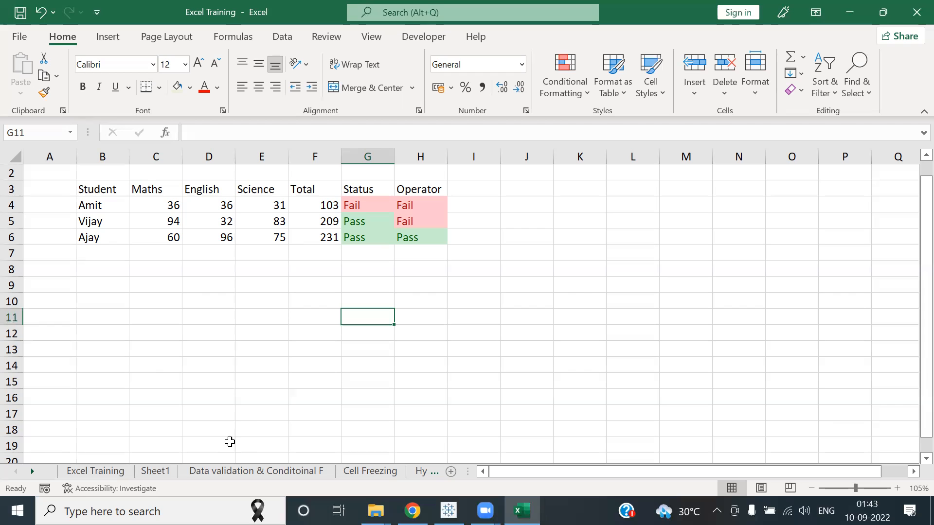
left_click(32, 470)
left_click(30, 470)
left_click(30, 470)
left_click(30, 470)
left_click(30, 470)
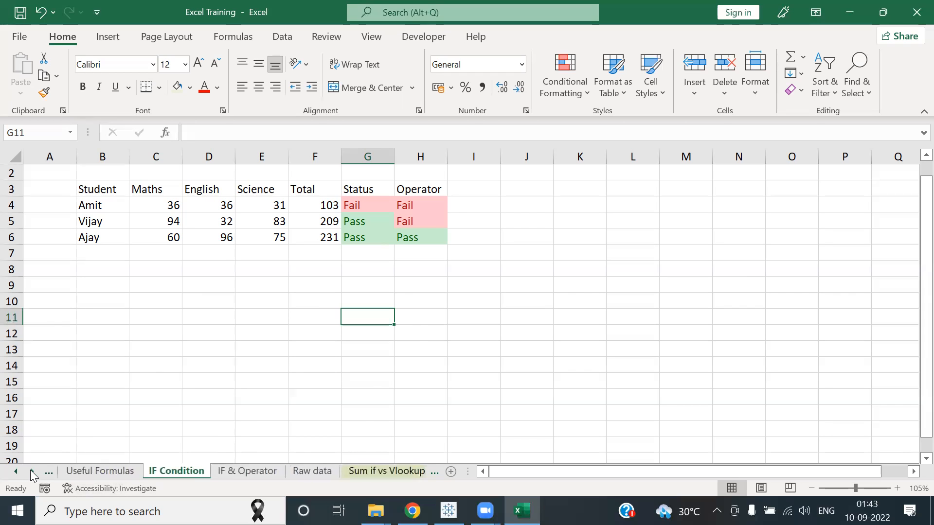
left_click(243, 471)
left_click(385, 316)
left_click(349, 221)
Step: Hide rows 2 to 4 containing the student marks
left_click_drag(13, 179, 10, 217)
right_click(11, 218)
left_click(46, 450)
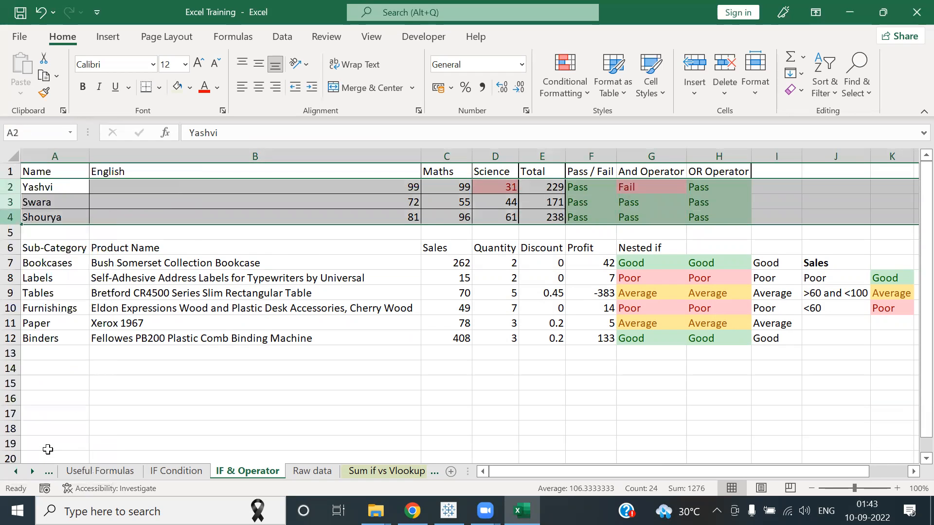
left_click(97, 428)
Step: Examine the product sales table and the nested IF formulas in the first rows of columns G and H
left_click_drag(46, 202, 504, 294)
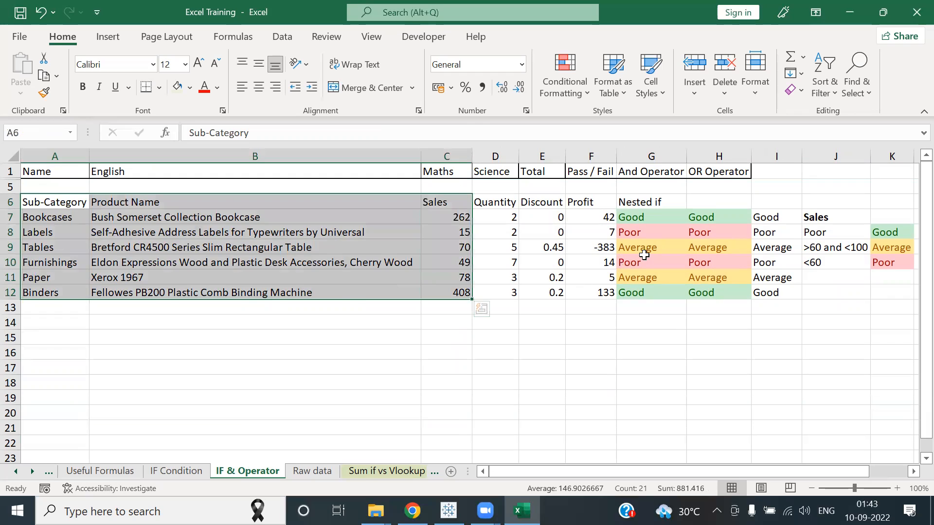
left_click(623, 264)
left_click(708, 217)
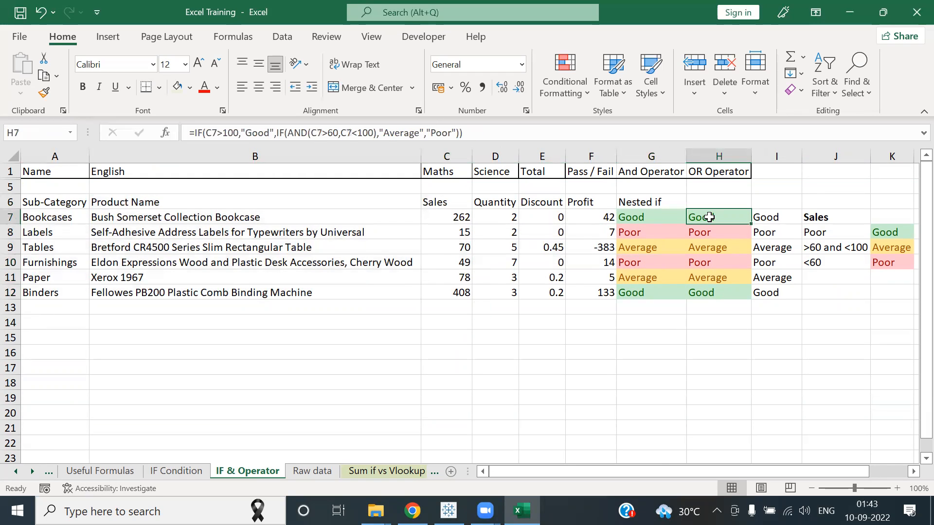
key("Left")
key("Down")
key("Up")
key("Right")
key("Left")
key("Right")
key("Left")
key("Down")
key("Right")
key("Left")
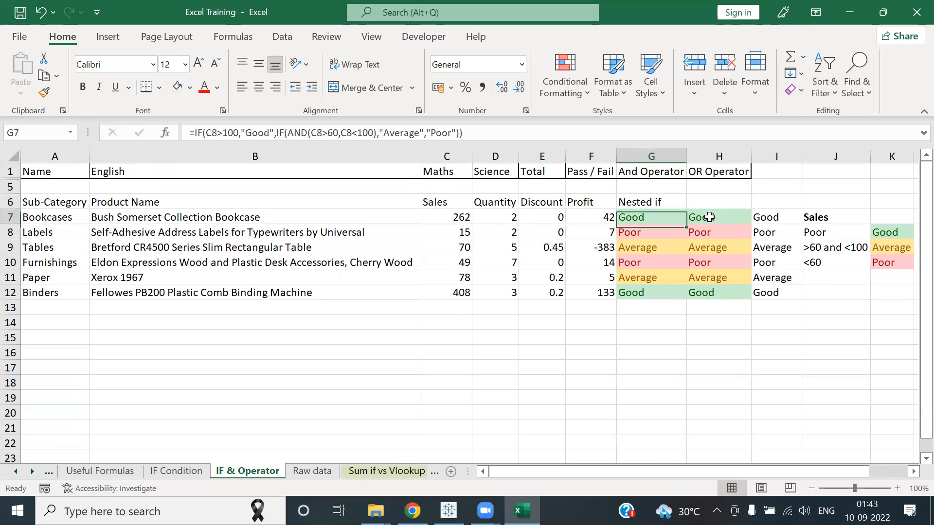
key("Up")
key("Up")
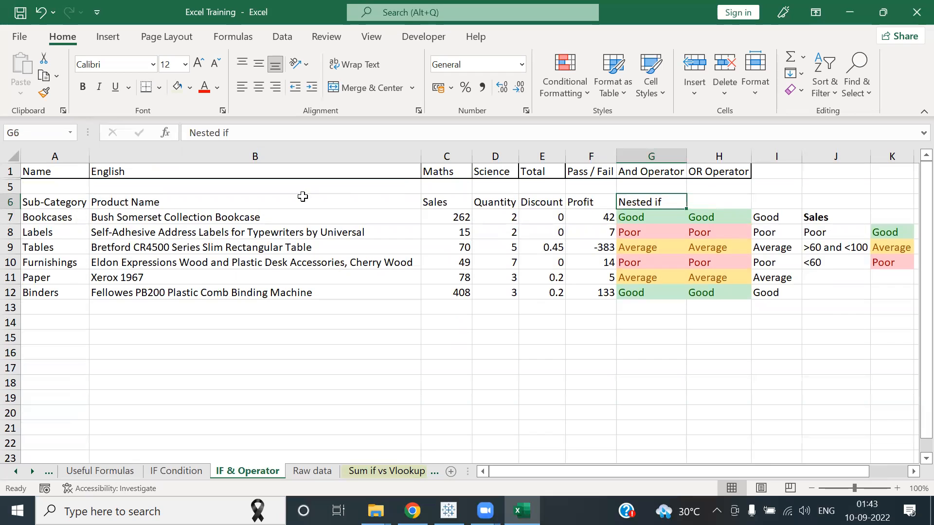
Step: Hide row 1 containing the student table's headers
left_click(9, 173)
right_click(10, 175)
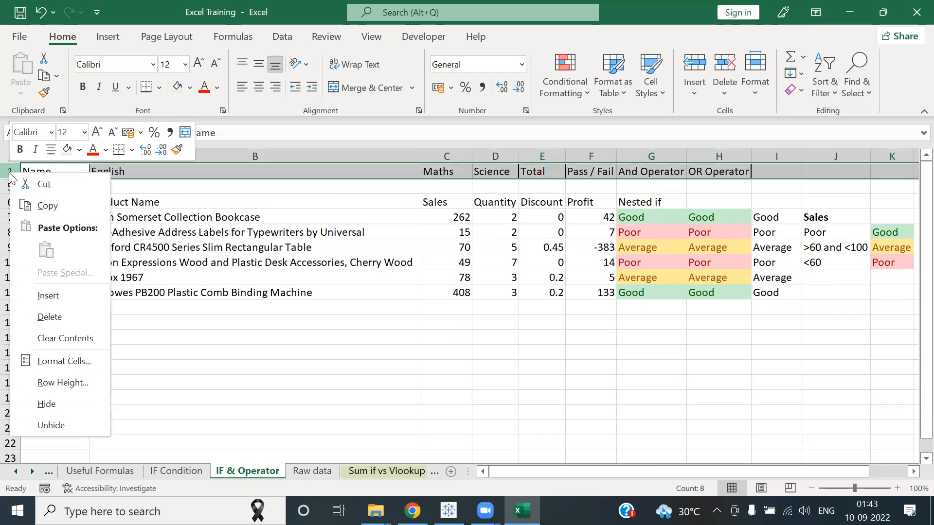
left_click(59, 403)
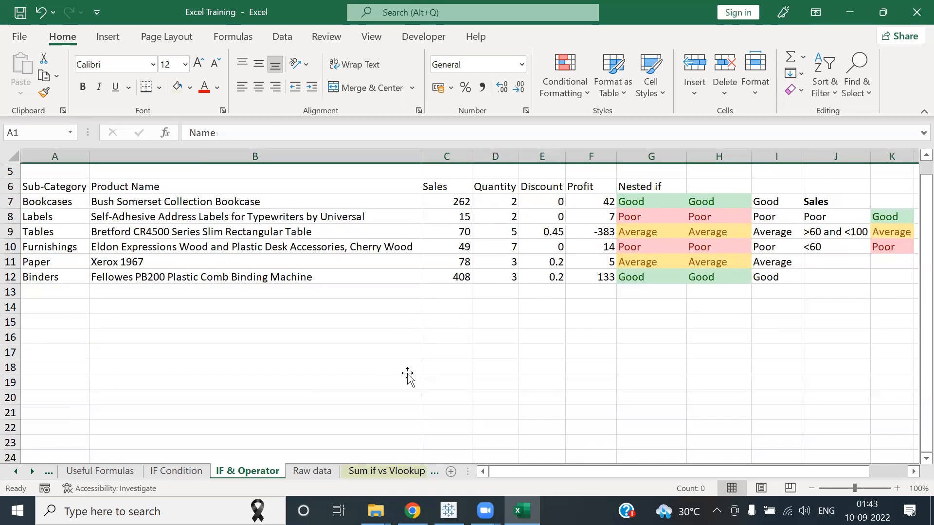
left_click(407, 372)
Step: Inspect the nested IF formula in cell G7 without changing it
left_click(662, 206)
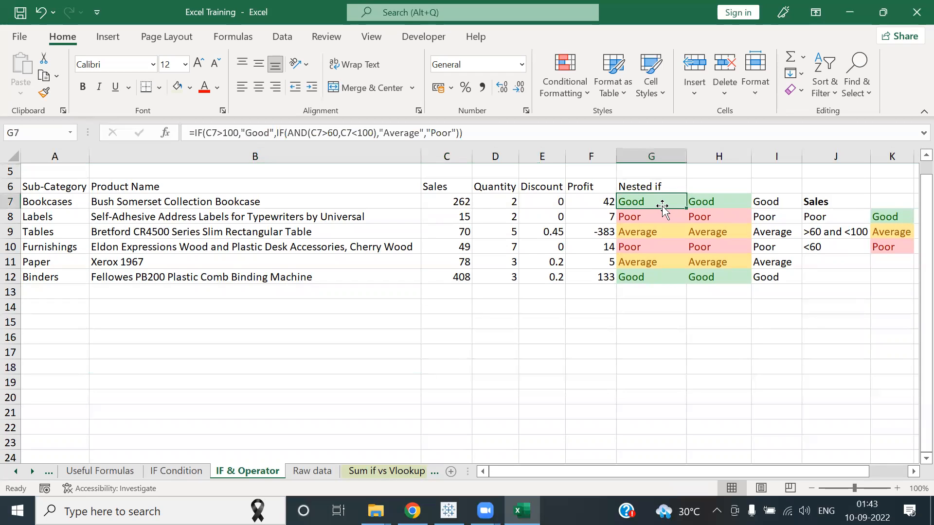
double_click(663, 206)
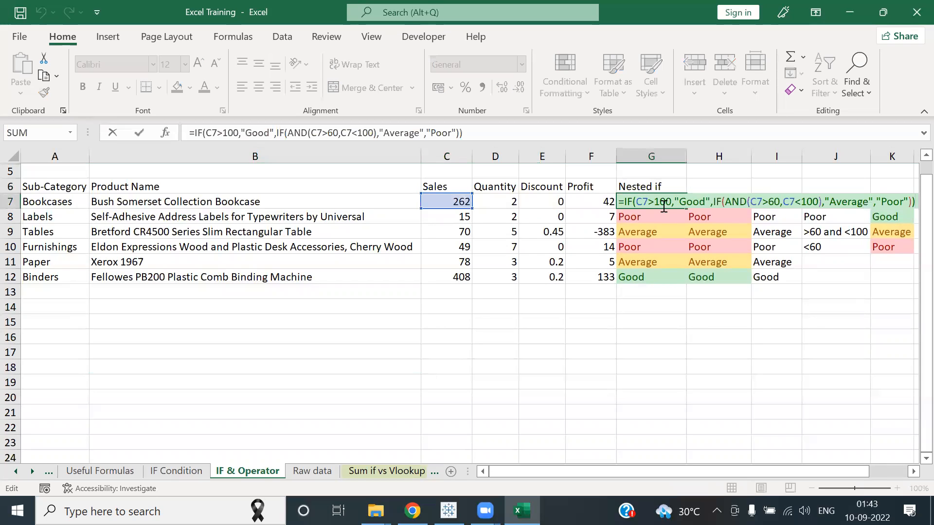
key("Escape")
Step: Hide the Quantity, Discount and Profit columns, D to F
left_click_drag(495, 157, 579, 155)
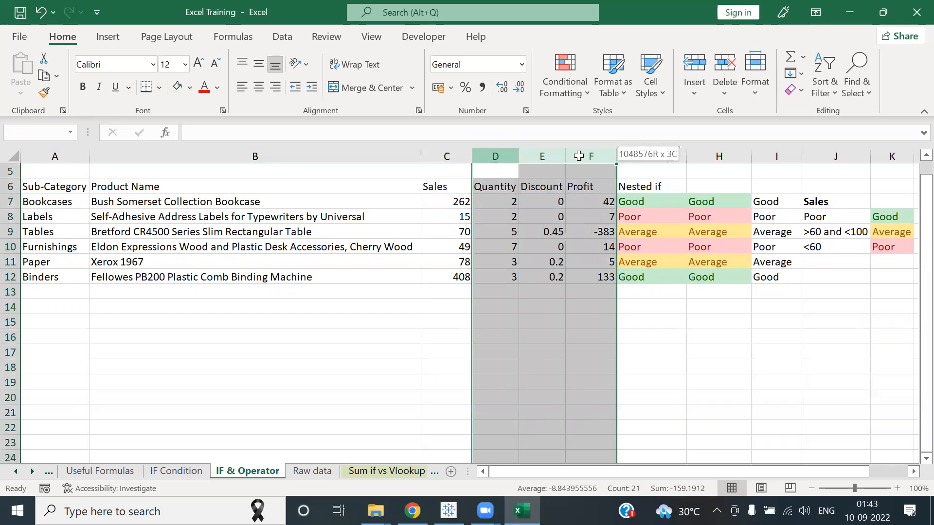
left_click(578, 155)
left_click_drag(503, 153, 588, 156)
right_click(560, 157)
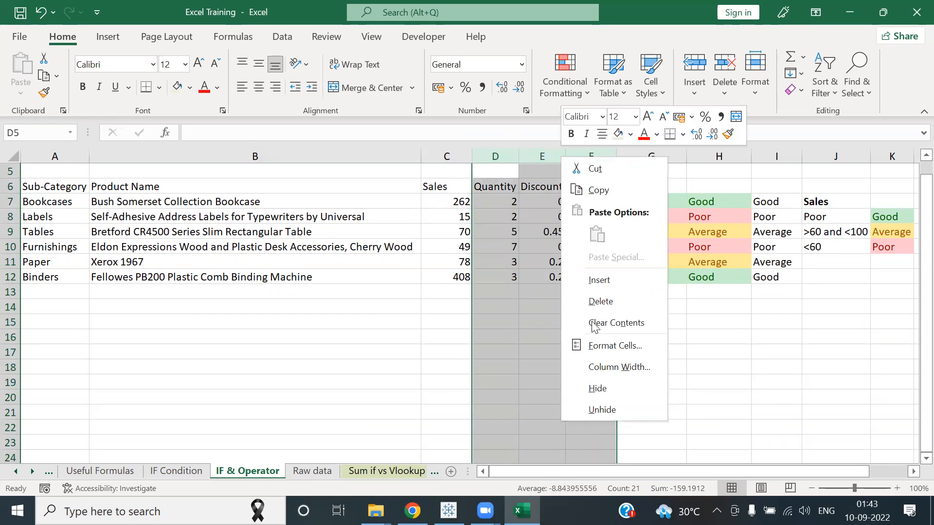
left_click(596, 387)
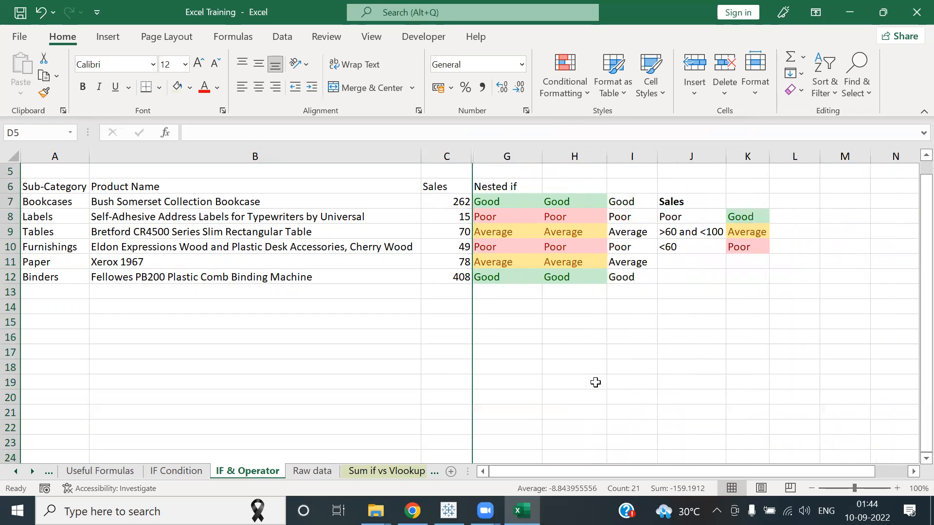
left_click(274, 349)
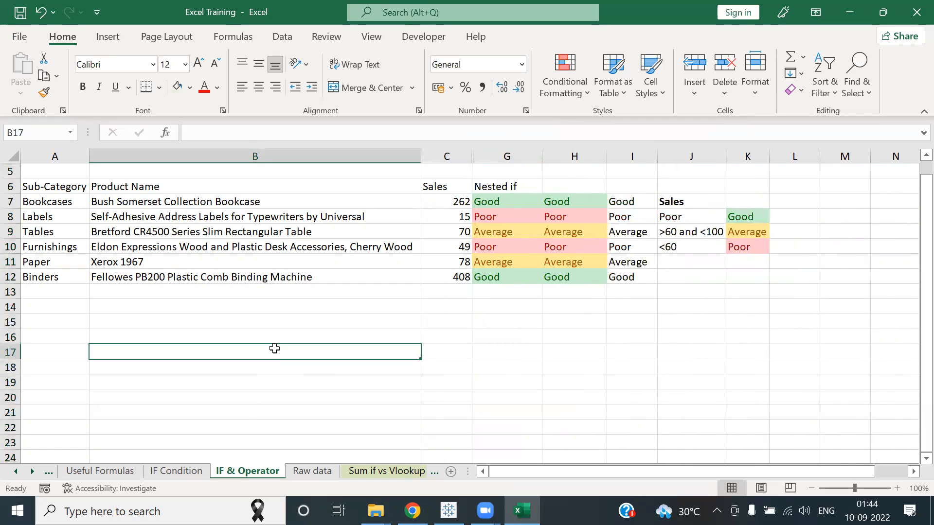
left_click(462, 198)
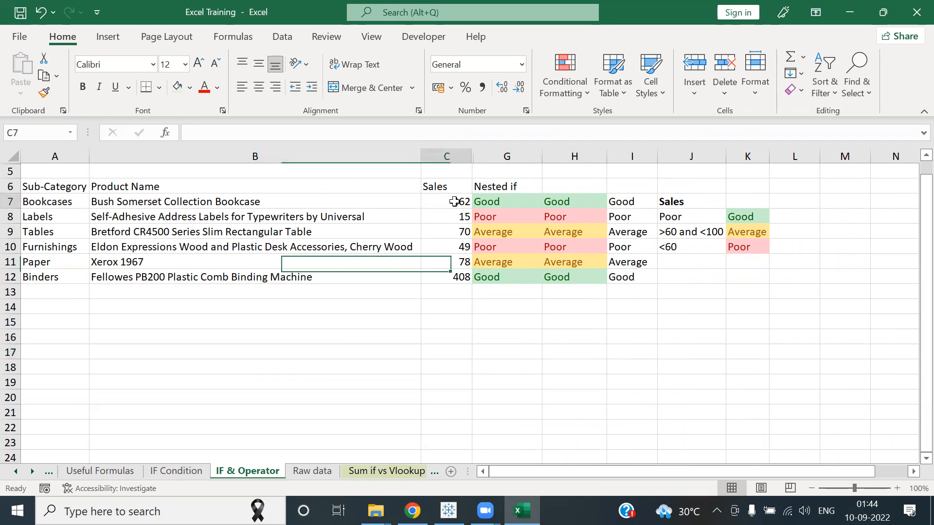
Step: Insert a blank column J before the Sales criteria table
left_click(671, 151)
key("Right")
key("Left")
key("ctrl+space")
key("ctrl+shift+plus")
Step: Examine the thresholds and ratings in the Sales criteria table in columns K and L
key("Right")
key("Right")
key("Down")
key("Down")
key("Down")
key("Left")
key("Left")
key("Down")
key("Down")
key("Right")
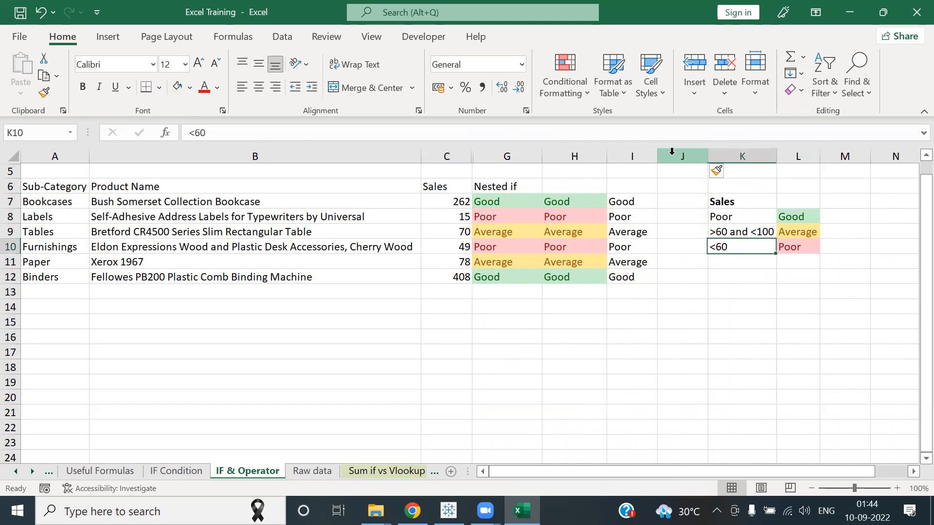
key("Up")
key("Up")
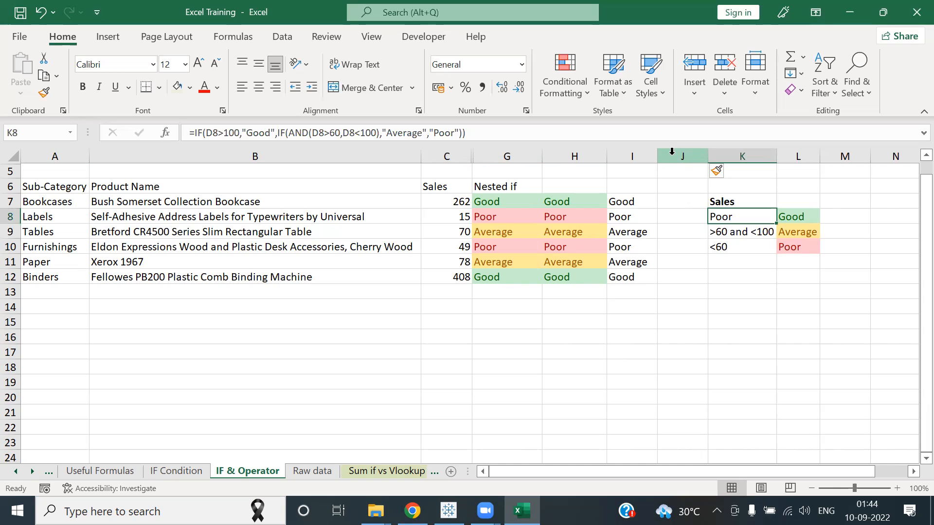
type(">")
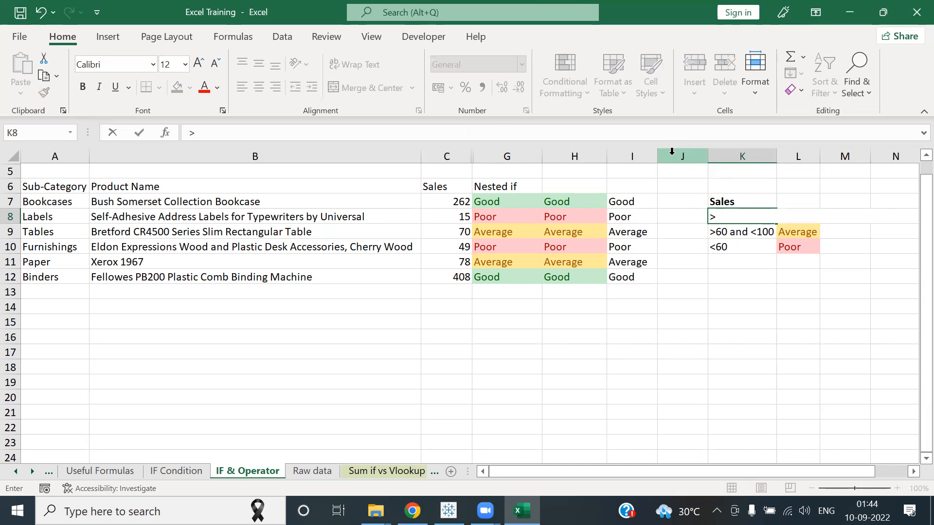
key("Escape")
Step: Check the sales thresholds used in the nested IF formula in cell G7
key("Left")
key("Left")
key("Left")
key("Left")
key("Up")
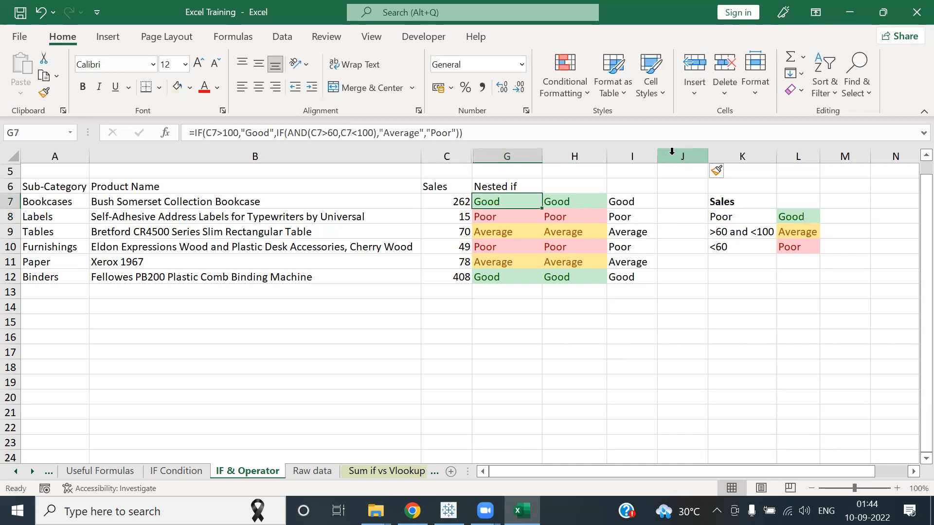
Step: Set the threshold for the Good rating in cell K8 to 100
key("Right")
key("Right")
key("Right")
key("Down")
key("Right")
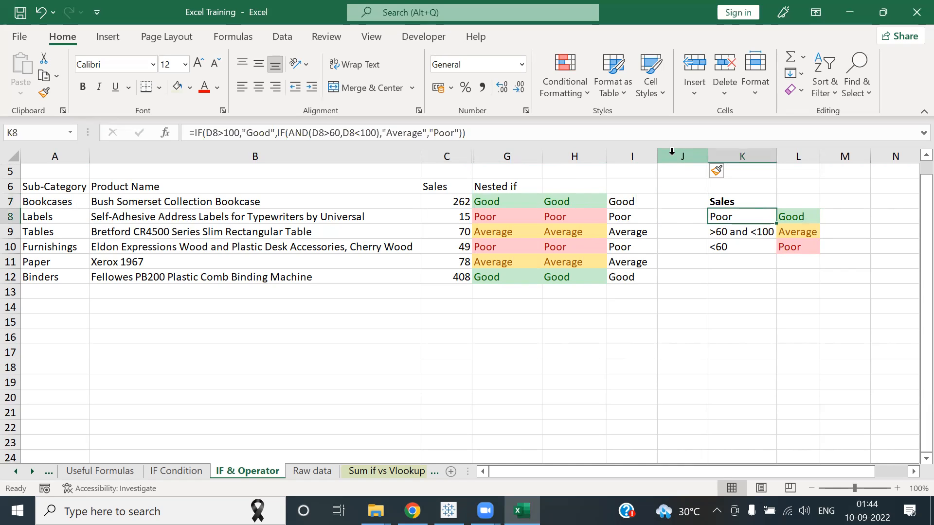
type("100")
key("ctrl+Return")
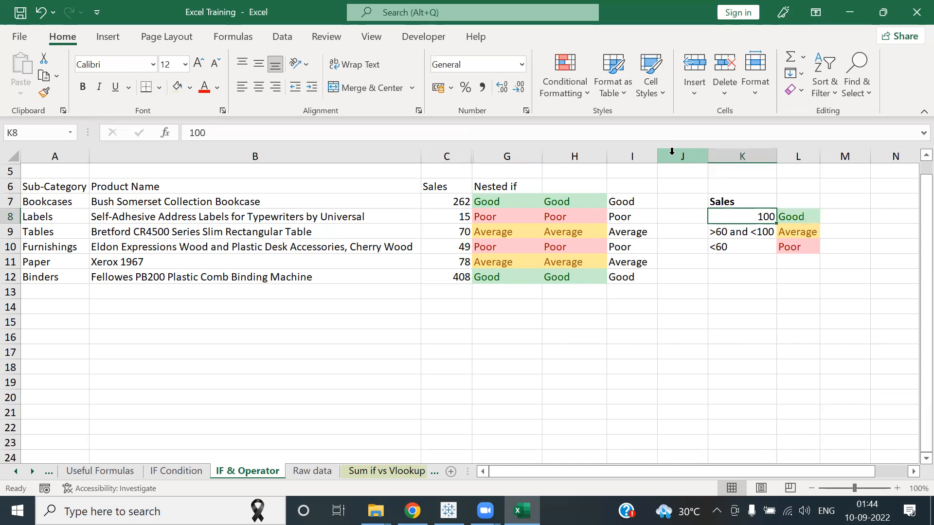
key("Down")
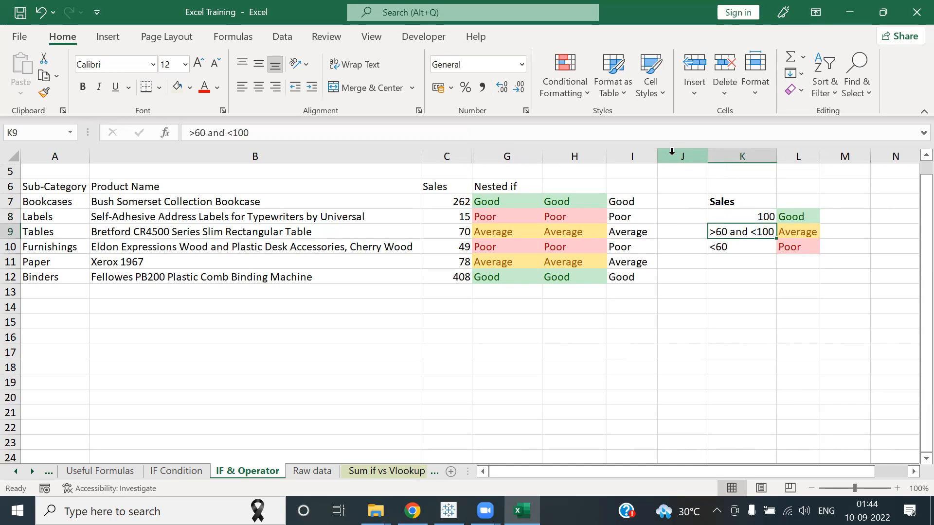
key("Down")
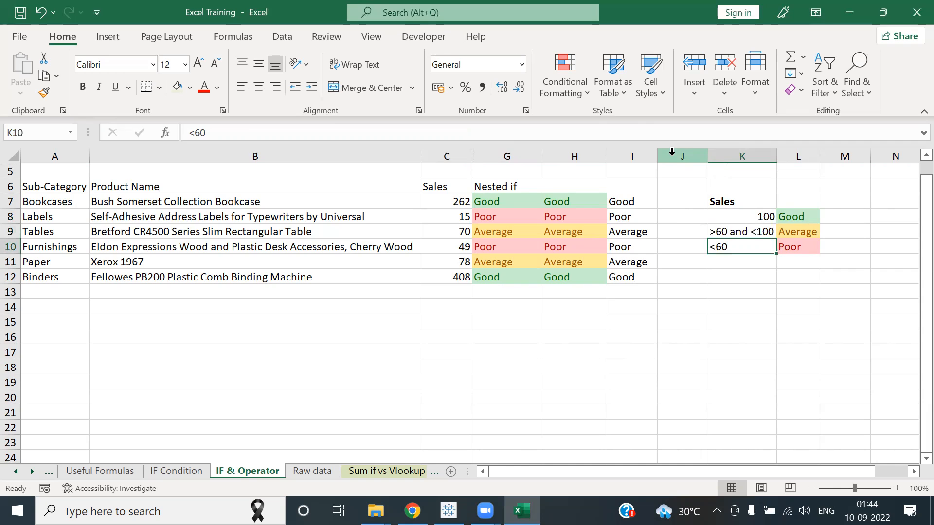
Step: Copy the Sub-Category, Product Name and Sales data from A6:C12 to a new table starting at A15
left_click_drag(42, 185, 446, 283)
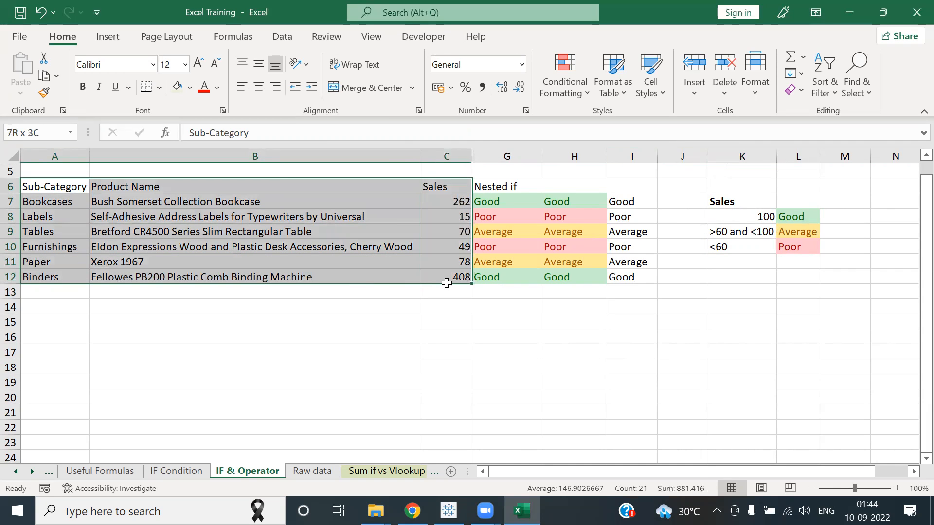
key("ctrl+c")
left_click(80, 327)
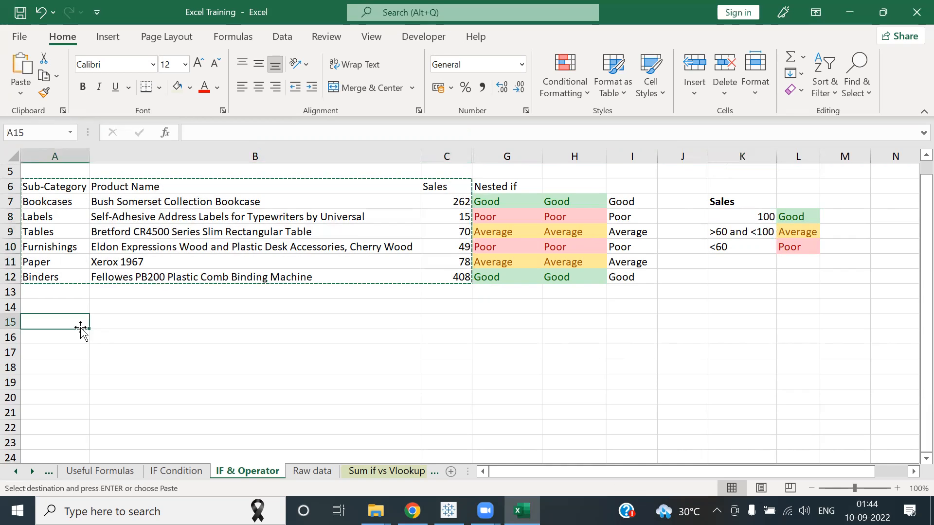
key("ctrl+v")
left_click(525, 336)
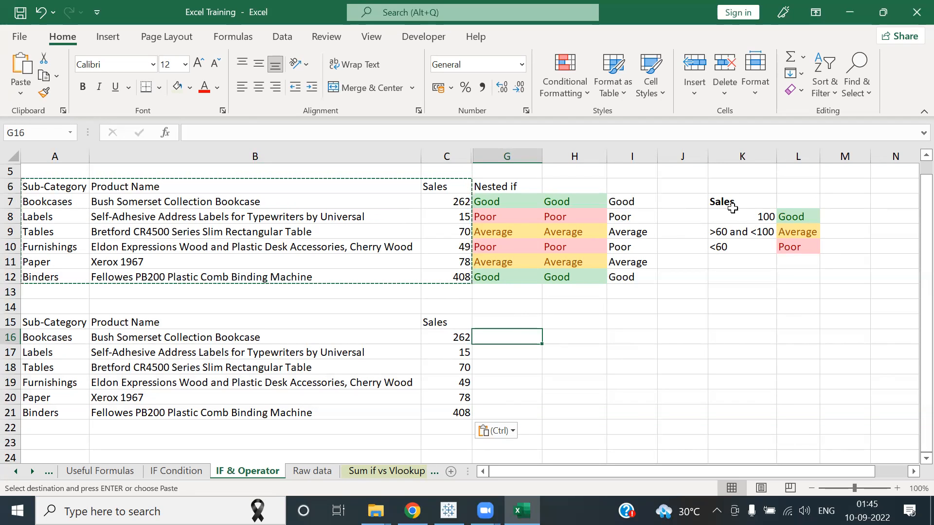
Step: Move the Sales criteria table from K7:L10 to the area starting at J17
left_click_drag(727, 199, 787, 246)
key("ctrl+x")
left_click(685, 350)
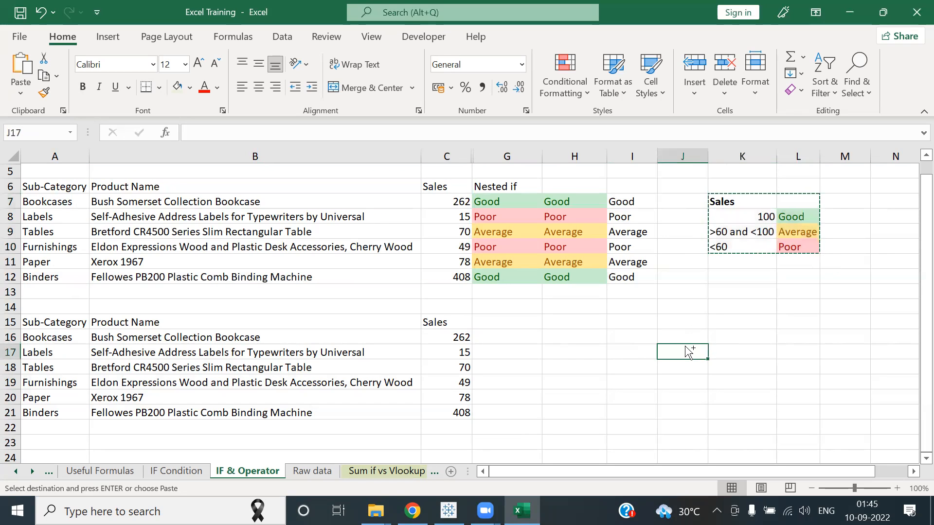
key("ctrl+v")
Step: Start a formula in G16 that returns "Good" when C16 is greater than 100 and opens a nested IF otherwise
left_click(522, 335)
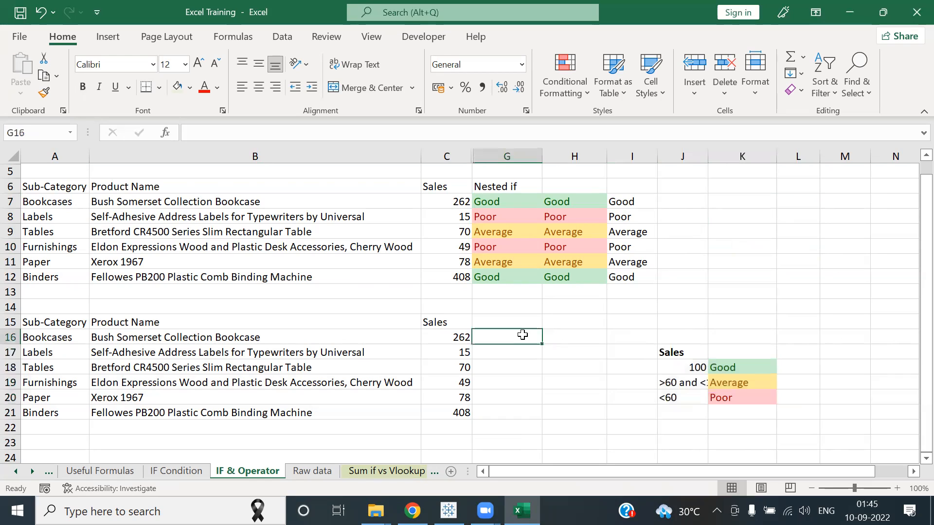
type("=if(")
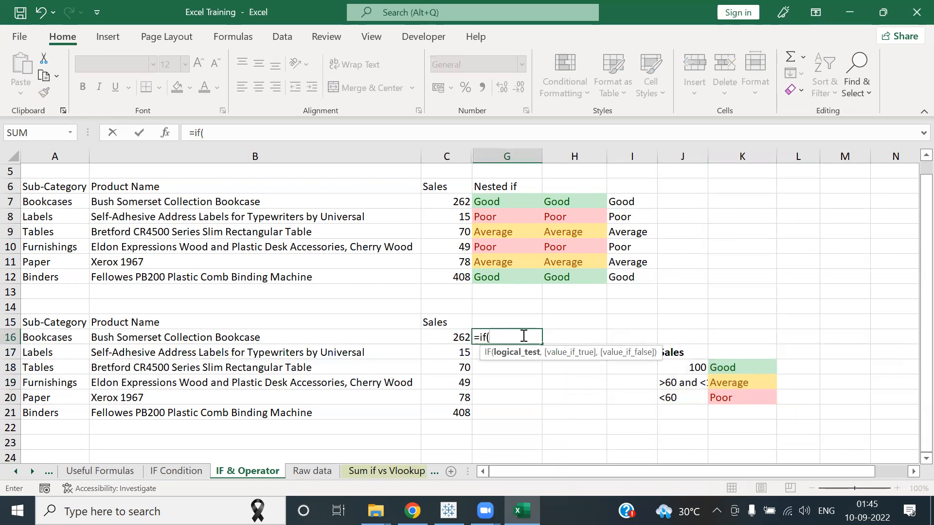
key("Left")
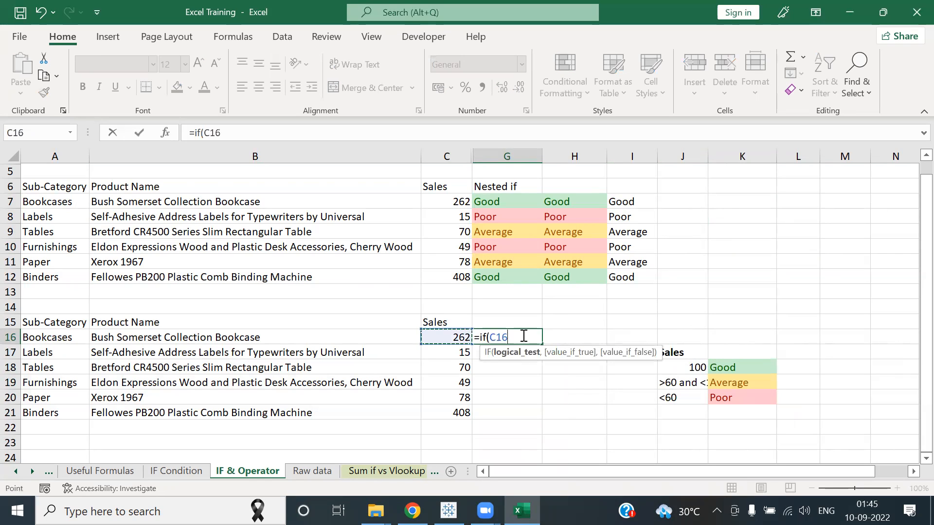
type(">100,\"")
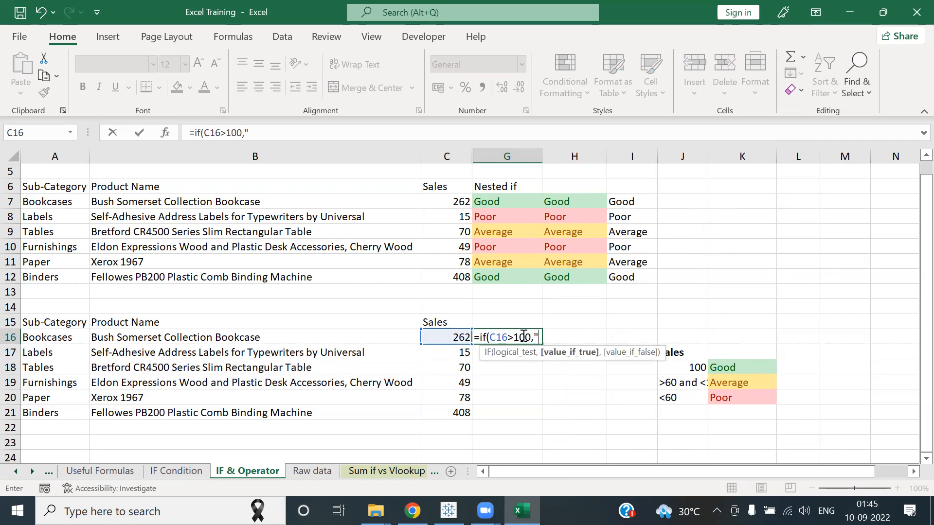
type("Good\",IF")
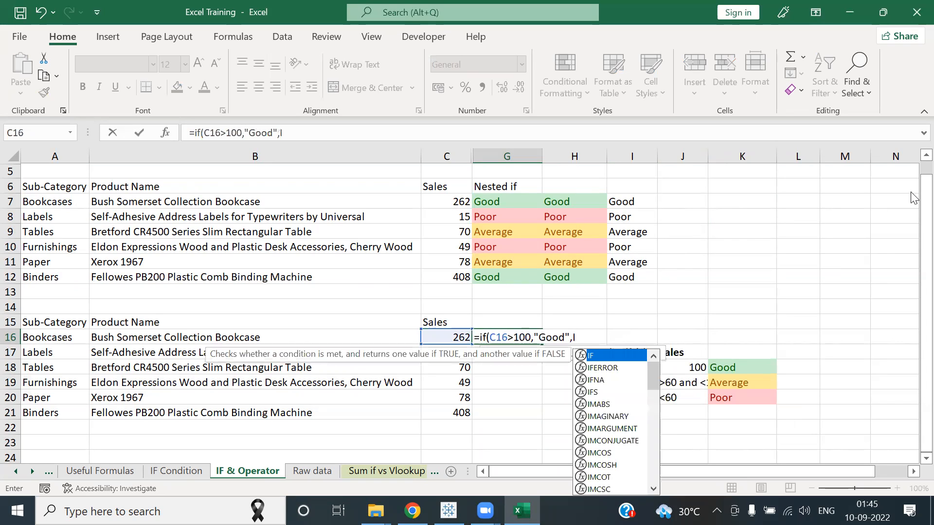
key("BackSpace")
key("BackSpace")
key("BackSpace")
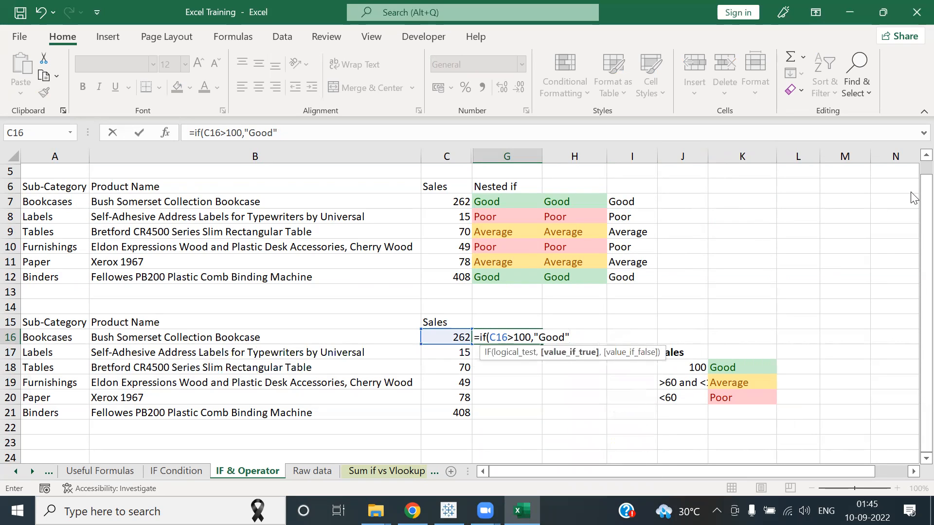
type(",")
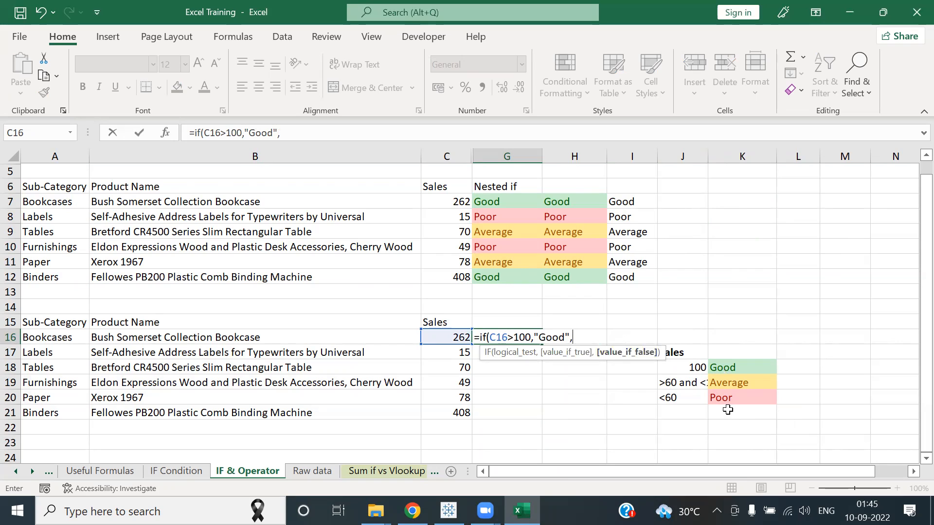
type("if(")
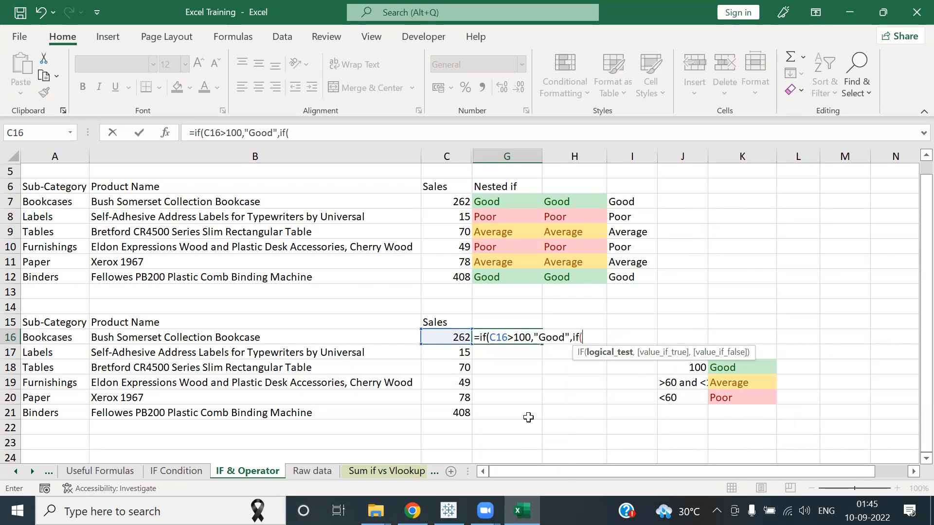
left_click(444, 337)
type(">")
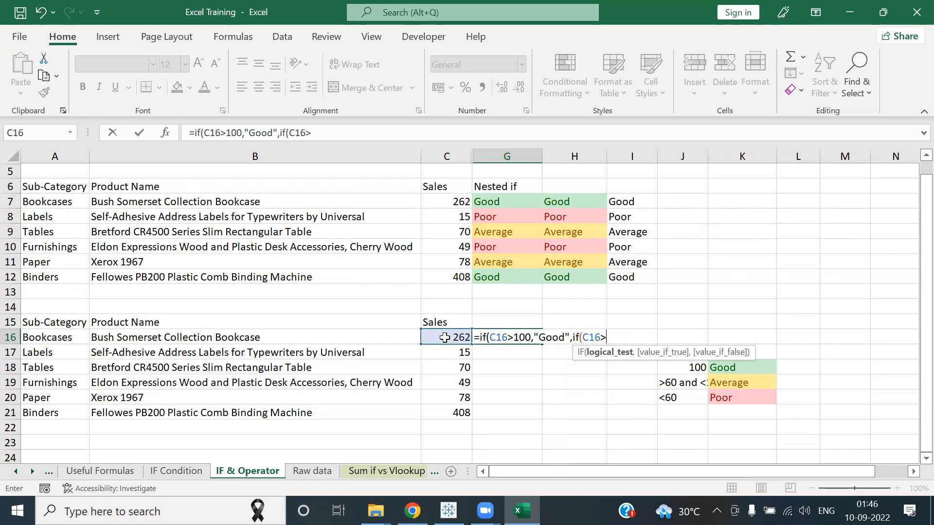
type("60")
key("BackSpace")
key("BackSpace")
key("BackSpace")
key("BackSpace")
key("BackSpace")
key("BackSpace")
Step: Add AND(C16>60,C16<100) as the logical test of the nested IF in G16
type("a")
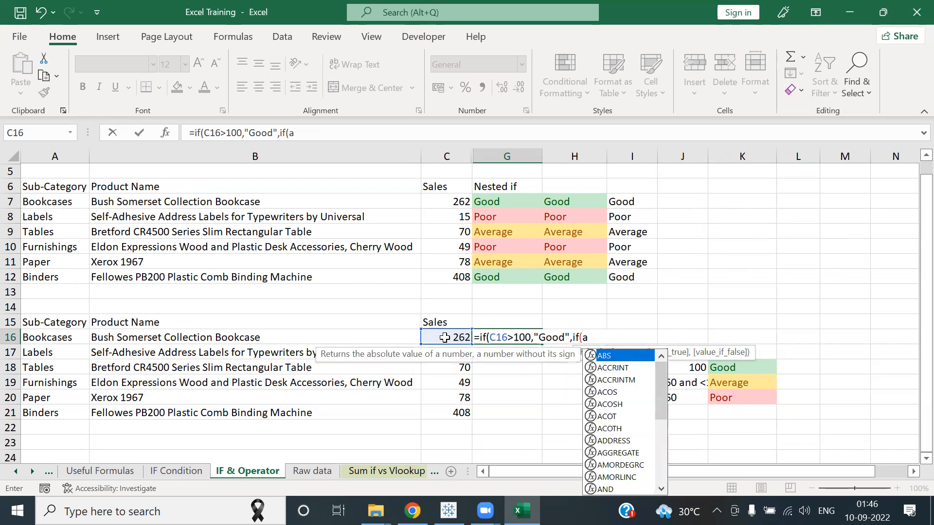
type("nd")
key("Escape")
type("(")
left_click(432, 337)
type(">6")
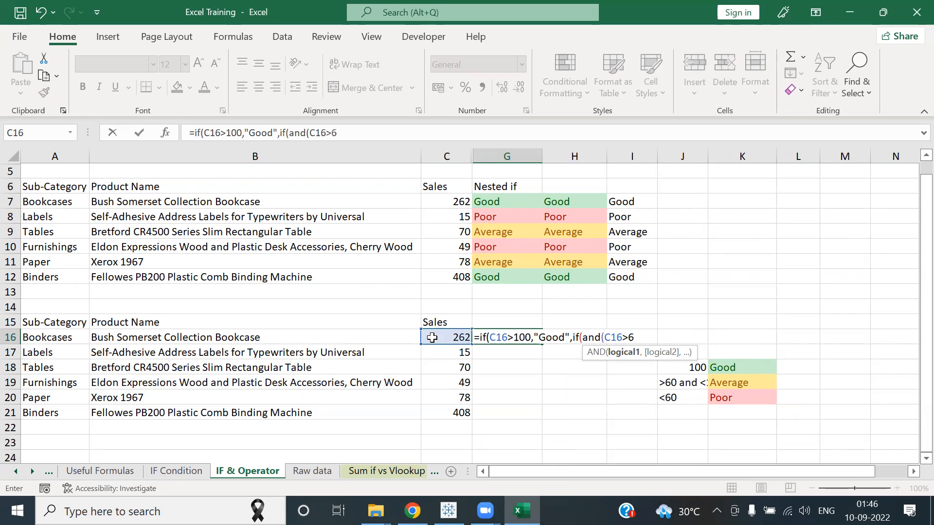
type("0,")
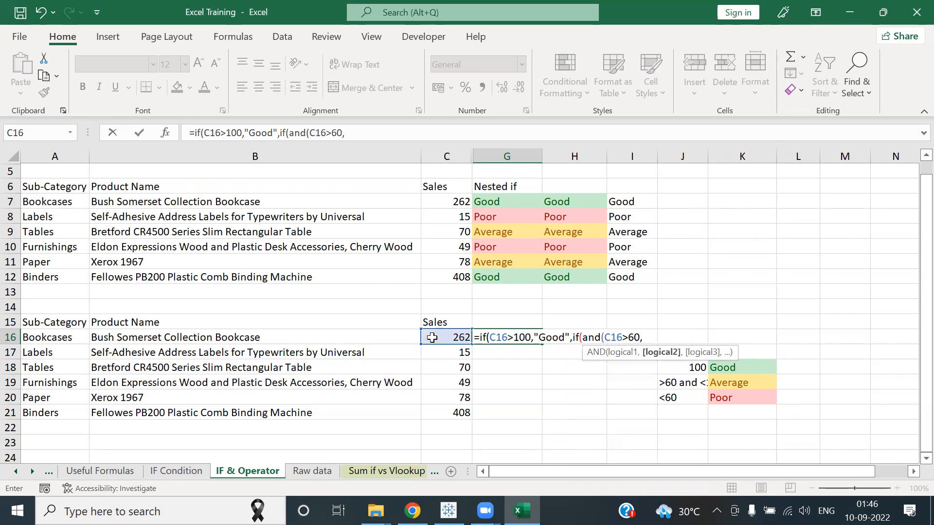
left_click(460, 338)
type("<100")
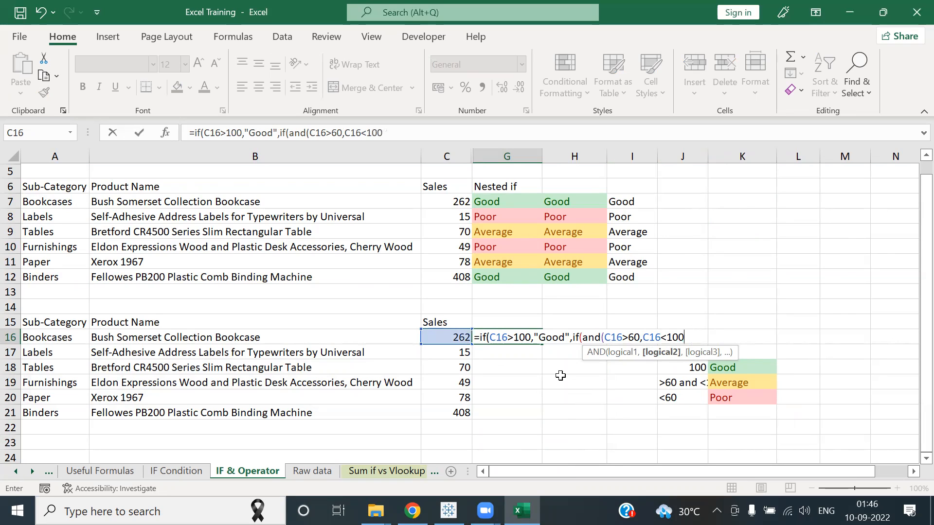
type(")")
Step: Complete the nested IF with "Average" when true and "Poor" when false, and accept the formula with its missing closing parenthesis corrected
type(",\"A")
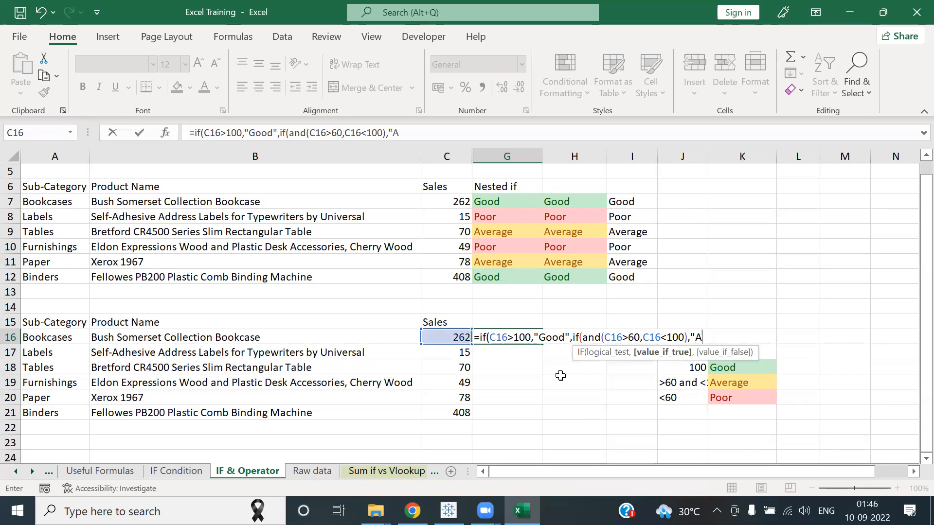
key("BackSpace")
type("Average\",")
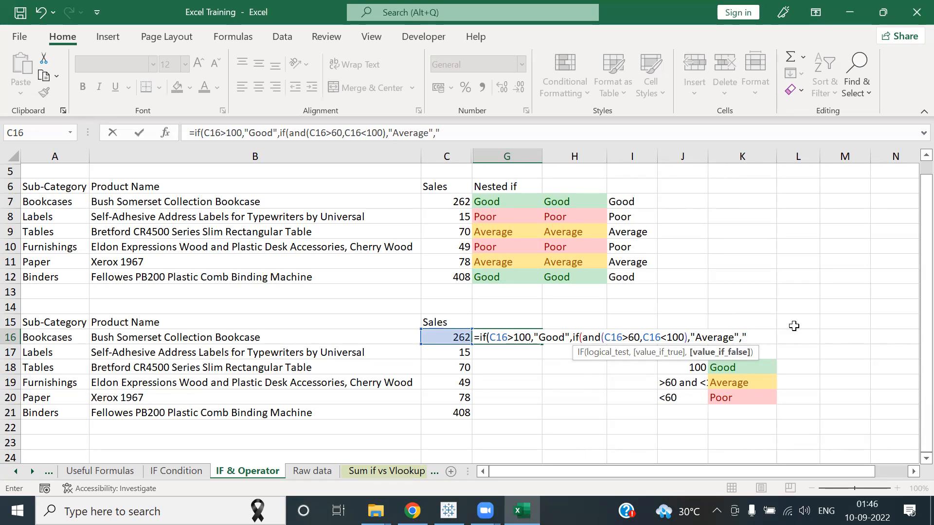
key("BackSpace")
key("BackSpace")
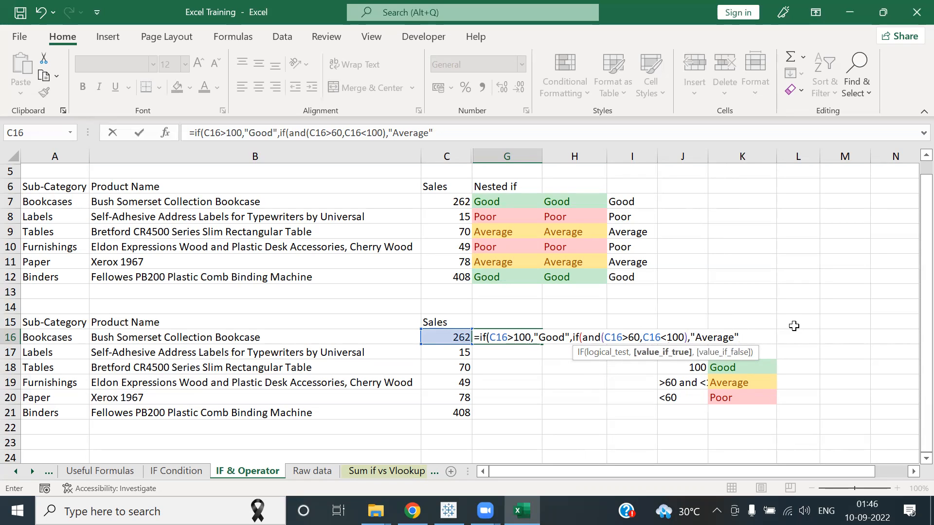
type(",")
type("\"POO")
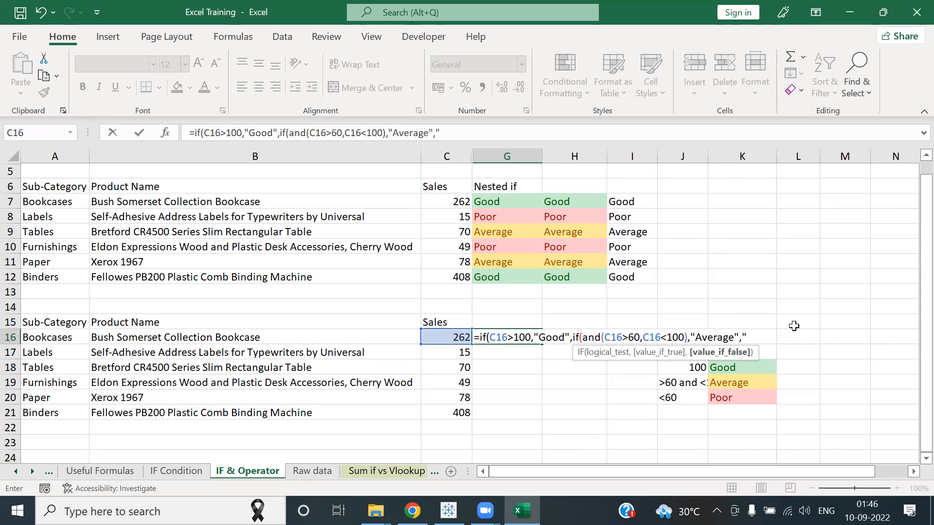
key("BackSpace")
key("BackSpace")
type("oor\")")
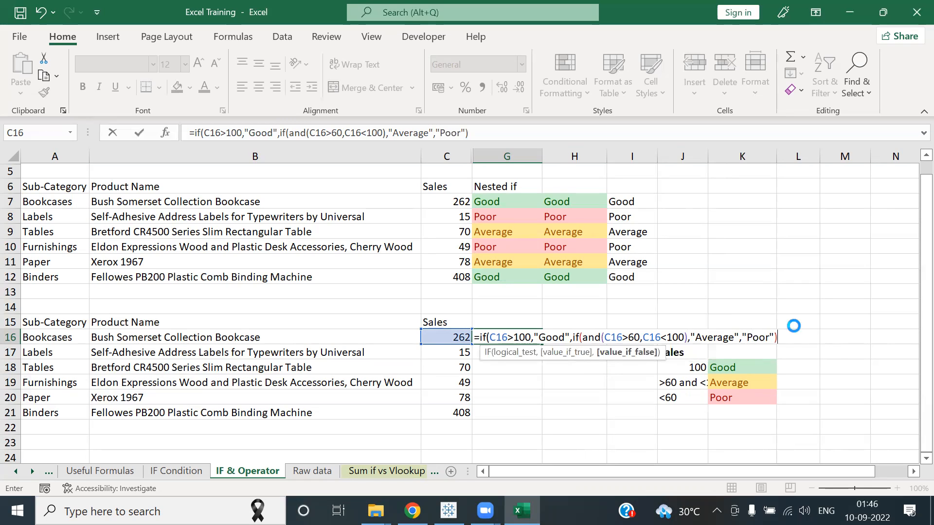
key("Return")
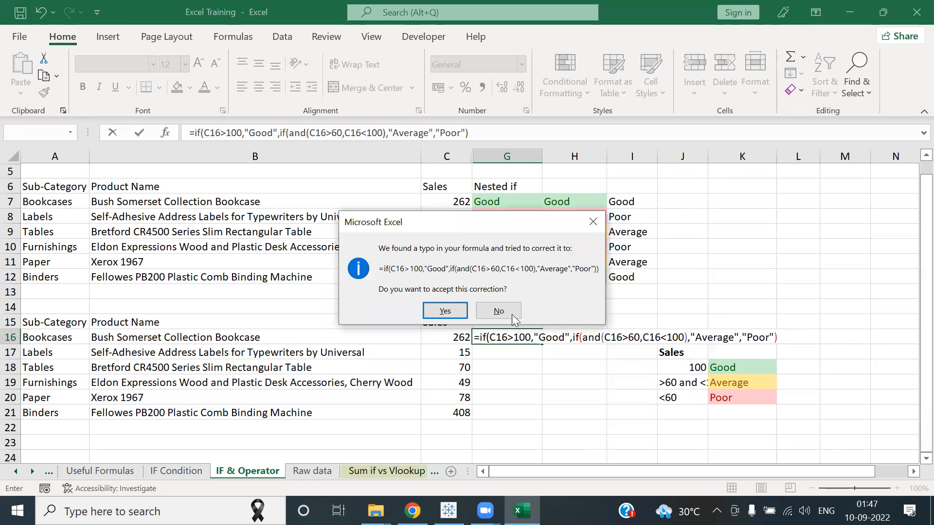
left_click(447, 306)
Step: Copy the nested IF formula from G16 down through G21 for all products
left_click(519, 362)
left_click(524, 341)
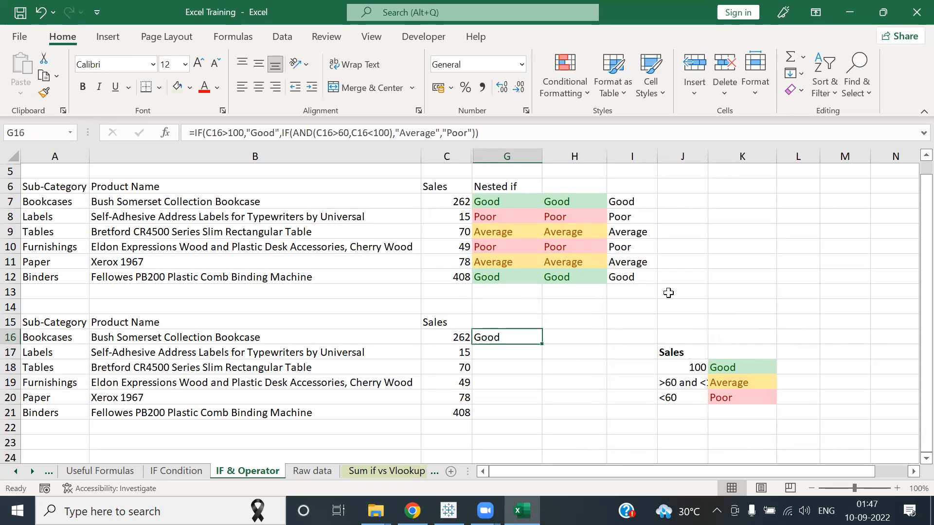
key("ctrl+c")
key("Left")
key("ctrl+Down")
key("Right")
key("ctrl+shift+Up")
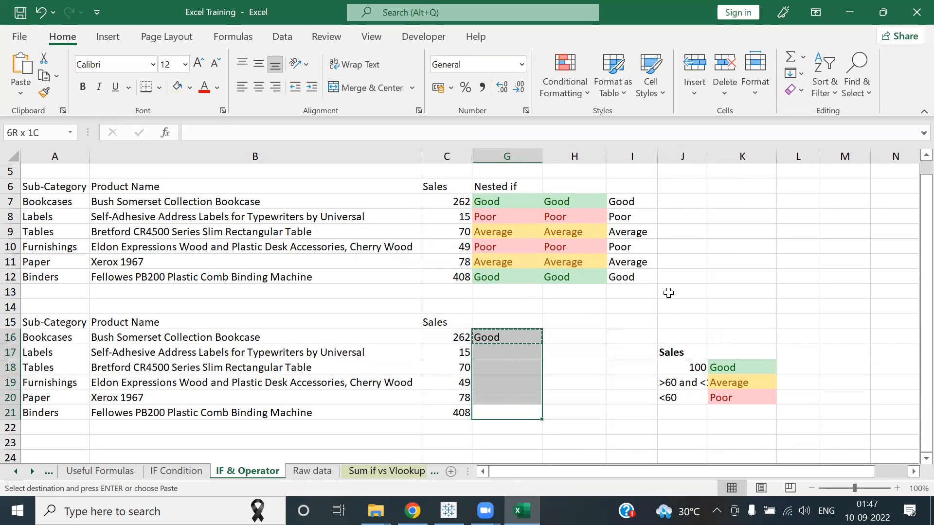
key("ctrl+v")
key("Up")
key("ctrl")
key("Escape")
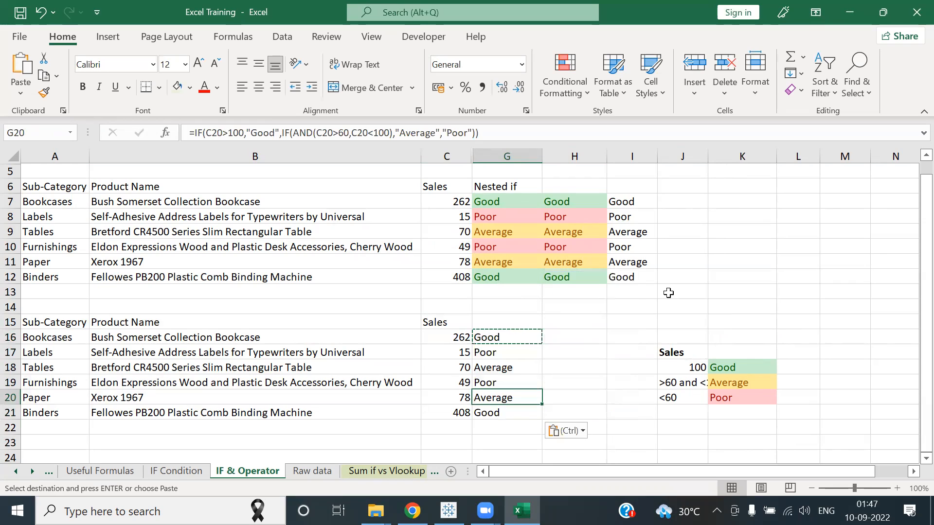
Step: Compare the ratings in G16:G21 with the sales values in column C row by row
key("Up")
key("Up")
key("Up")
key("Up")
key("Left")
key("Down")
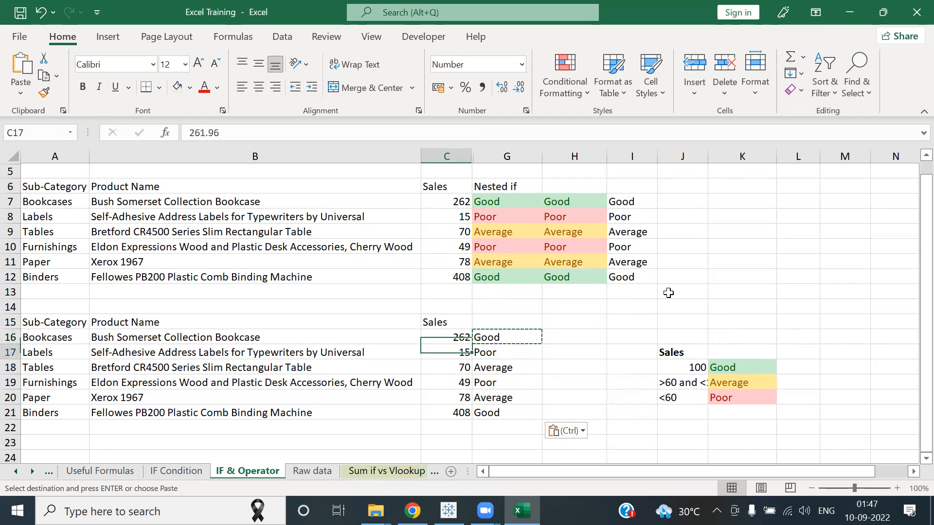
key("Right")
key("Left")
key("Down")
key("Right")
key("Down")
key("Down")
key("Down")
key("Up")
key("Up")
key("Up")
key("Up")
key("Up")
key("Left")
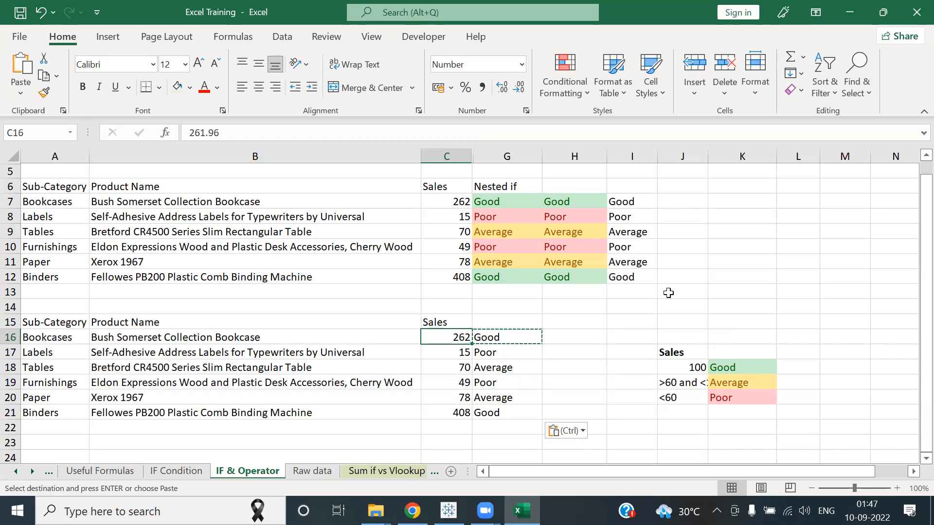
Step: Review the Sales criteria in J18:K20 against the nested IF formula in G16
left_click_drag(688, 368, 745, 397)
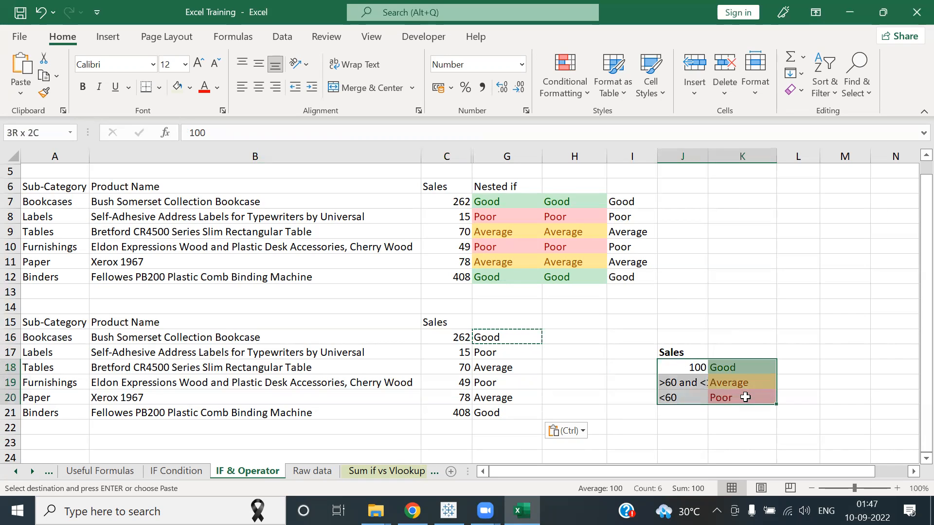
left_click(711, 412)
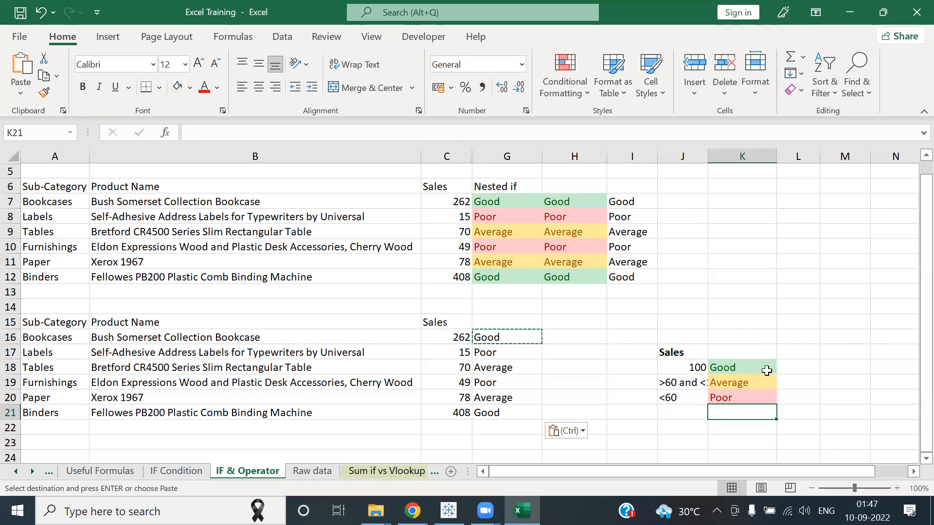
left_click(613, 323)
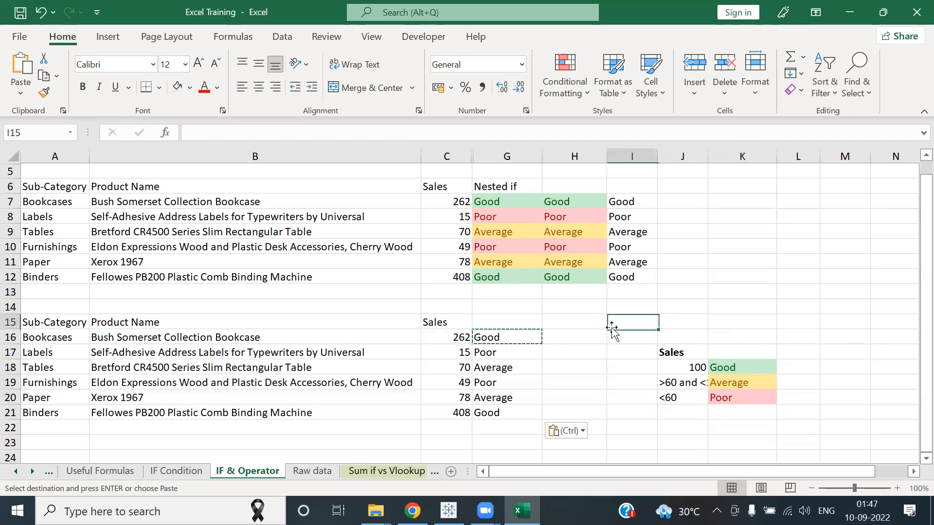
left_click(527, 337)
key("Escape")
key("Left")
key("Right")
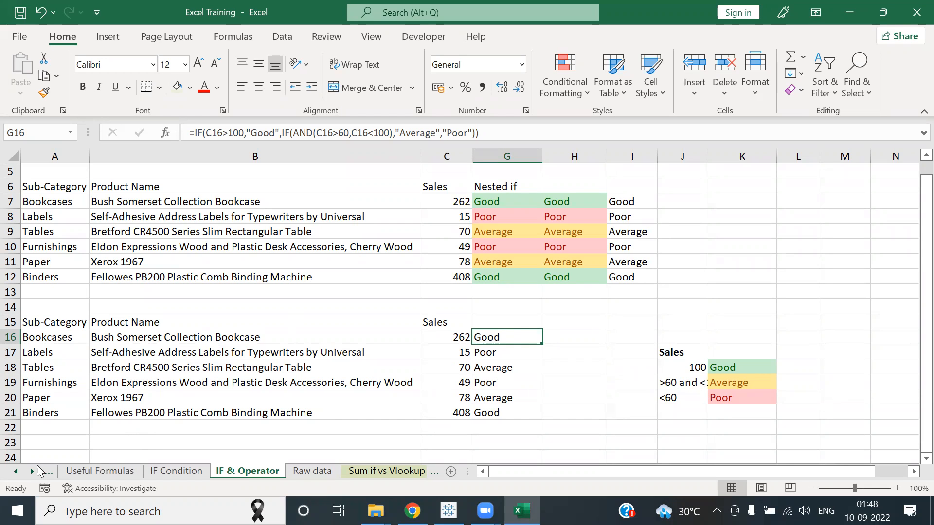
Step: Open the Excel Training sheet and look up the Nested If conditions and Pivot Tables topics
left_click(16, 471)
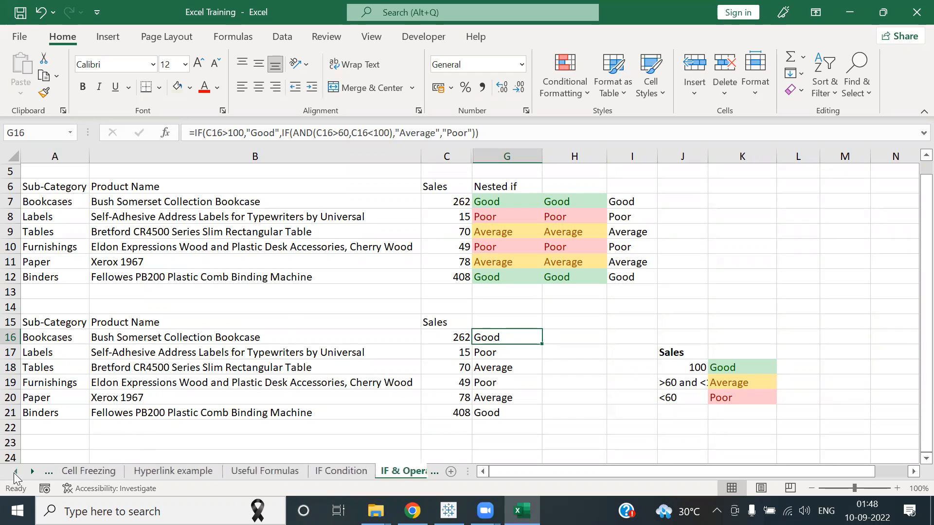
left_click(82, 470)
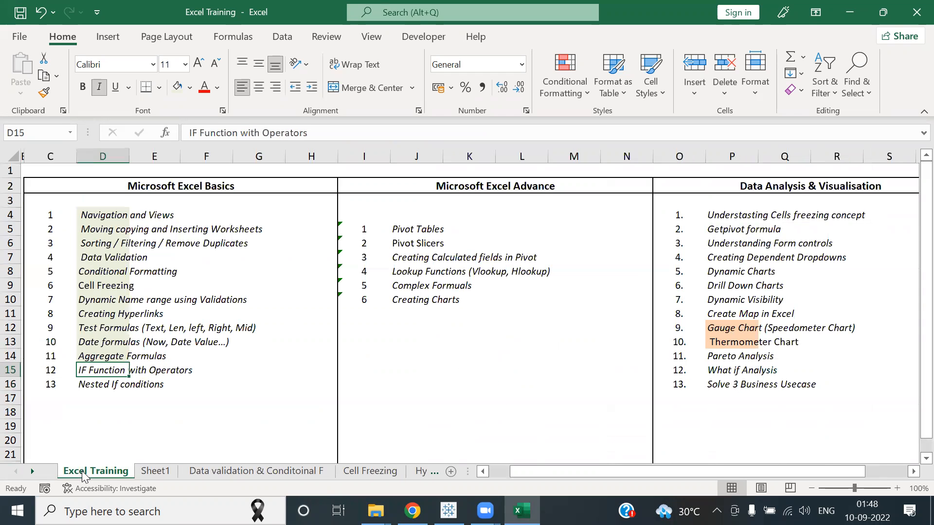
left_click(211, 389)
left_click(87, 391)
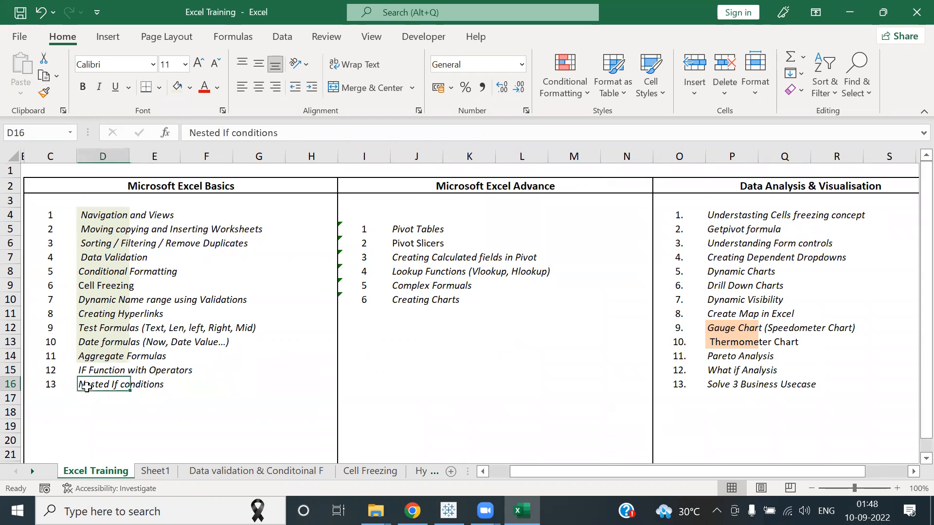
left_click(430, 232)
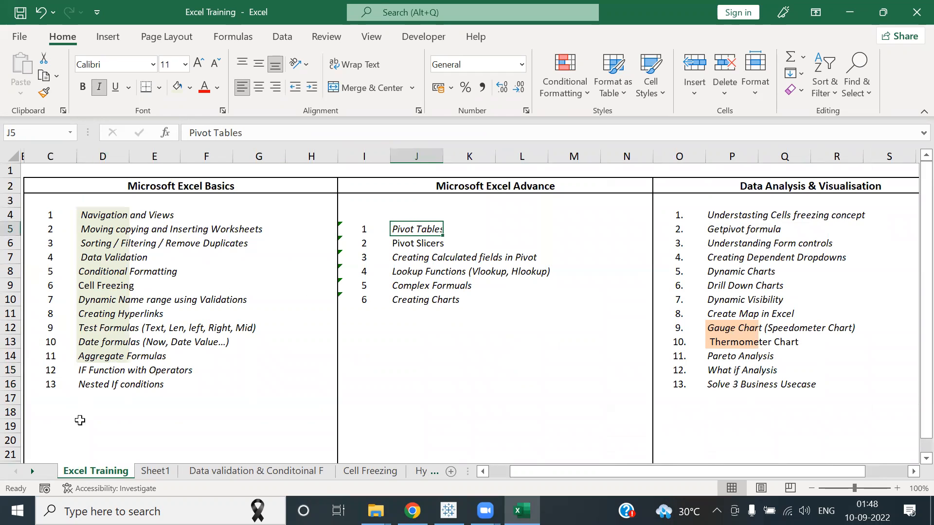
Step: Open the Pivot & SLicers sheet and select the pivot chart
left_click(33, 469)
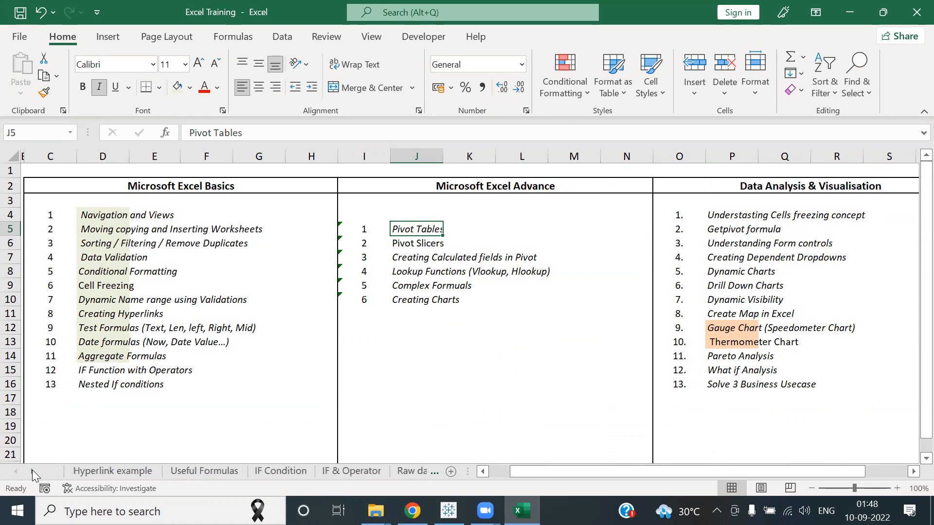
left_click(253, 470)
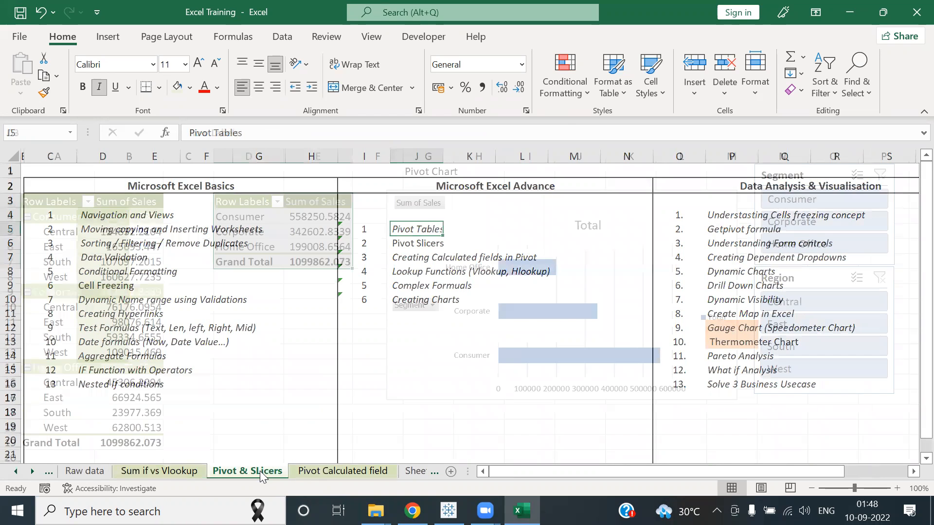
left_click(661, 202)
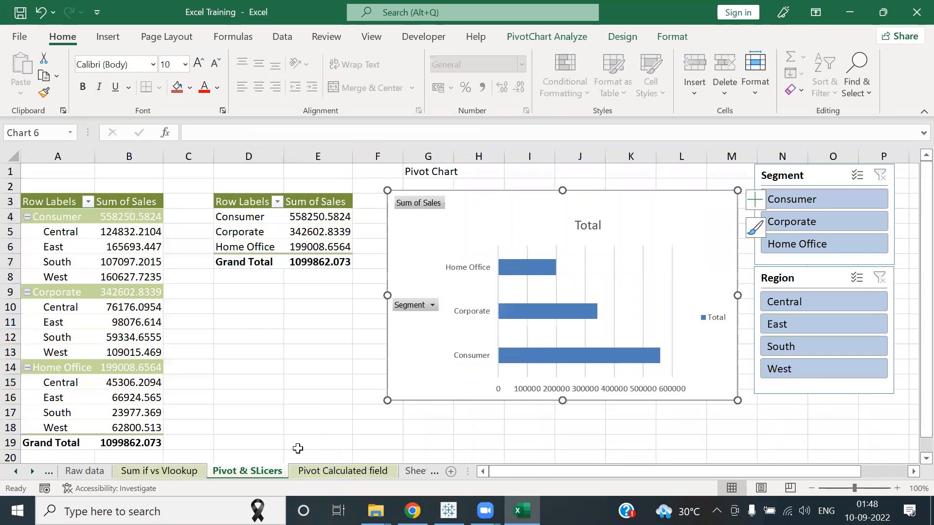
Step: Insert a new blank worksheet before the Pivot & SLicers sheet
right_click(262, 470)
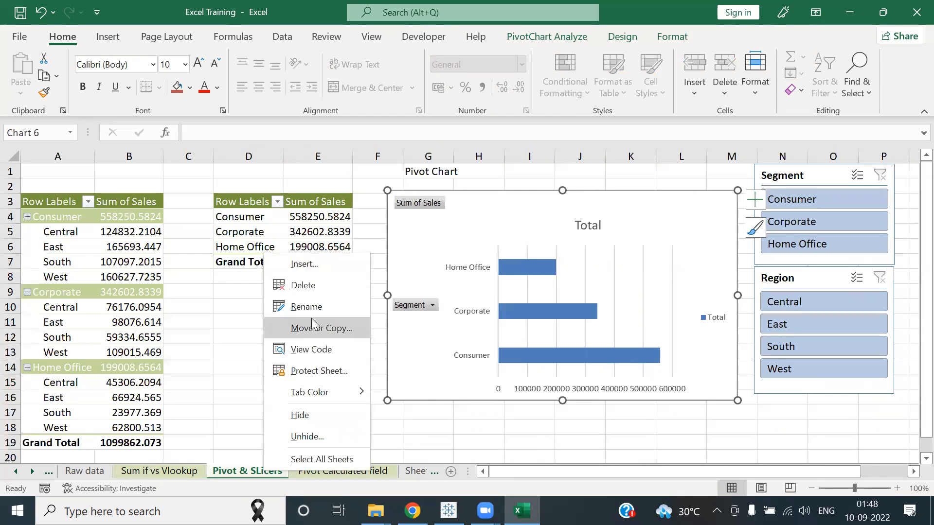
left_click(314, 275)
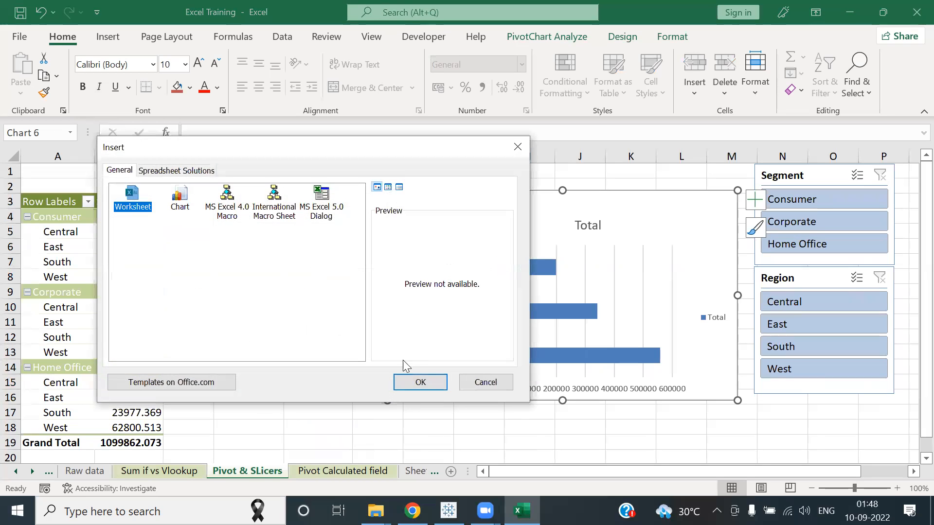
left_click(425, 380)
left_click(248, 263)
Step: Create a PivotTable at cell A1 of Sheet2 from columns A:U of the Raw data sheet
left_click(45, 168)
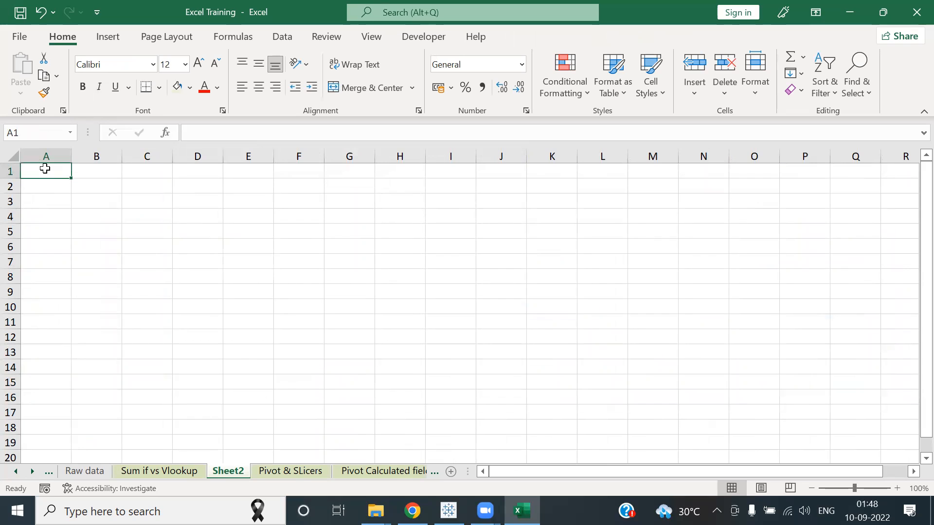
left_click(108, 36)
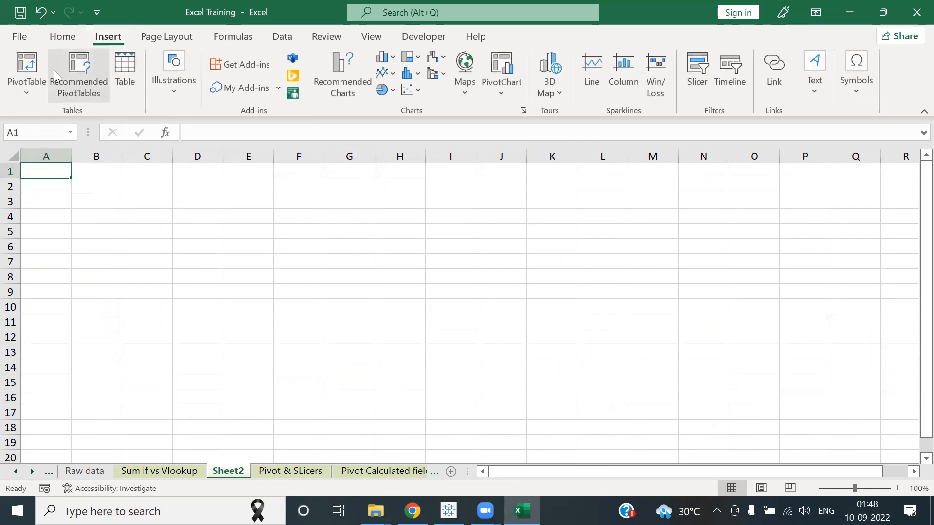
left_click(30, 63)
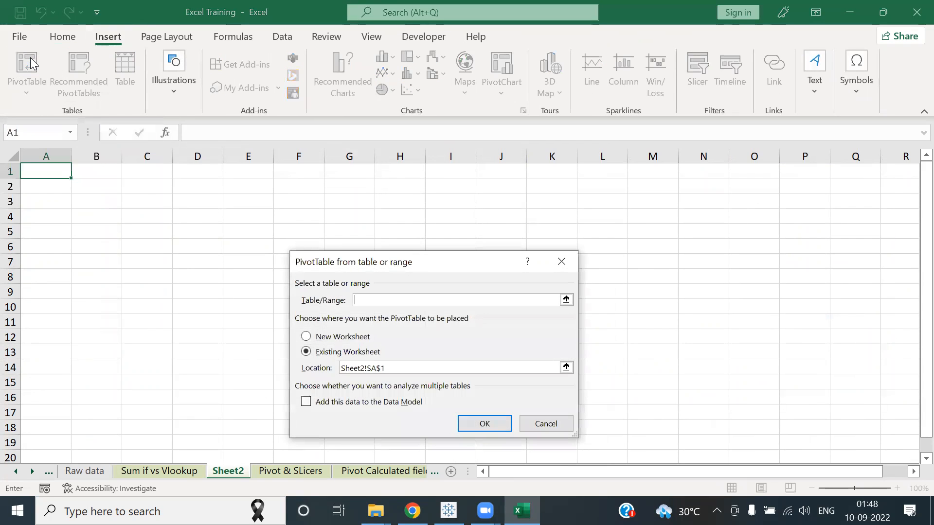
left_click(566, 300)
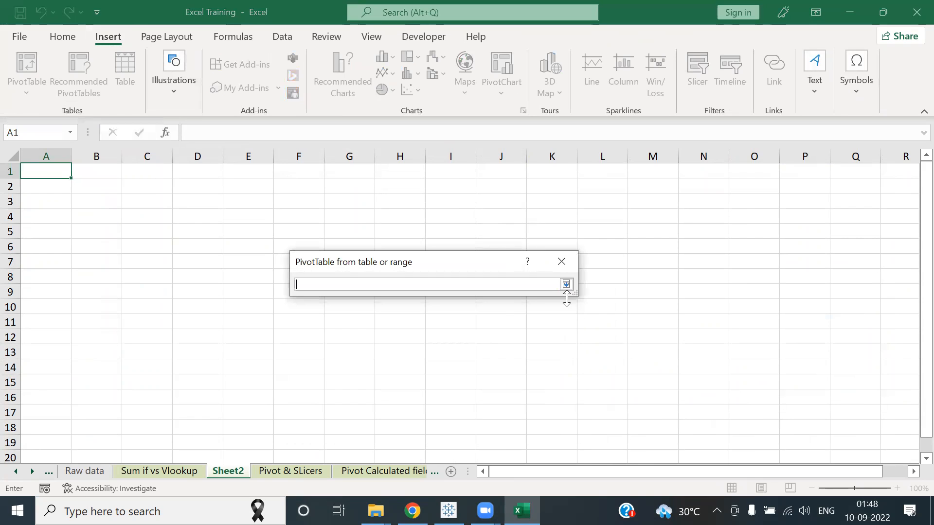
left_click(105, 473)
left_click(202, 216)
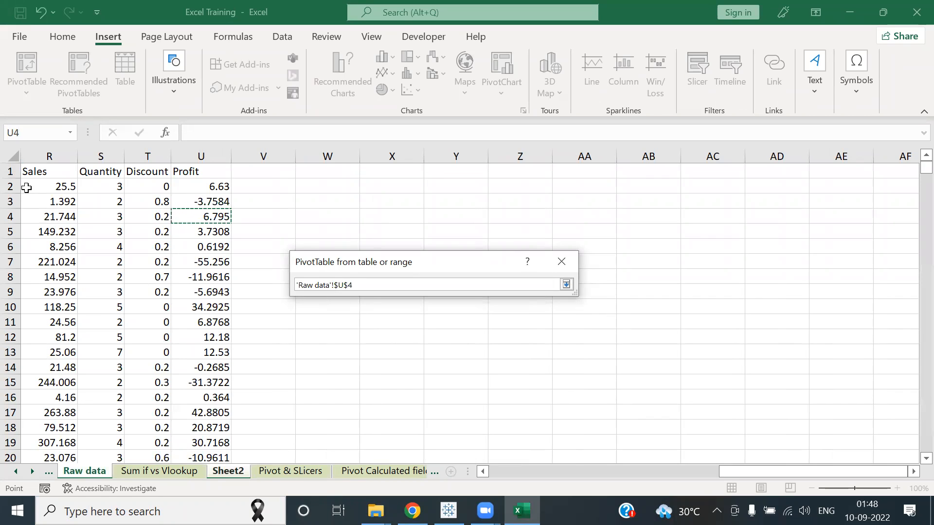
left_click(44, 171)
key("ctrl+Left")
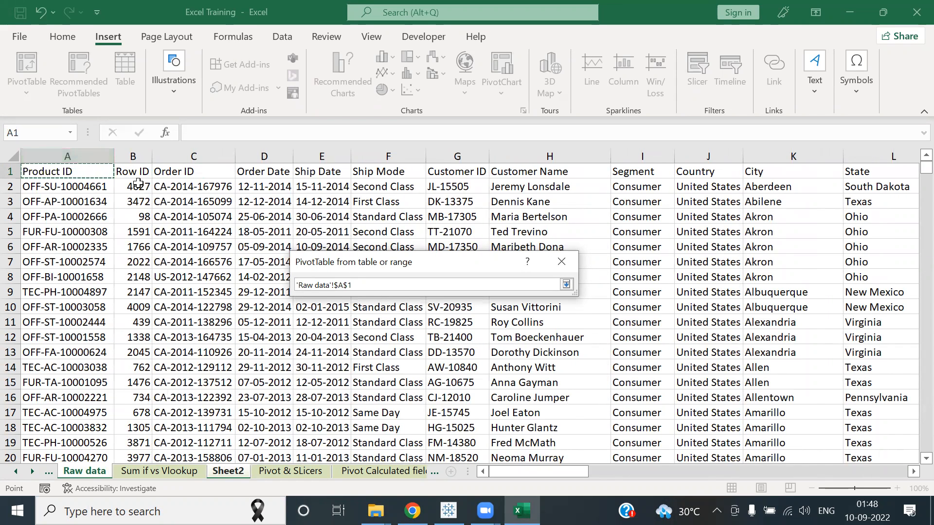
left_click_drag(82, 162, 225, 156)
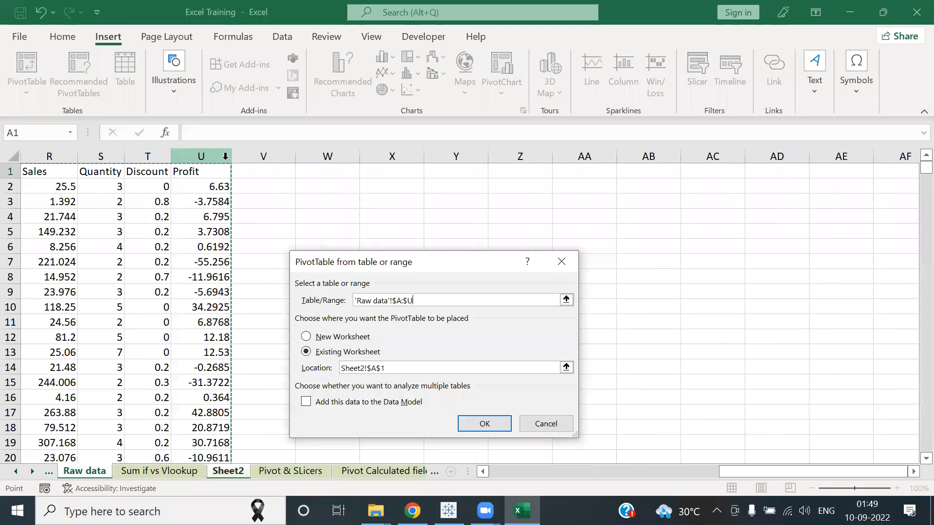
left_click(485, 423)
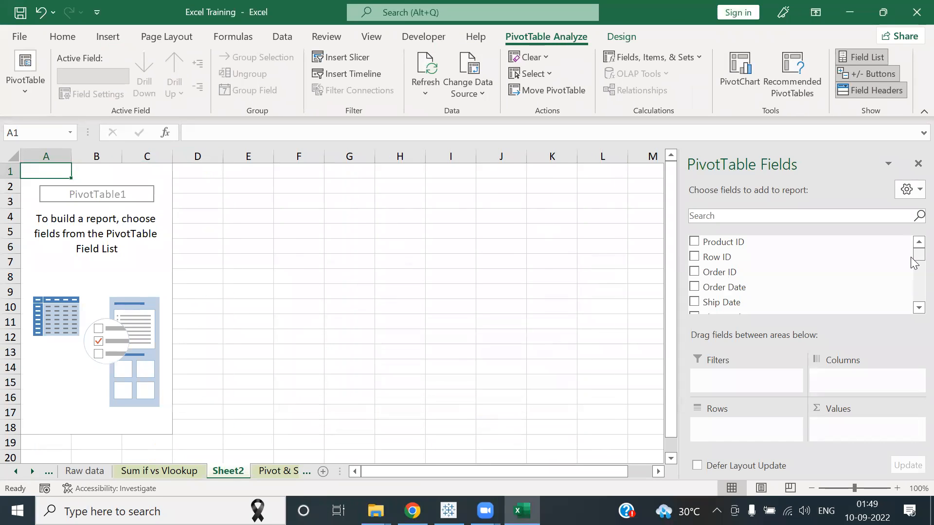
Step: Build the first pivot table with Segment as rows and the sums of Sales and Profit as values
scroll(913, 262, "down", 5)
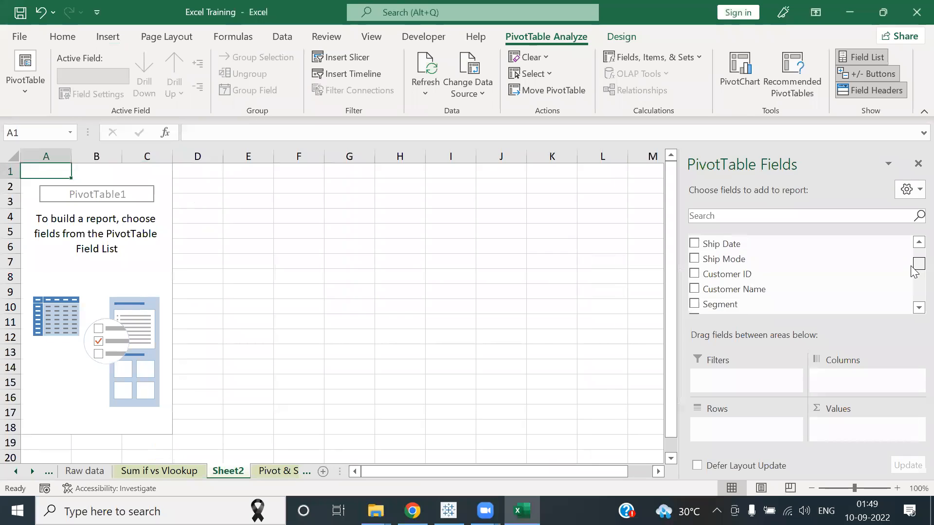
left_click_drag(743, 308, 729, 430)
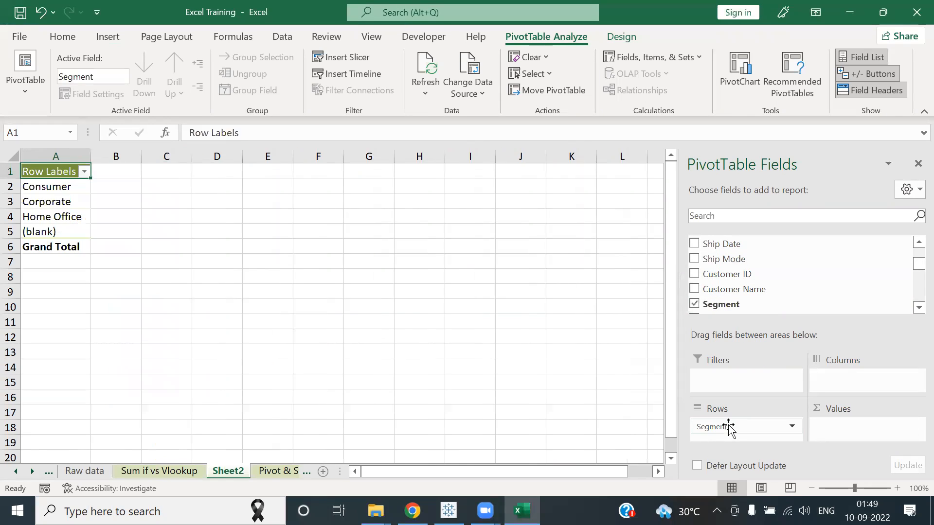
scroll(914, 267, "down", 1)
left_click_drag(915, 268, 914, 294)
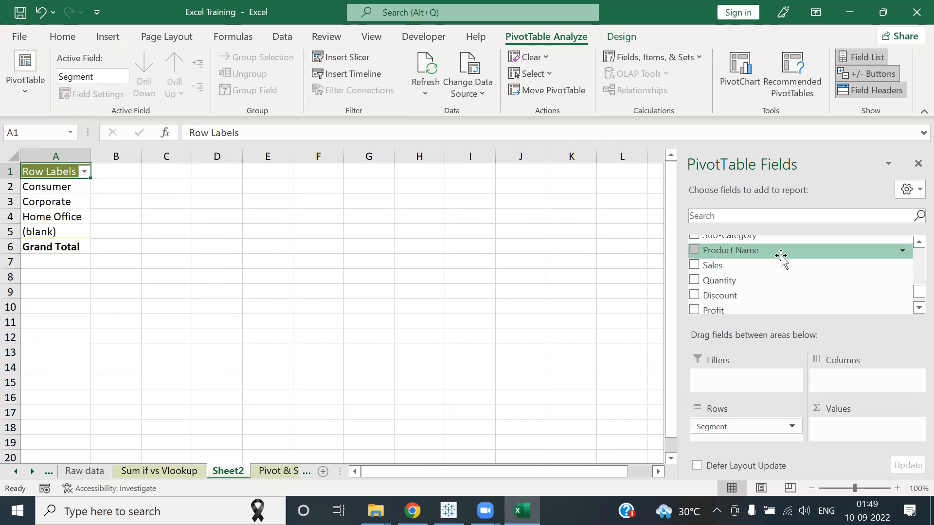
left_click_drag(780, 267, 848, 424)
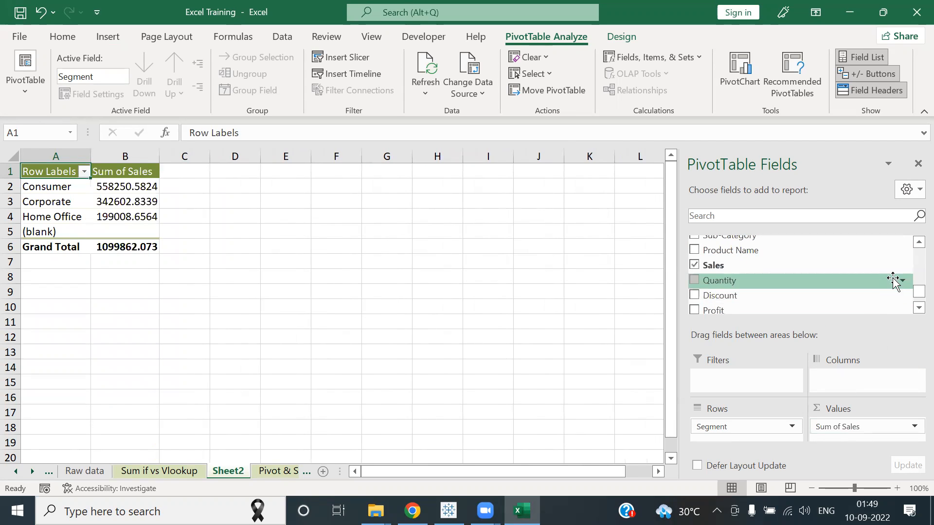
left_click_drag(847, 310, 857, 437)
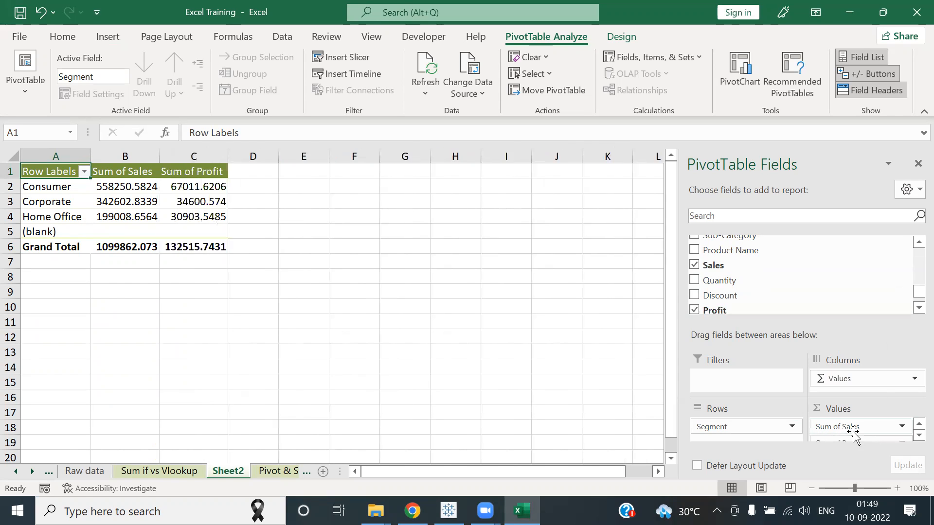
left_click(404, 292)
left_click(60, 230)
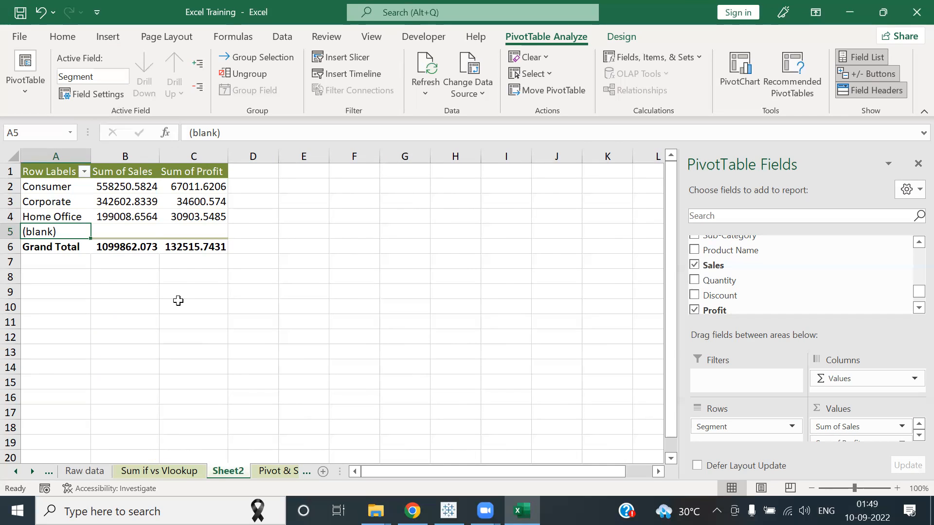
Step: Create a second PivotTable at cell A8 of Sheet2 using columns A:U of the Raw data sheet
left_click(73, 276)
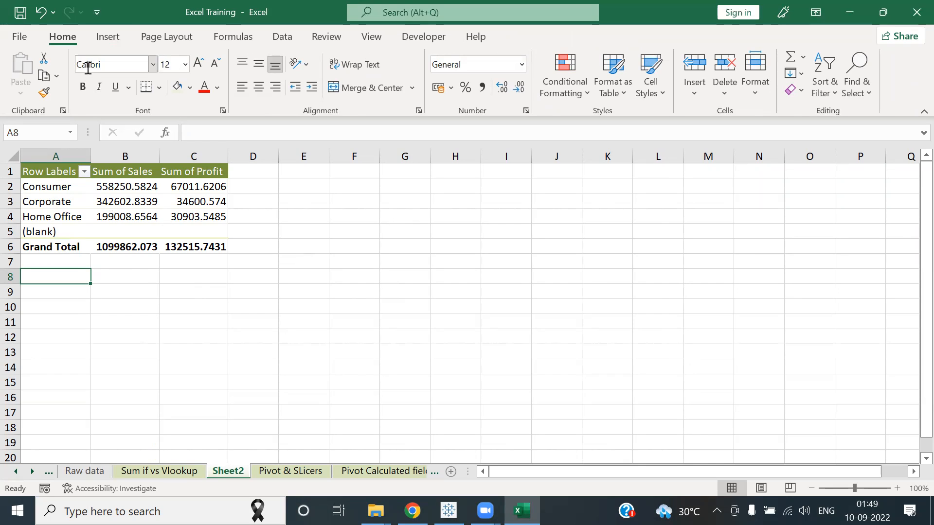
left_click(106, 38)
left_click(29, 75)
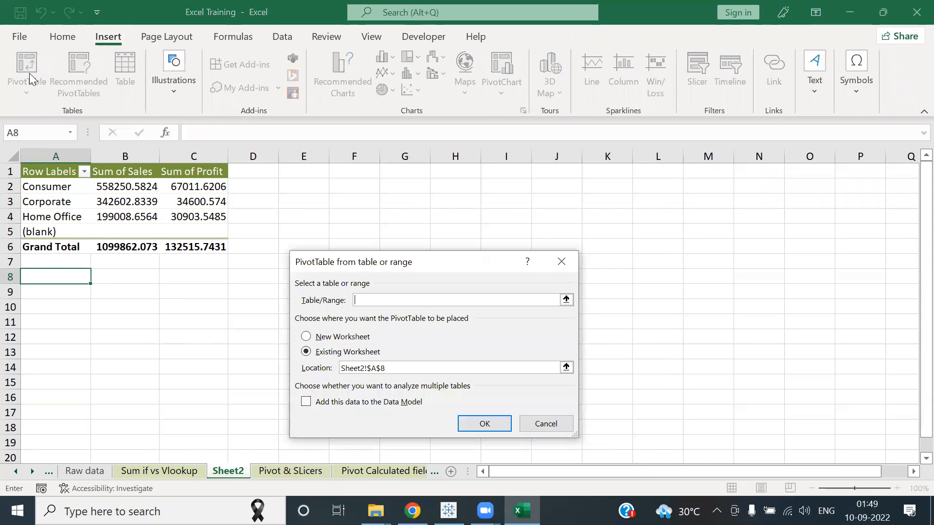
left_click(566, 299)
left_click(85, 471)
left_click(100, 219)
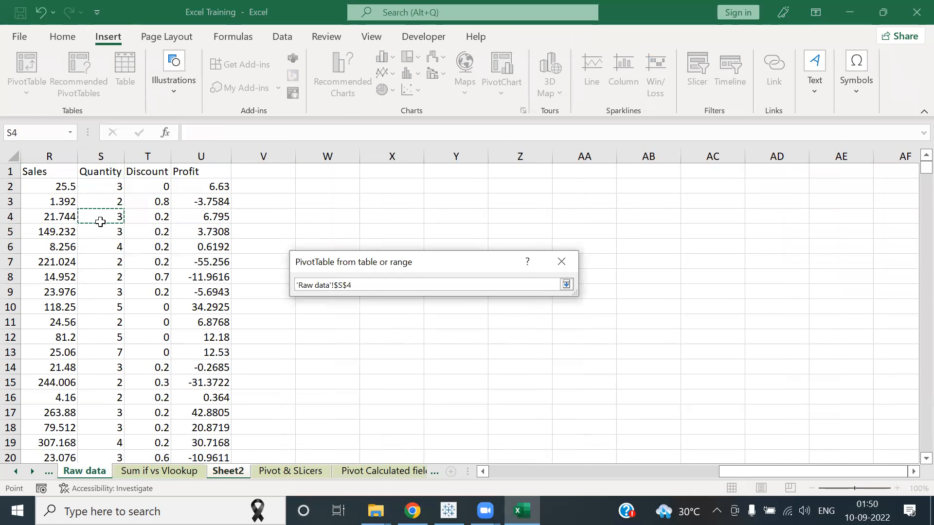
key("ctrl+Up")
key("ctrl+Left")
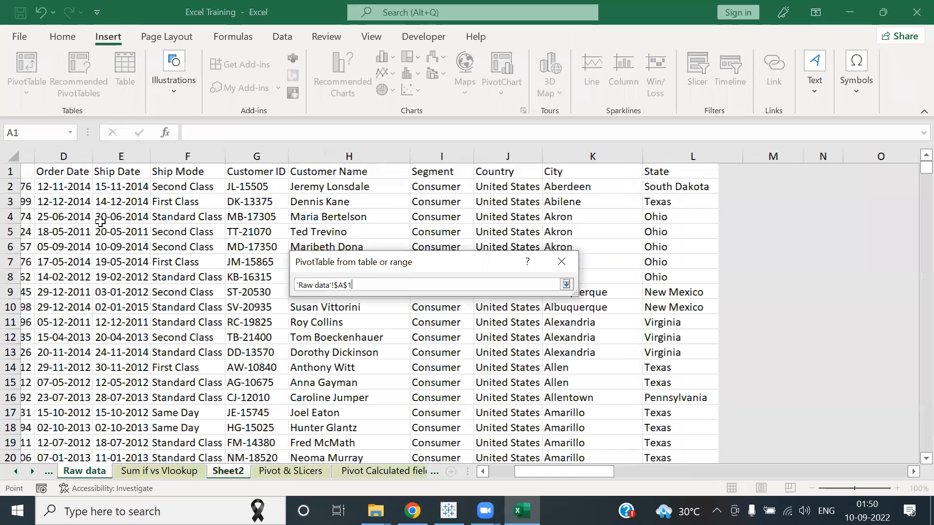
left_click(68, 149)
key("ctrl+shift+Right")
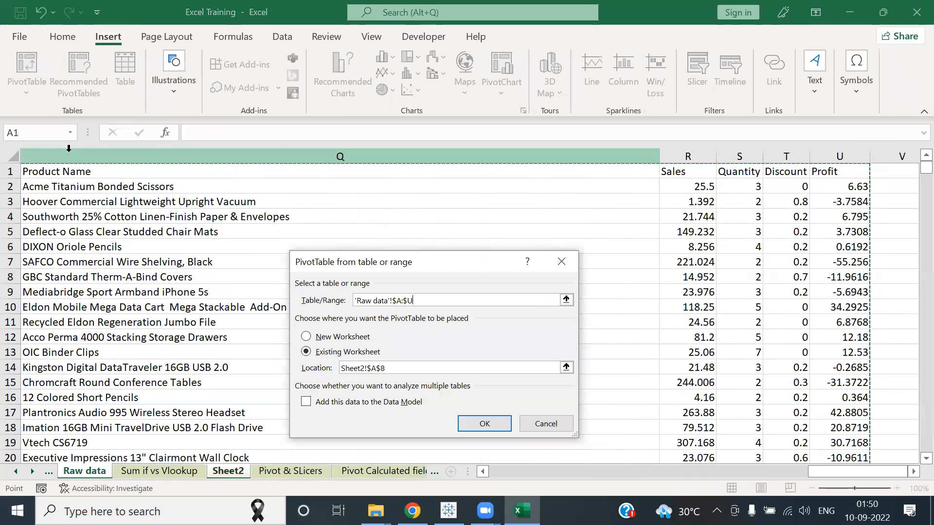
left_click(488, 422)
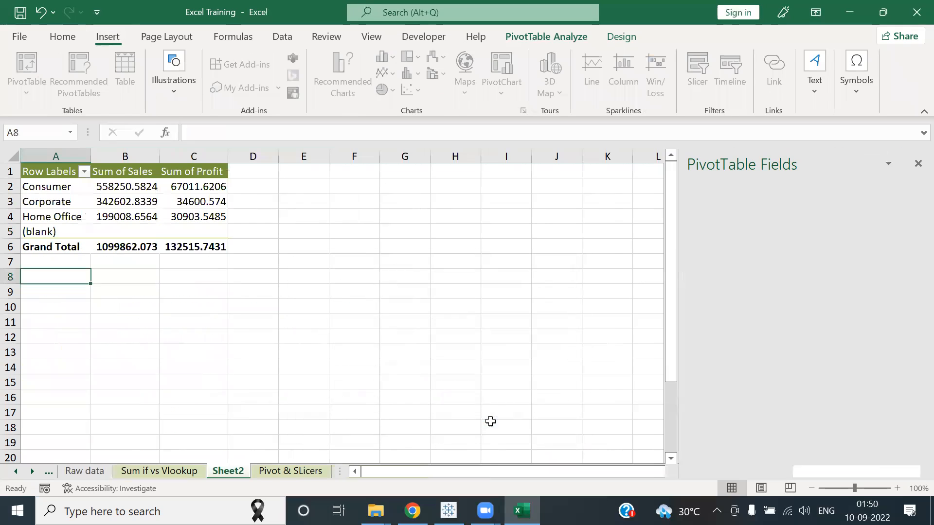
Step: Add Segment and, nested below it, Category to the rows of the second pivot table
left_click_drag(912, 258, 912, 269)
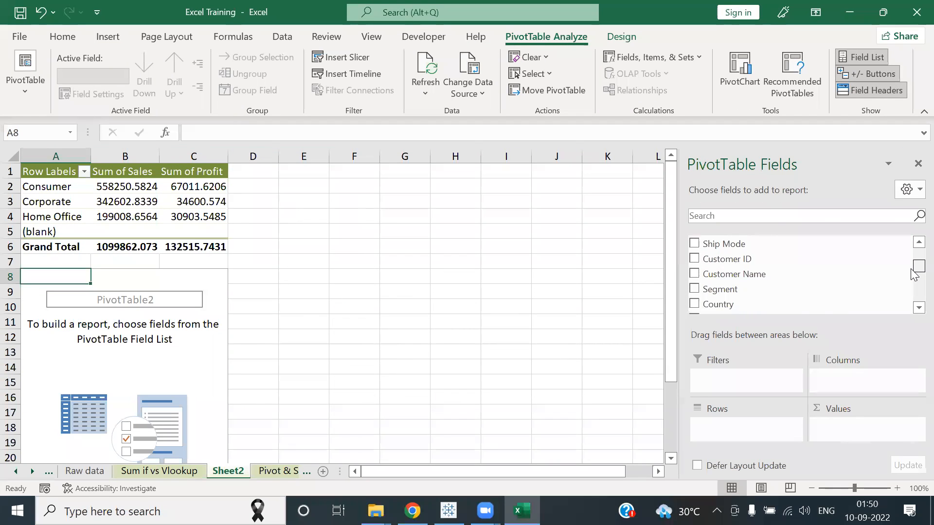
left_click_drag(783, 289, 793, 429)
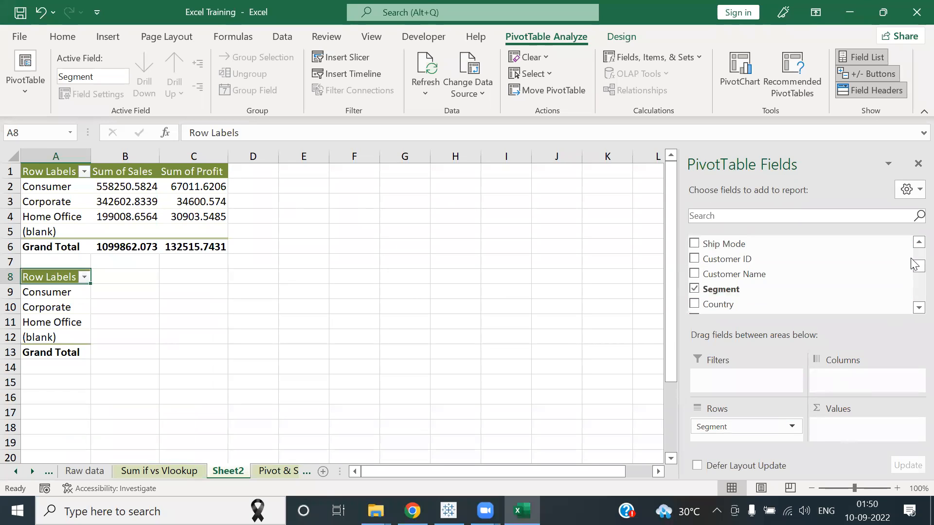
scroll(913, 264, "up", 3)
left_click_drag(913, 264, 913, 291)
left_click_drag(808, 270, 768, 435)
Step: Add Sales and Profit as summed values in the second pivot table
left_click(918, 308)
left_click(713, 280)
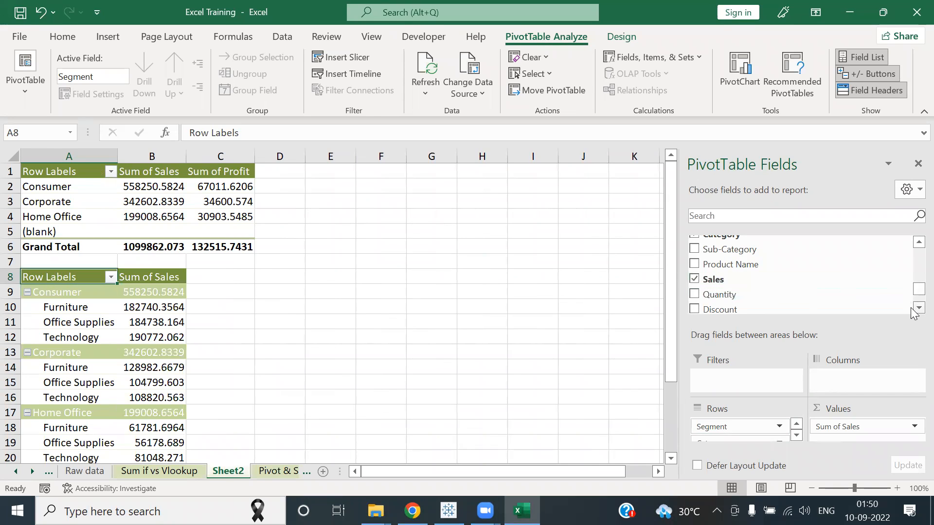
left_click(918, 307)
left_click(694, 302)
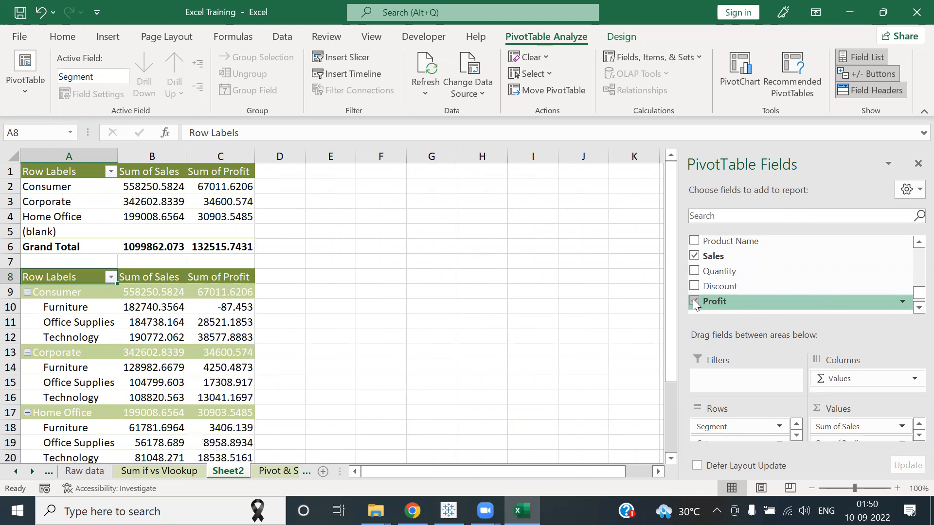
Step: Select a cell in the upper pivot table and close the PivotTable field list
left_click(494, 275)
left_click(396, 232)
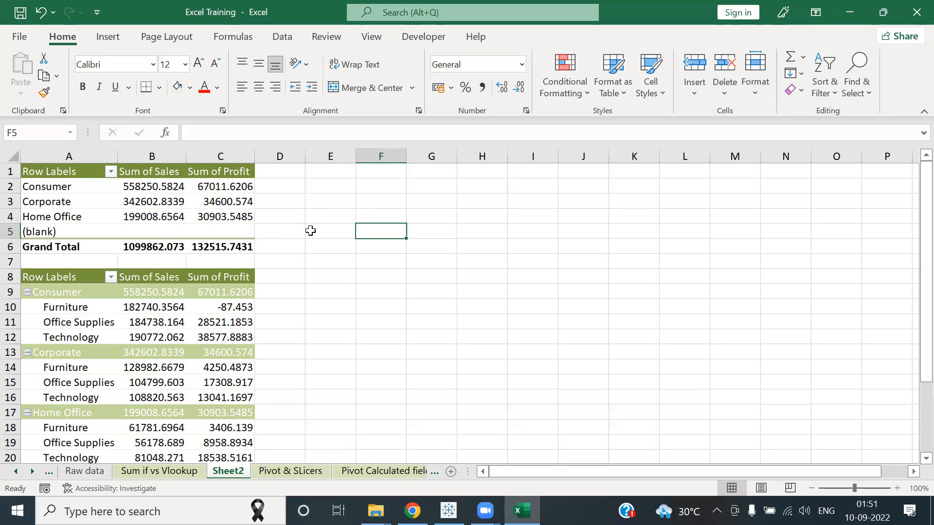
left_click(197, 213)
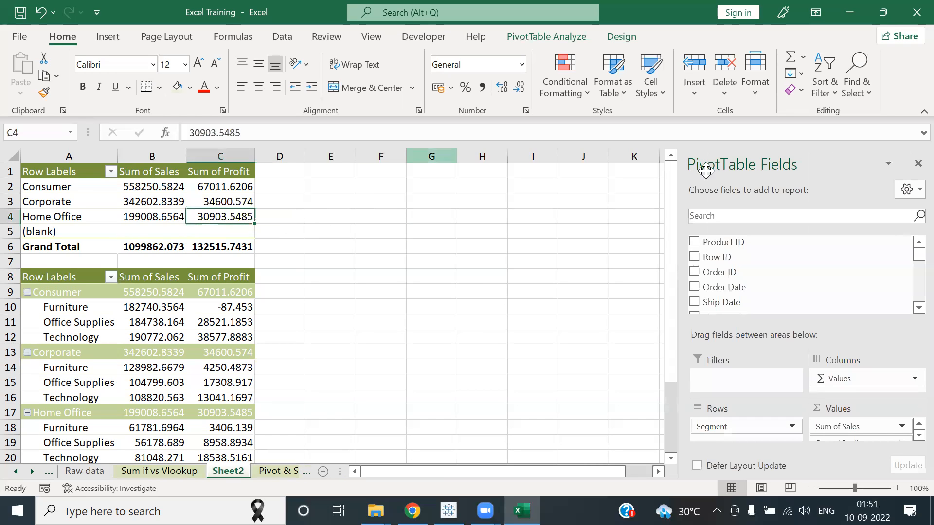
left_click(916, 164)
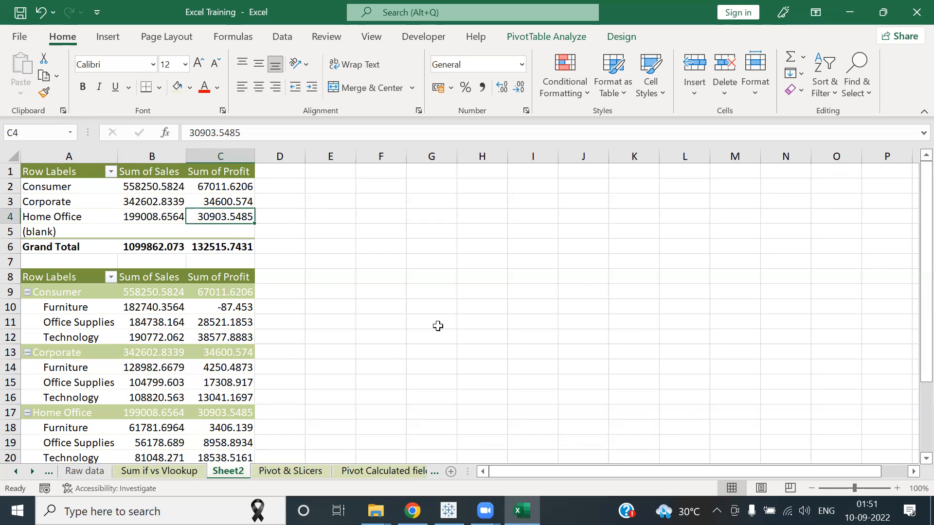
mouse_move(216, 337)
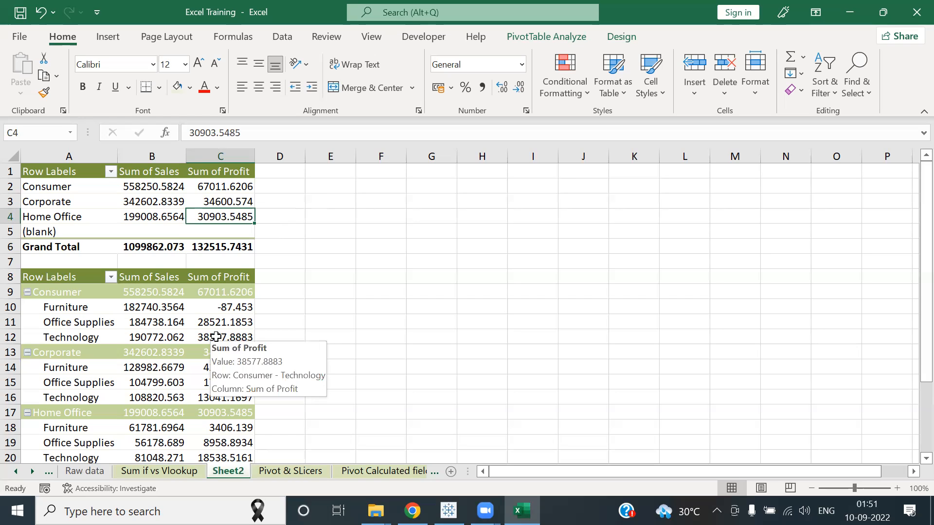
left_click(491, 236)
right_click(491, 236)
left_click(162, 325)
left_click(162, 325)
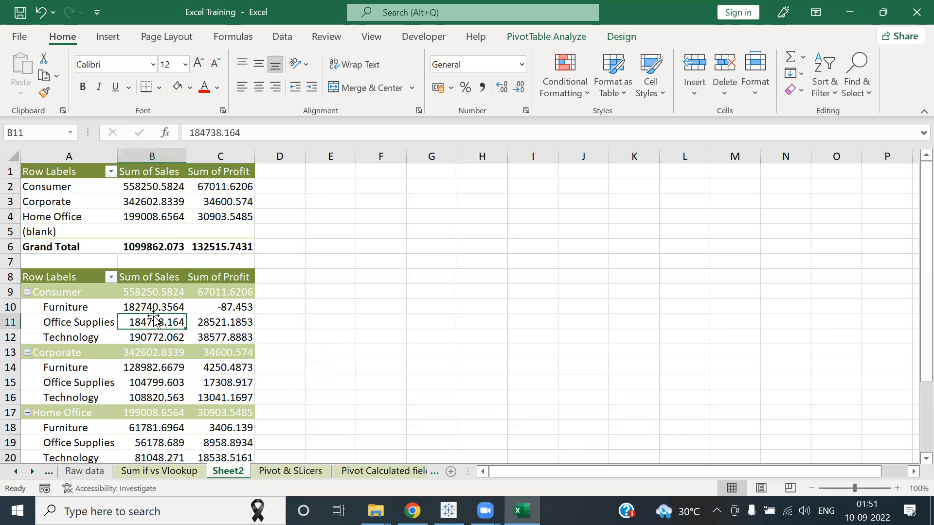
Step: Insert a Segment slicer for the upper pivot table and move it clear of the tables, around columns N to P
left_click(197, 205)
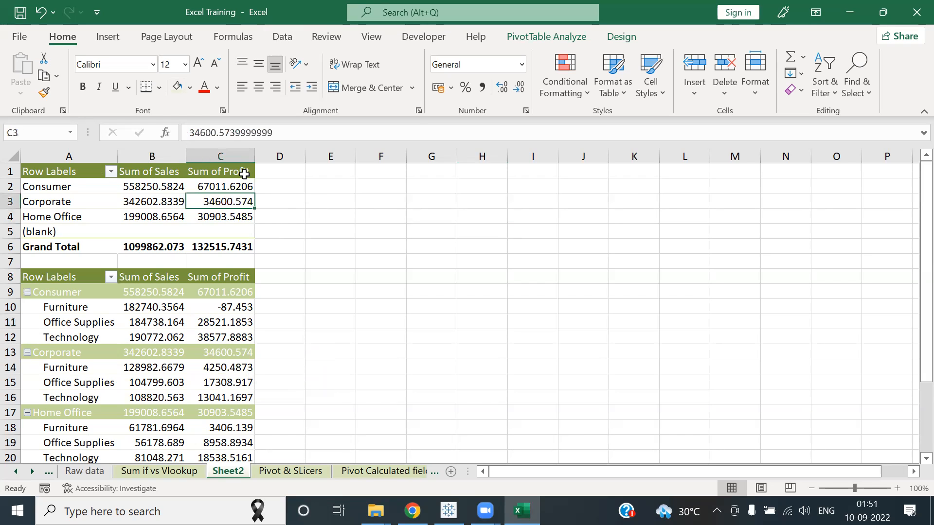
left_click(544, 39)
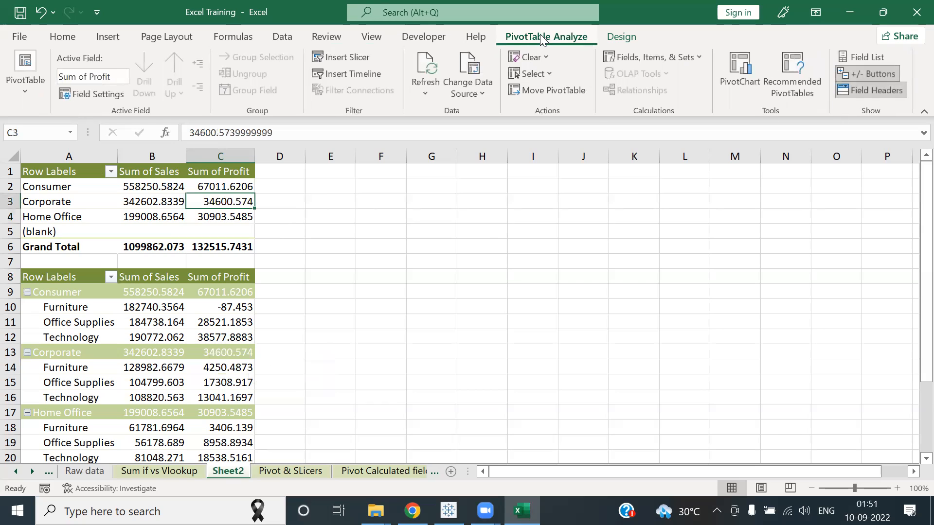
left_click(352, 57)
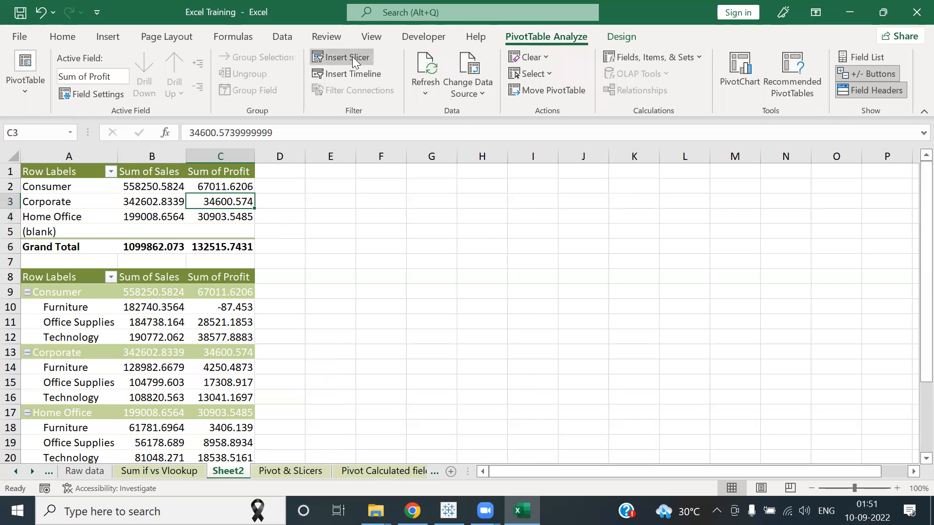
left_click_drag(513, 225, 519, 308)
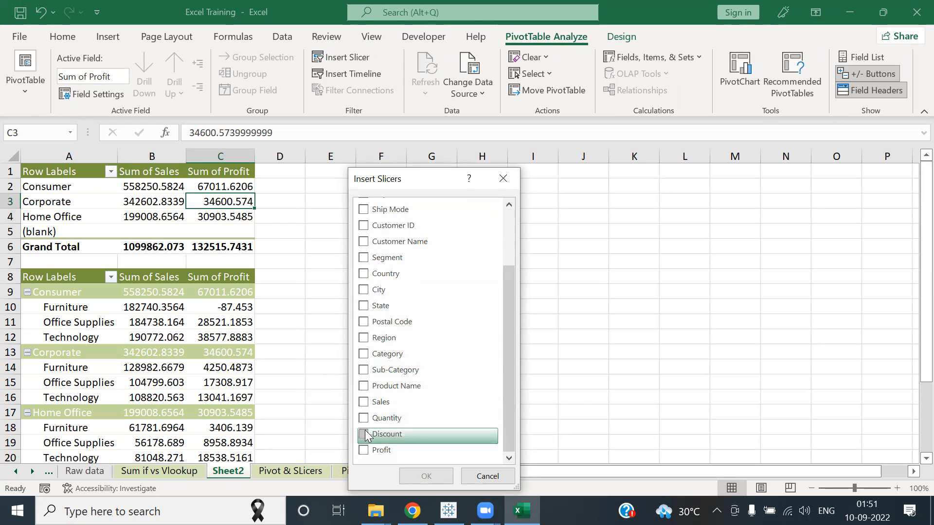
left_click(378, 259)
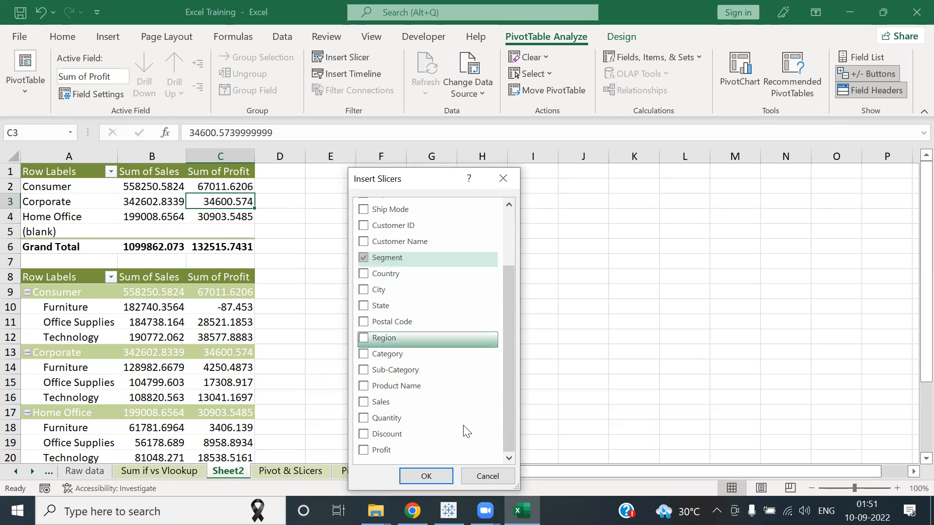
left_click(424, 476)
left_click_drag(433, 229, 795, 184)
Step: Filter the upper pivot table by Consumer and Corporate in turn with the Segment slicer, and clear the filter
left_click(773, 211)
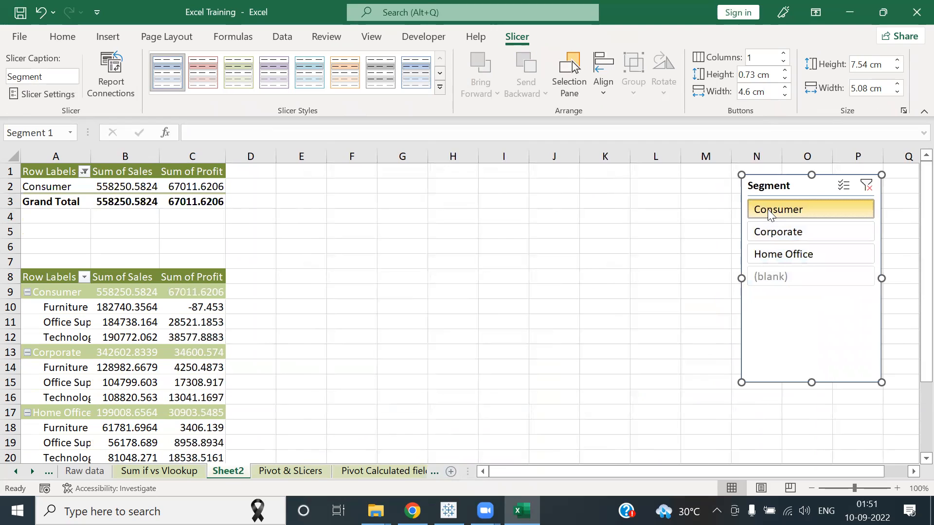
left_click(773, 233)
left_click(772, 209)
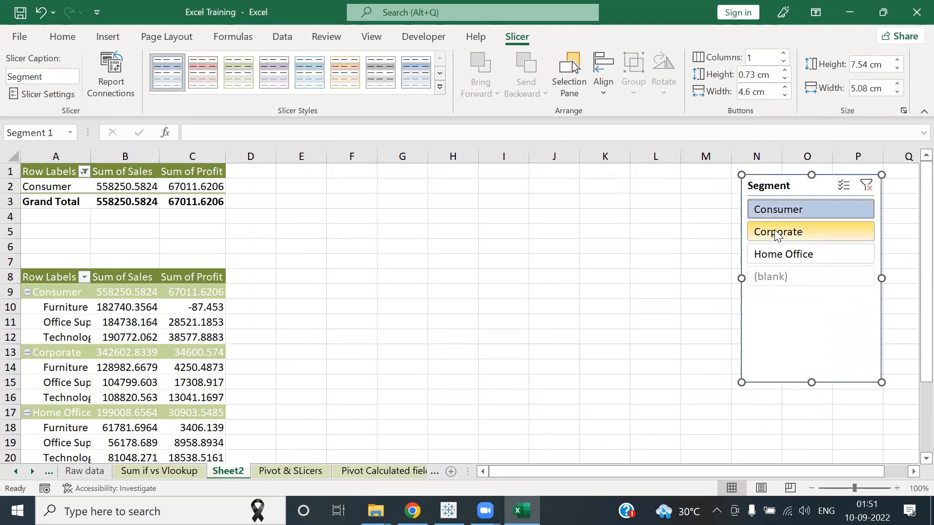
left_click(769, 233)
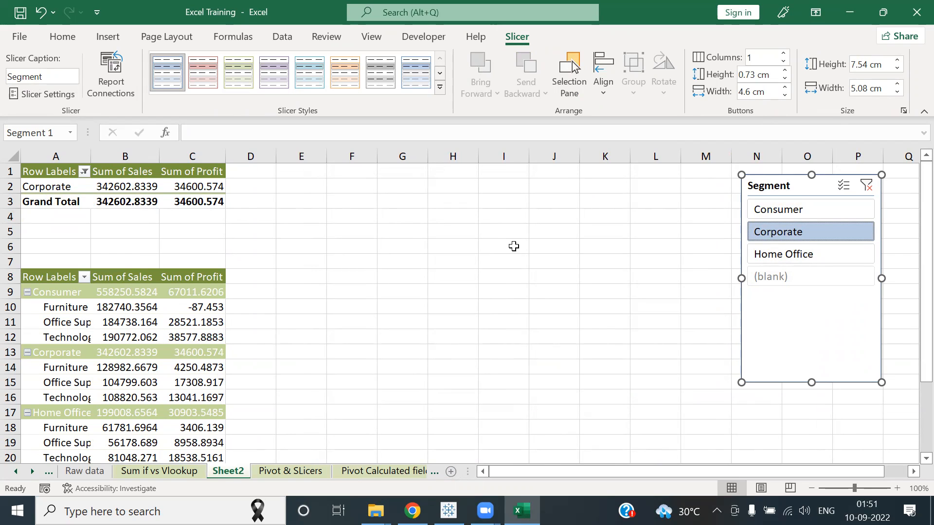
left_click(783, 209)
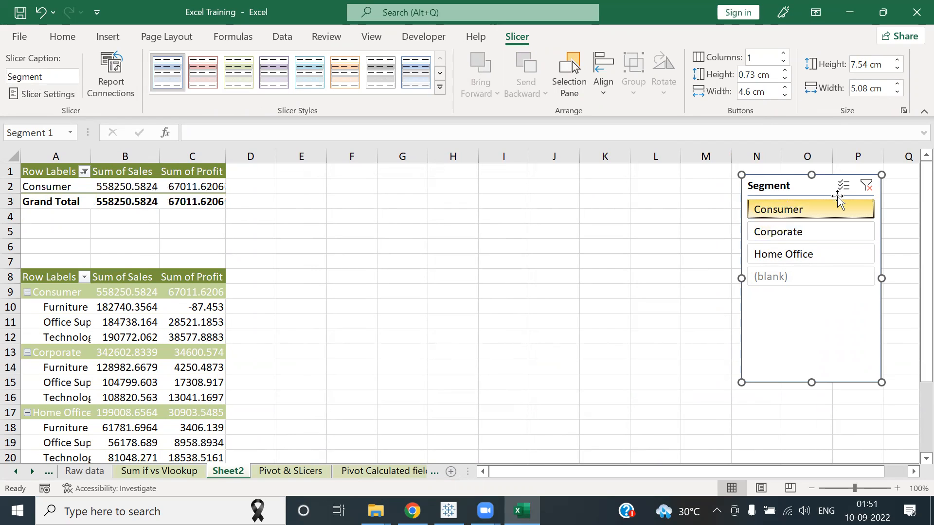
left_click(866, 186)
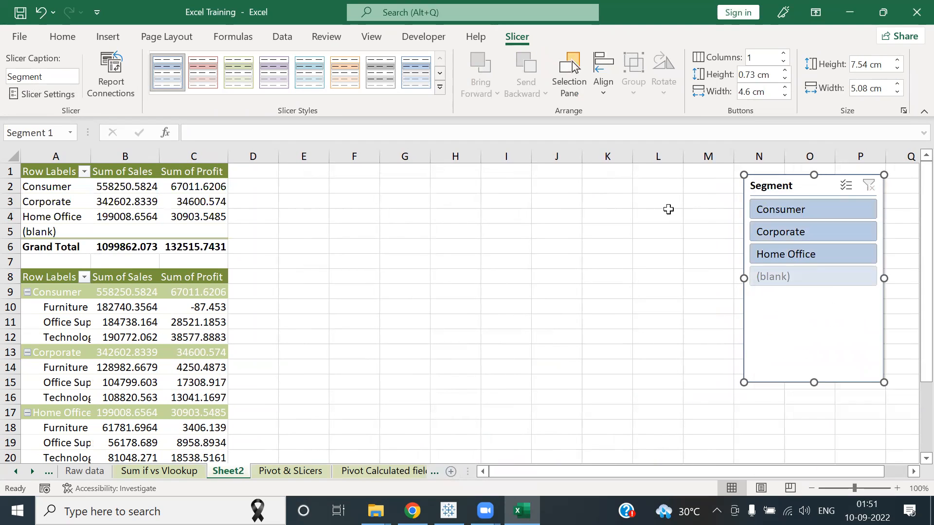
Step: Connect the Segment slicer to PivotTable2 as well through its report connections
right_click(781, 186)
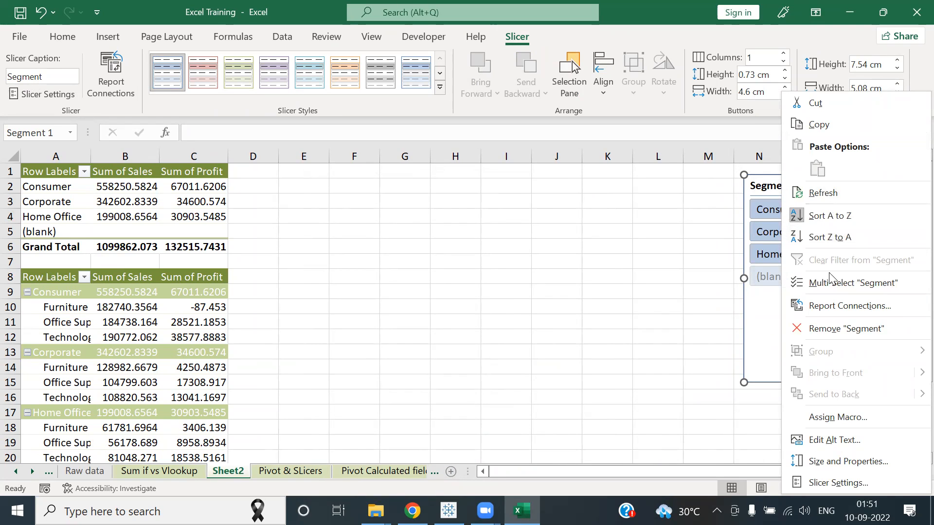
left_click(833, 307)
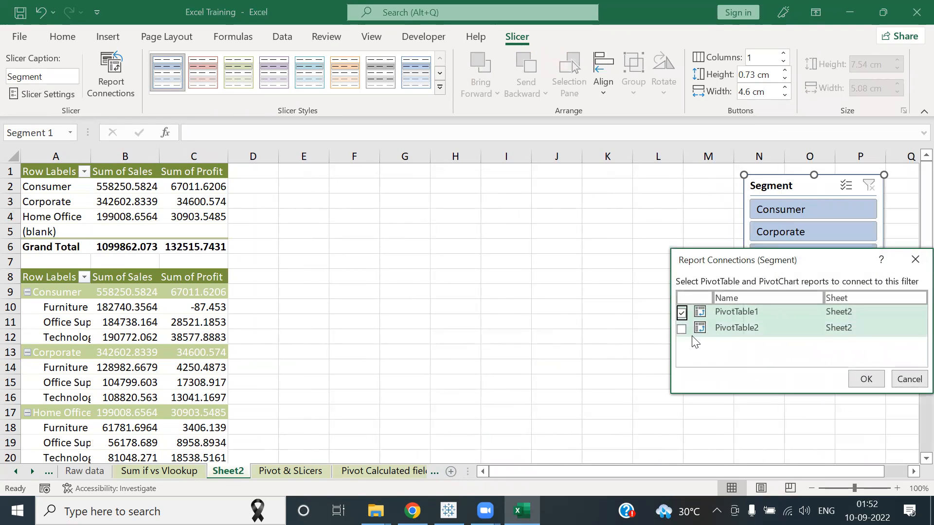
left_click(681, 332)
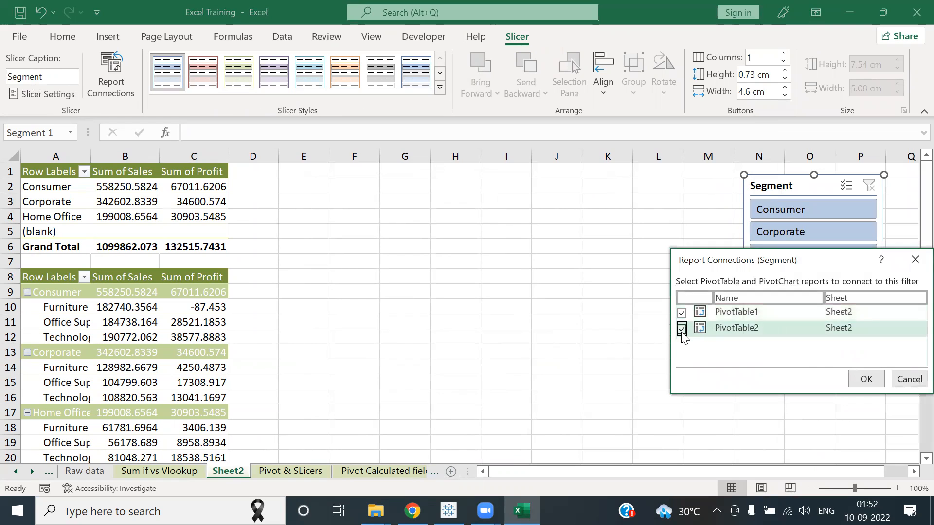
left_click(864, 380)
left_click(632, 351)
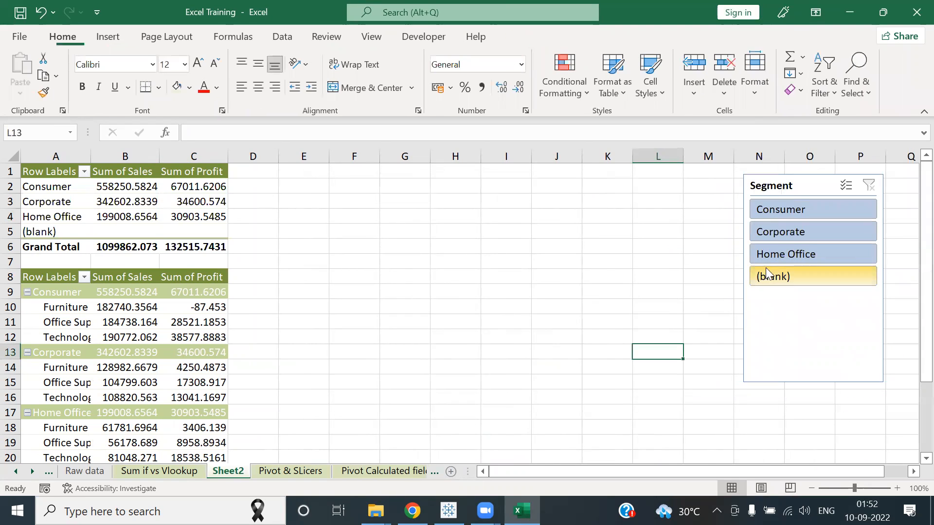
Step: Try the Segment slicer on both pivot tables with Corporate, Home Office and Consumer, and clear the filter
left_click(772, 234)
left_click(782, 213)
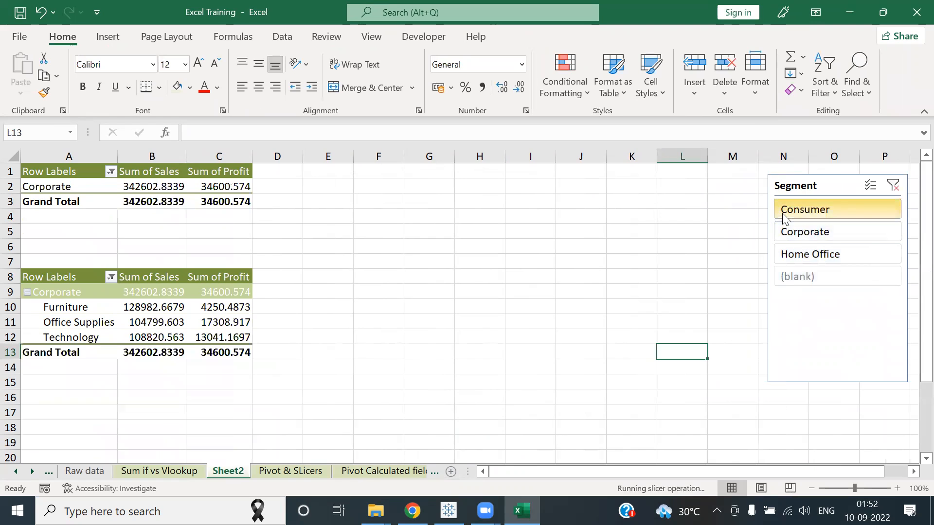
left_click(788, 241)
left_click(790, 250)
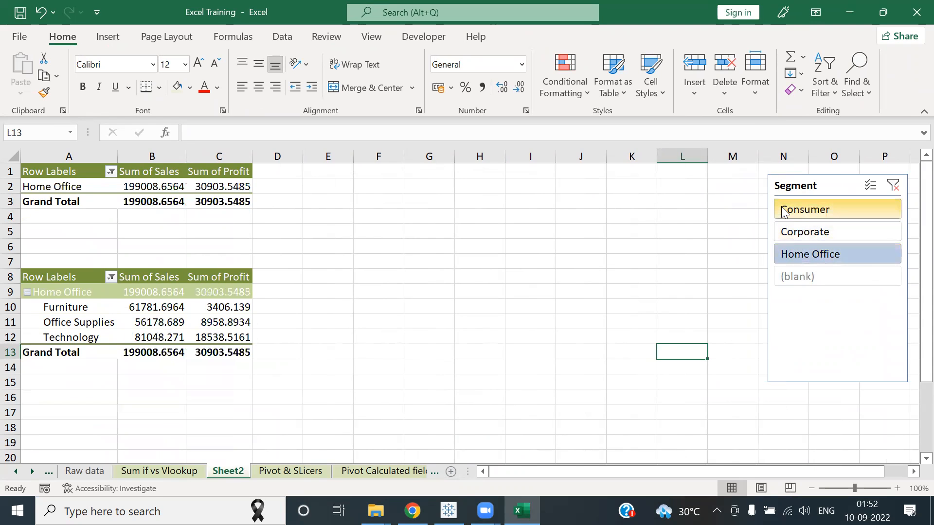
left_click(781, 207)
left_click(790, 234)
left_click(797, 258)
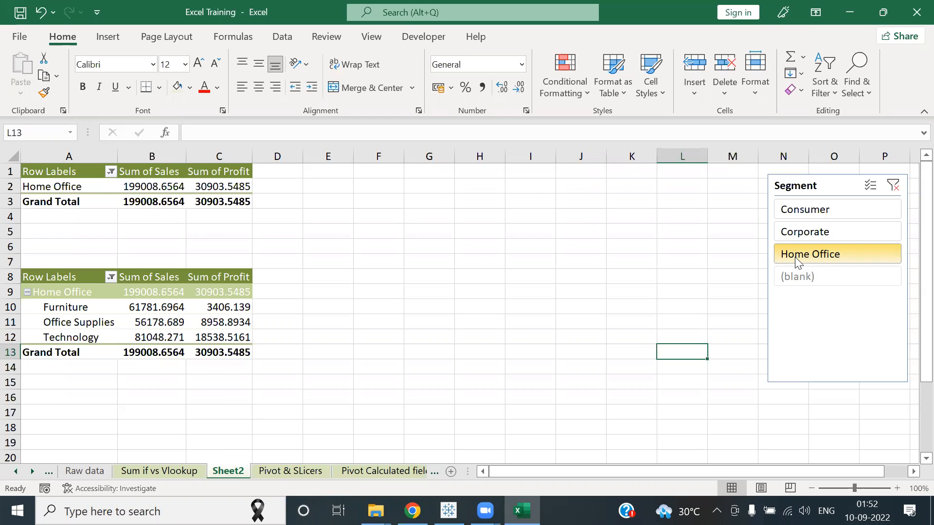
left_click(825, 208)
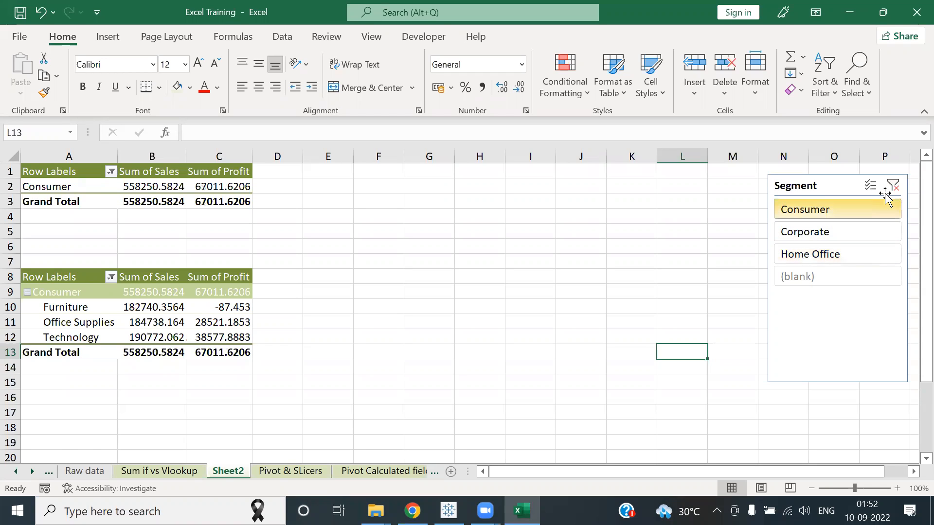
left_click(897, 186)
left_click(394, 228)
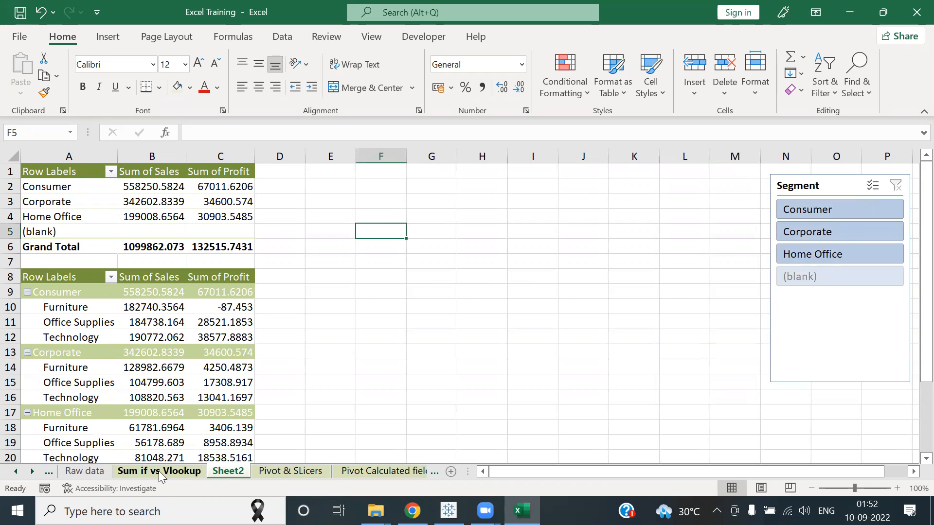
Step: Review the course topic list on the Excel Training sheet and return to Sheet2
left_click(16, 471)
left_click(16, 471)
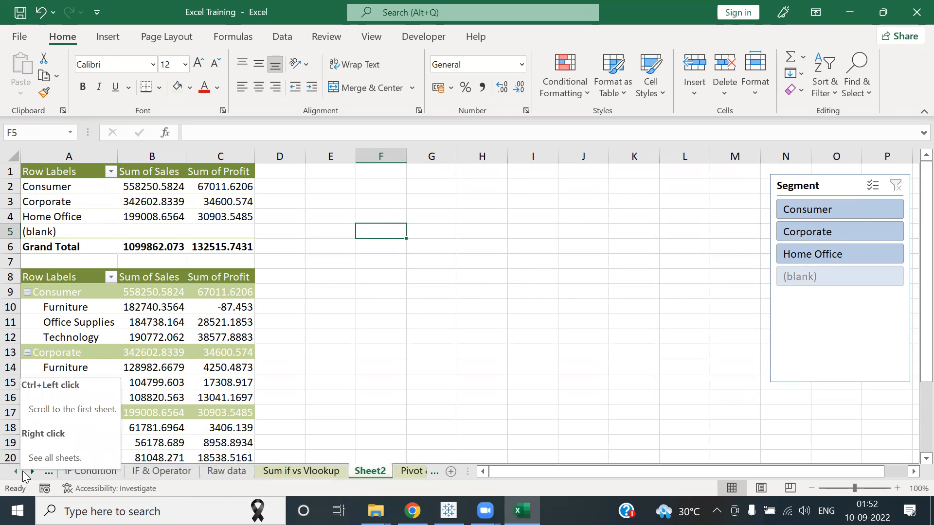
left_click(20, 471)
left_click(19, 471)
left_click(19, 471)
left_click(19, 471)
left_click(20, 471)
left_click(19, 471)
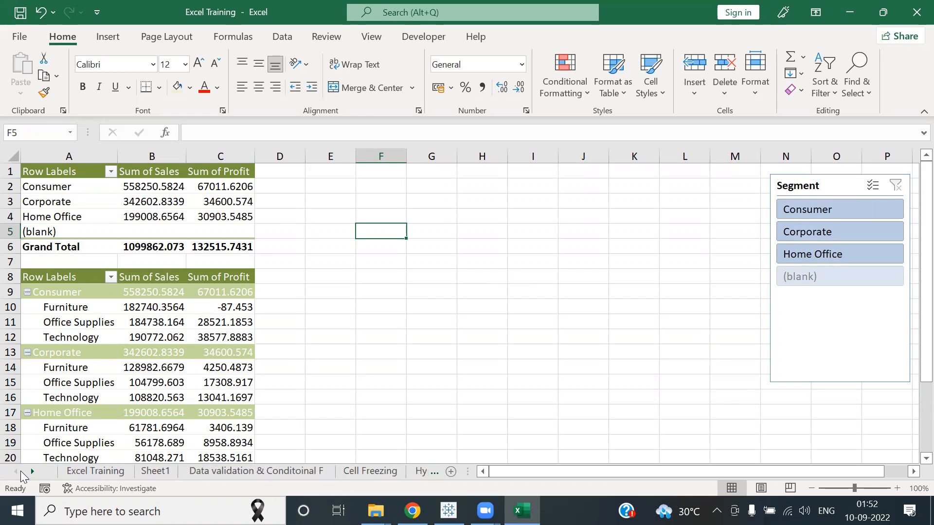
left_click(95, 472)
left_click_drag(416, 398, 470, 343)
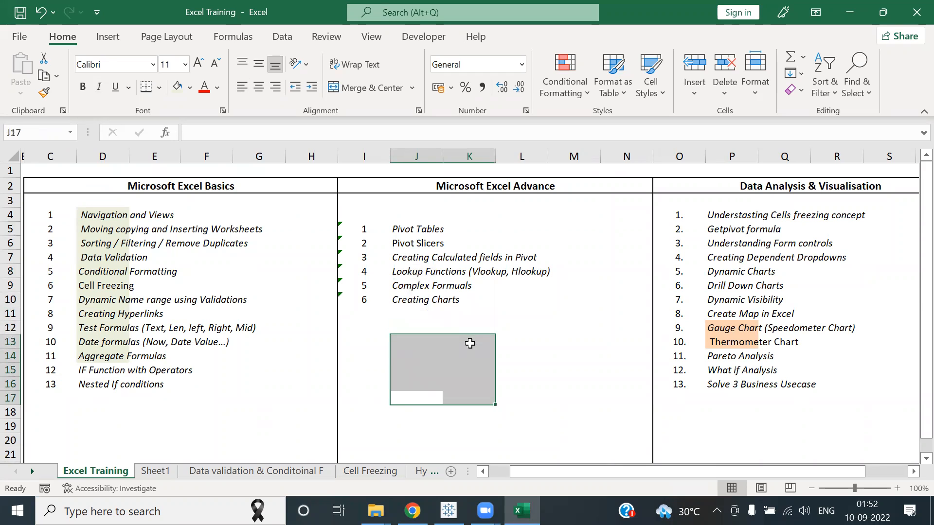
left_click(565, 328)
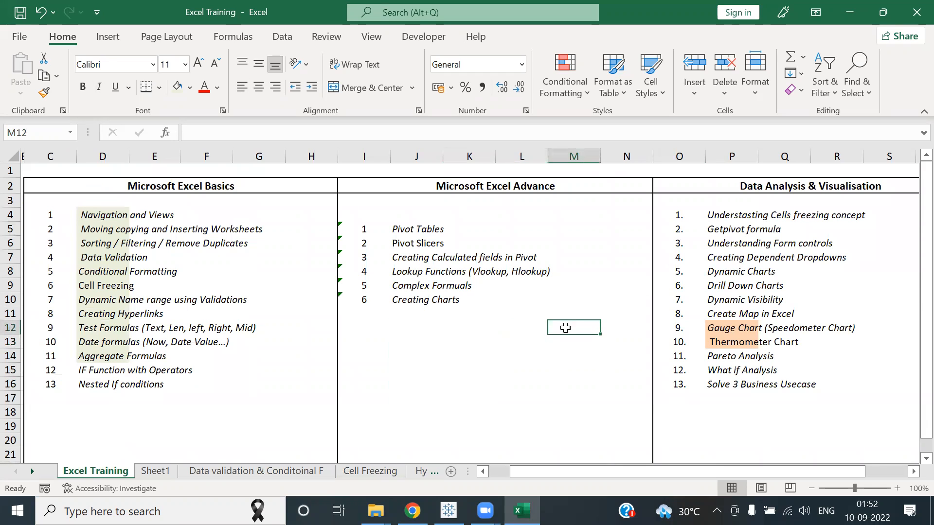
left_click_drag(29, 468, 29, 468)
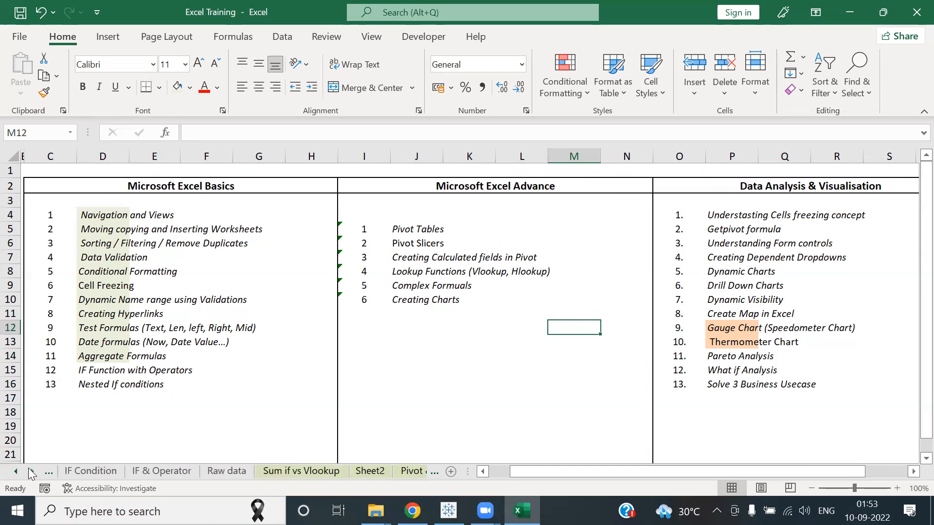
left_click(358, 476)
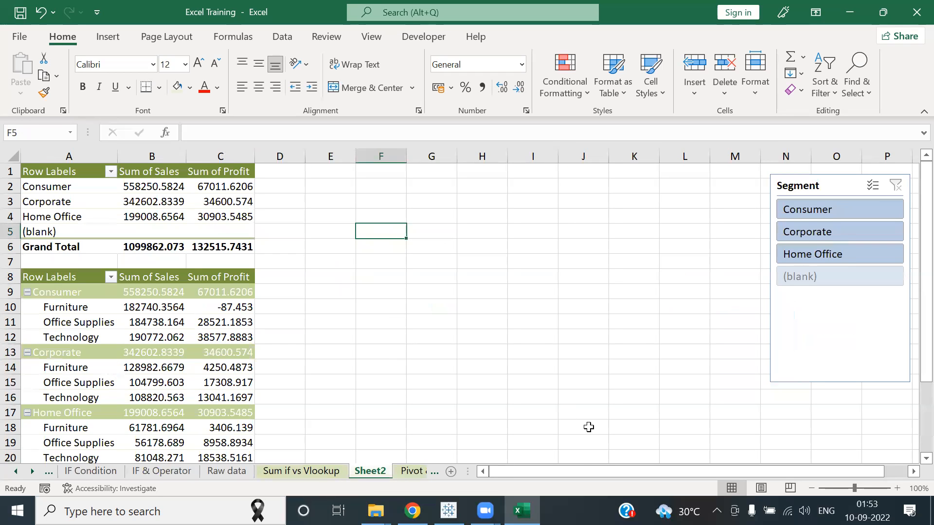
Step: Shorten the Segment slicer so its frame ends just below the (blank) item
left_click_drag(579, 471, 533, 479)
left_click(815, 355)
left_click_drag(839, 384, 817, 294)
left_click(514, 245)
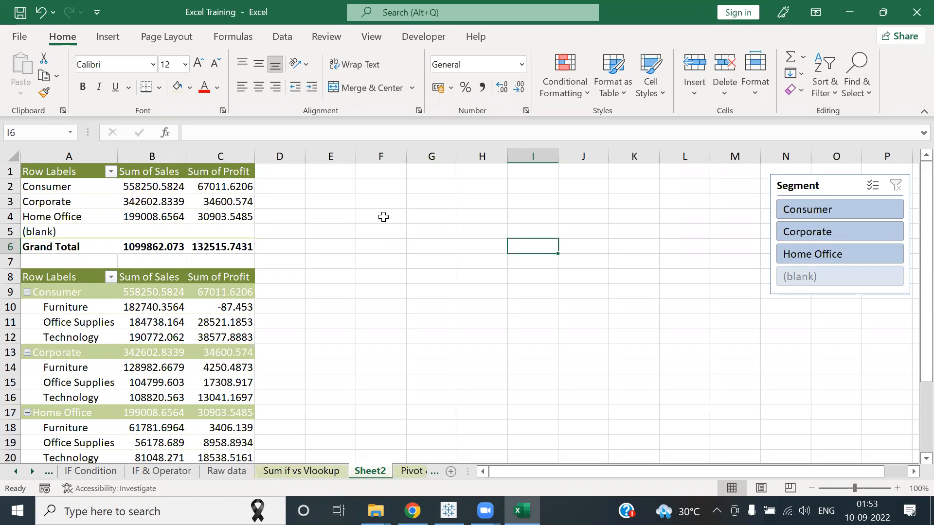
left_click(427, 204)
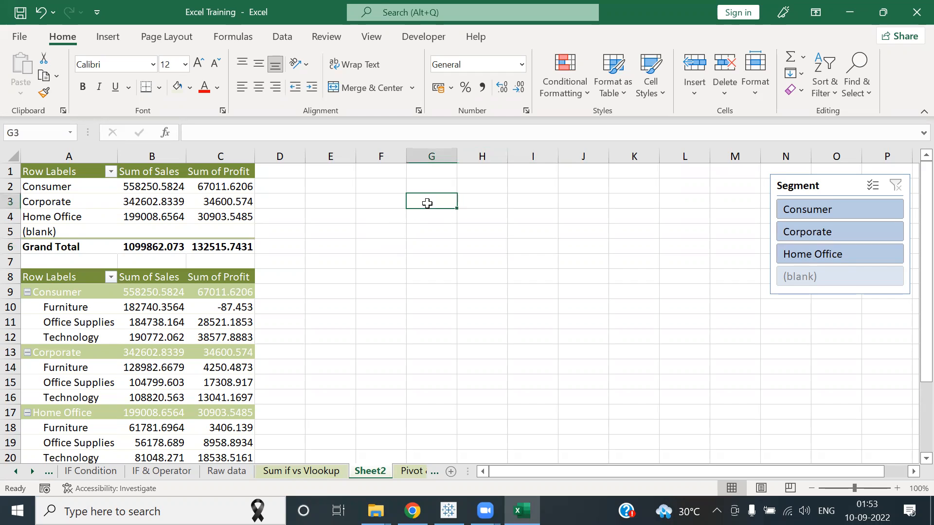
type("=")
left_click(240, 187)
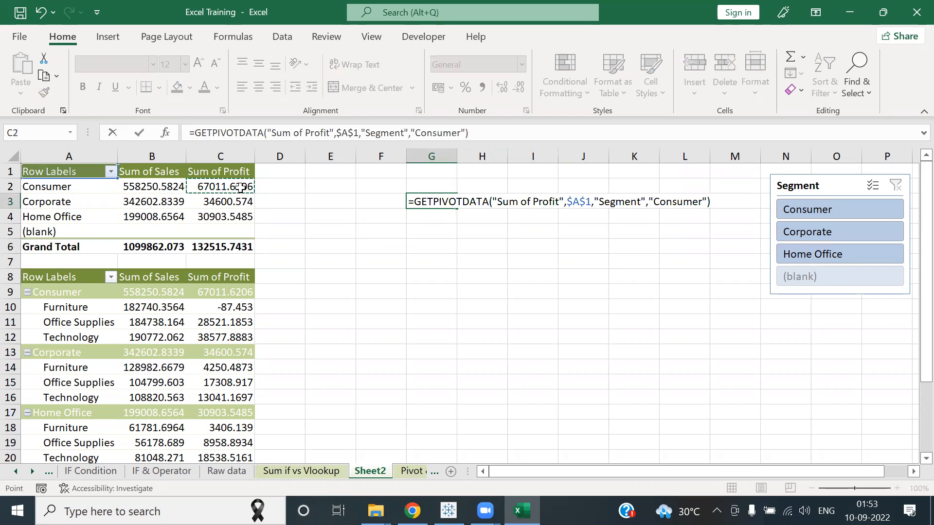
key("Escape")
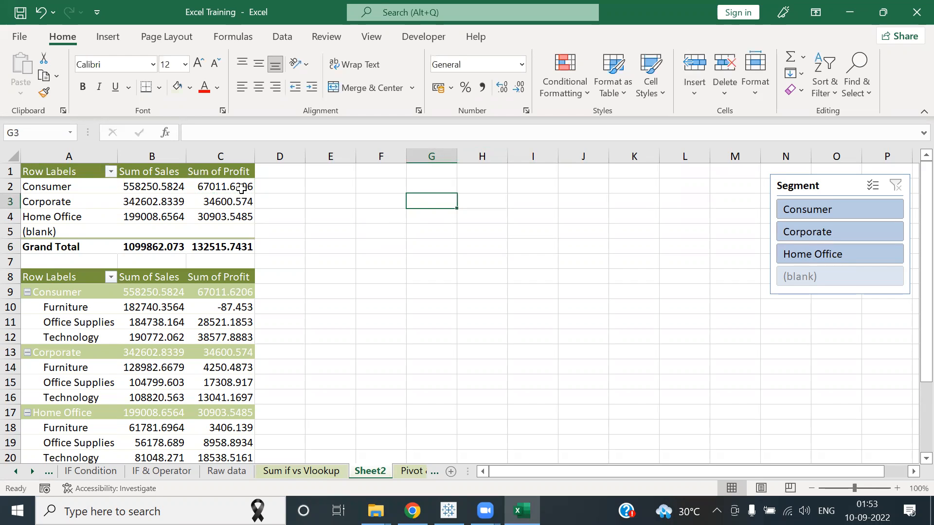
left_click(229, 155)
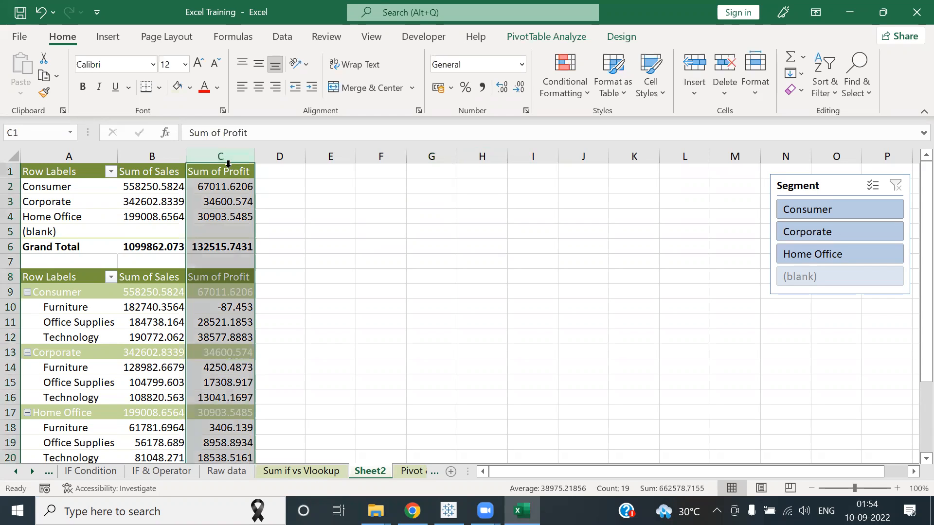
key("ctrl+c")
key("Escape")
Step: Copy the upper pivot table's Consumer profit from C2 into E2 and undo the paste
key("Down")
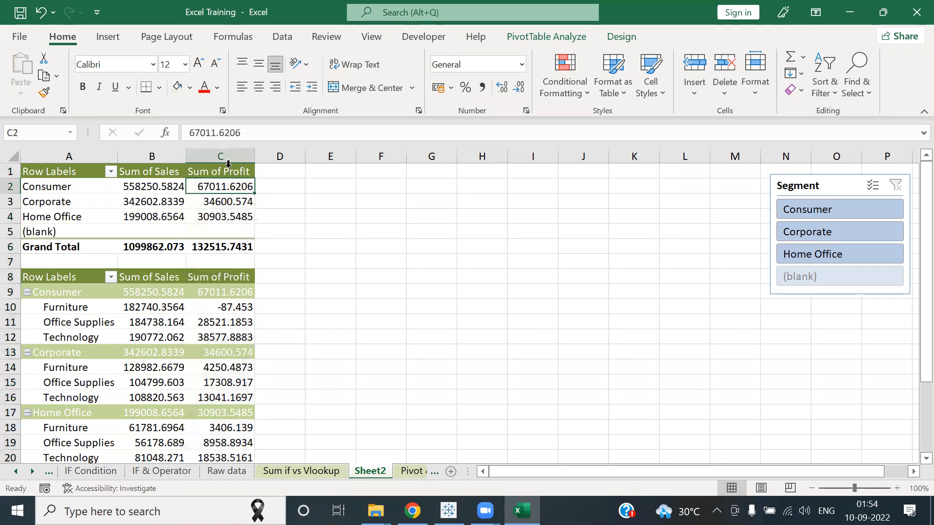
key("ctrl+c")
key("Right")
key("Right")
key("ctrl+v")
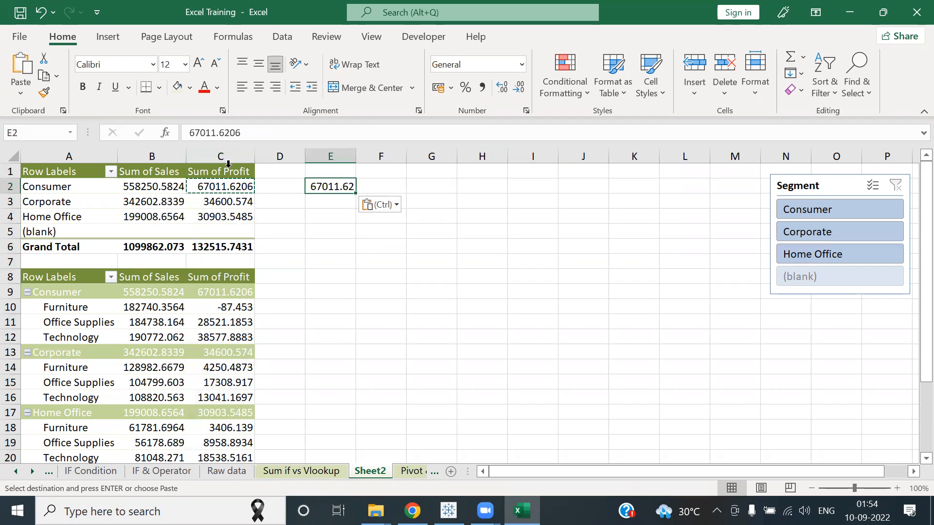
key("ctrl+z")
key("Right")
key("Left")
key("Escape")
Step: Paste the Consumer profit from C2 into E2 once more and delete the pasted value
key("Left")
key("Left")
key("ctrl+c")
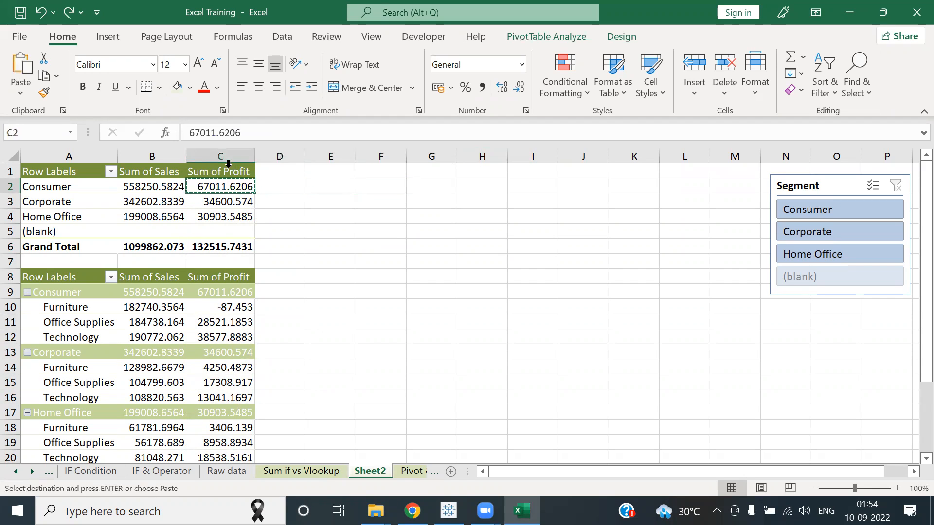
key("Right")
key("Right")
key("ctrl+v")
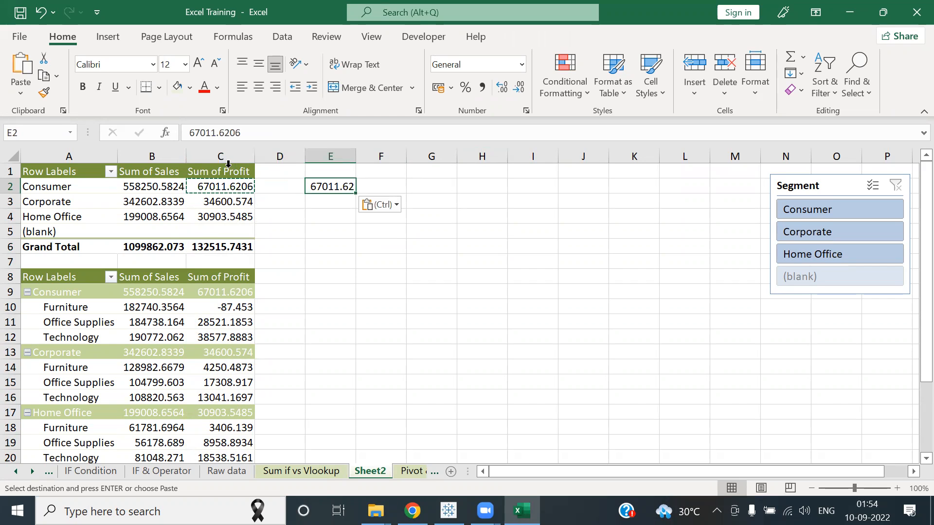
key("Delete")
Step: Enter a formula in E2 referencing the upper pivot table's Consumer profit in C2, and delete it
type("=")
key("Left")
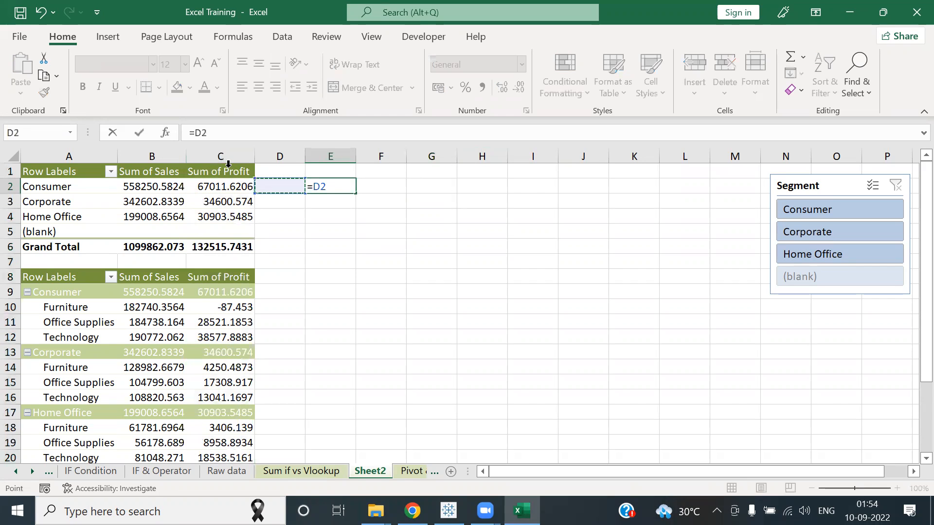
key("Left")
key("Tab")
key("Left")
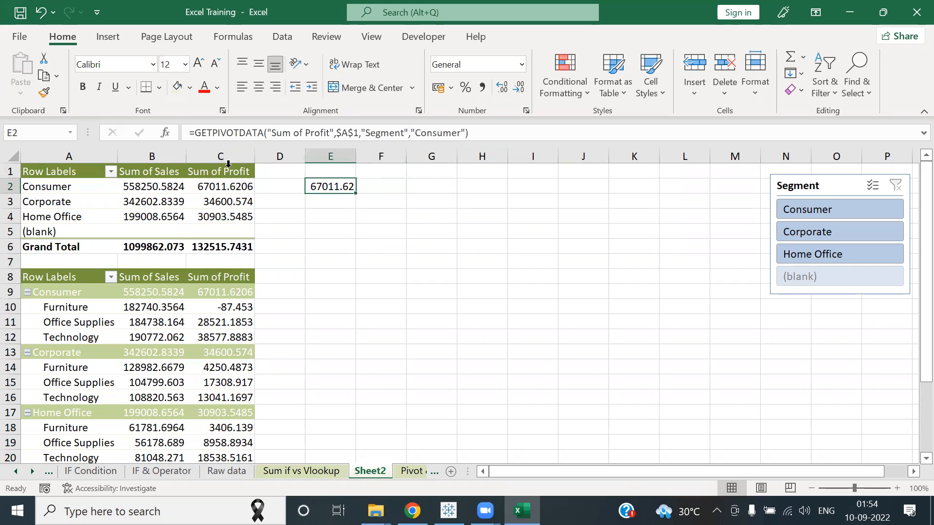
key("Delete")
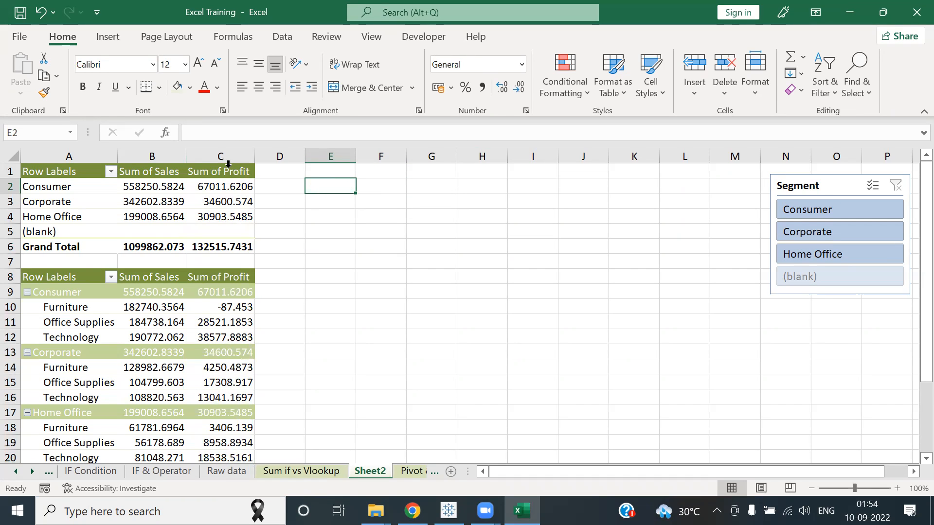
Step: Rebuild the GETPIVOTDATA reference to the Consumer profit in E2 twice more, clearing the cell each time
type("=")
key("Left")
key("Left")
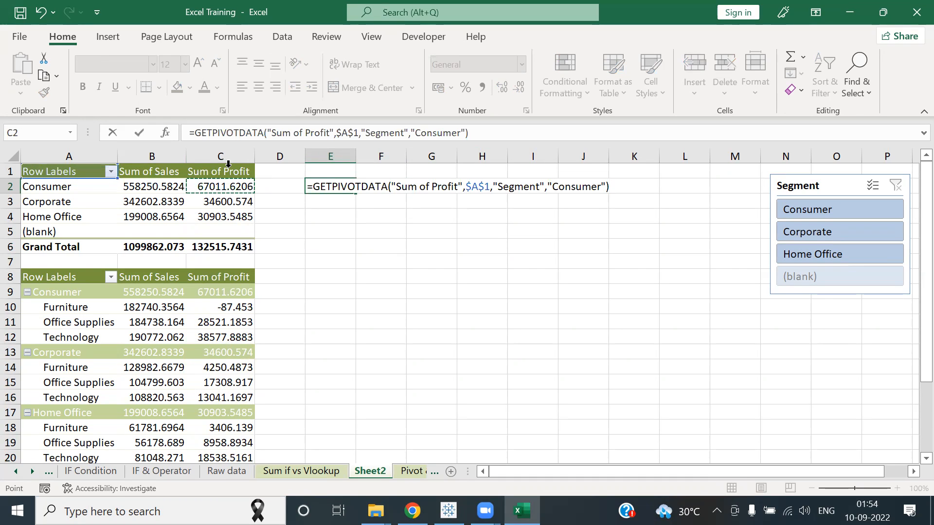
key("Tab")
key("Left")
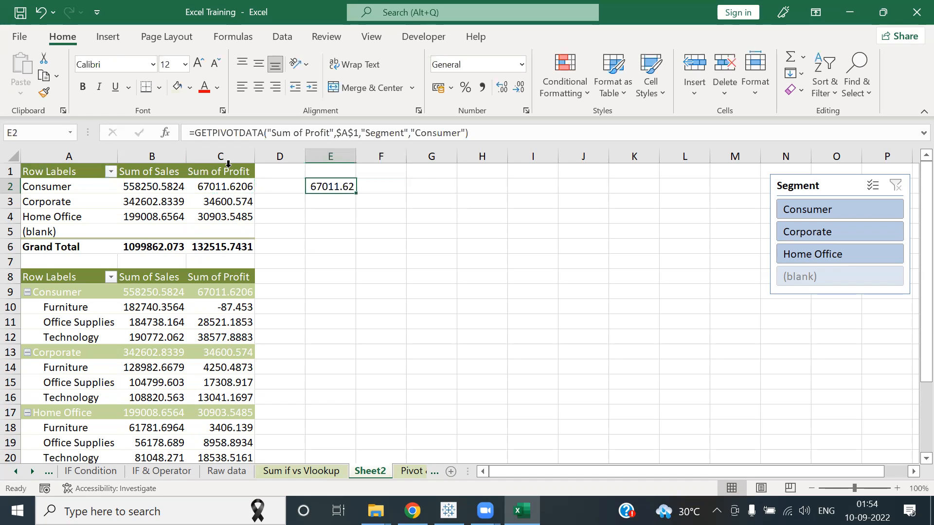
key("Delete")
type("=")
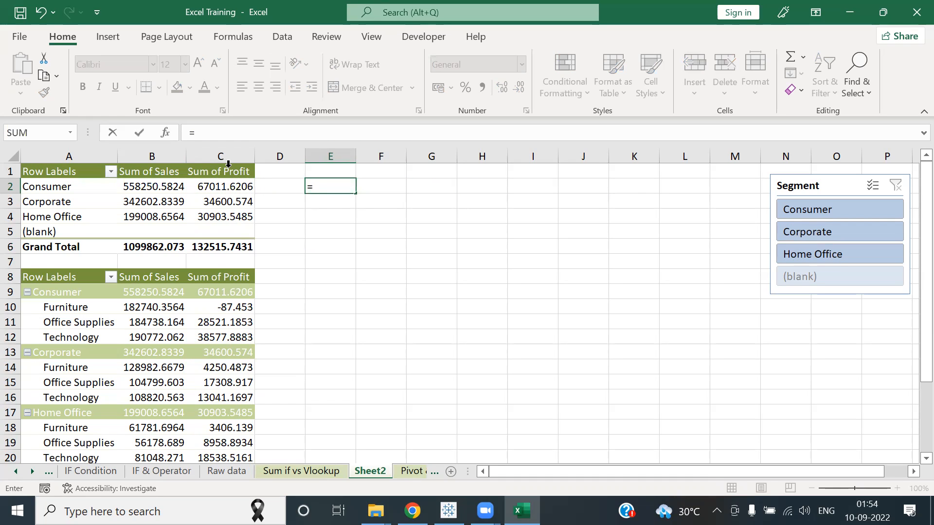
key("Left")
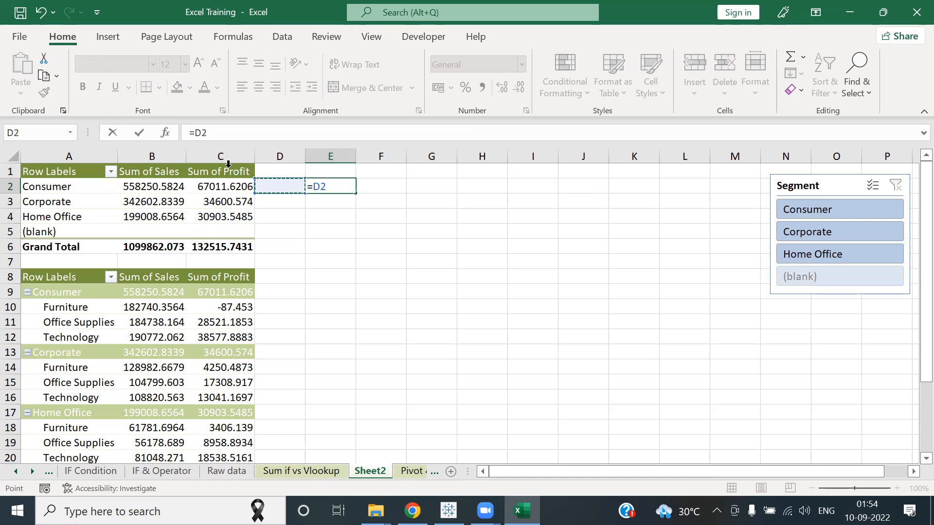
key("Left")
key("ctrl+Return")
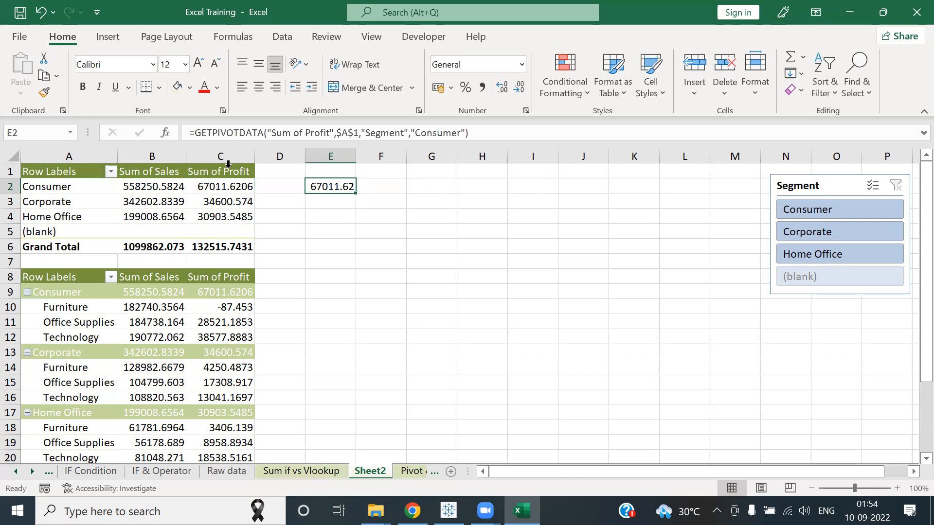
key("Delete")
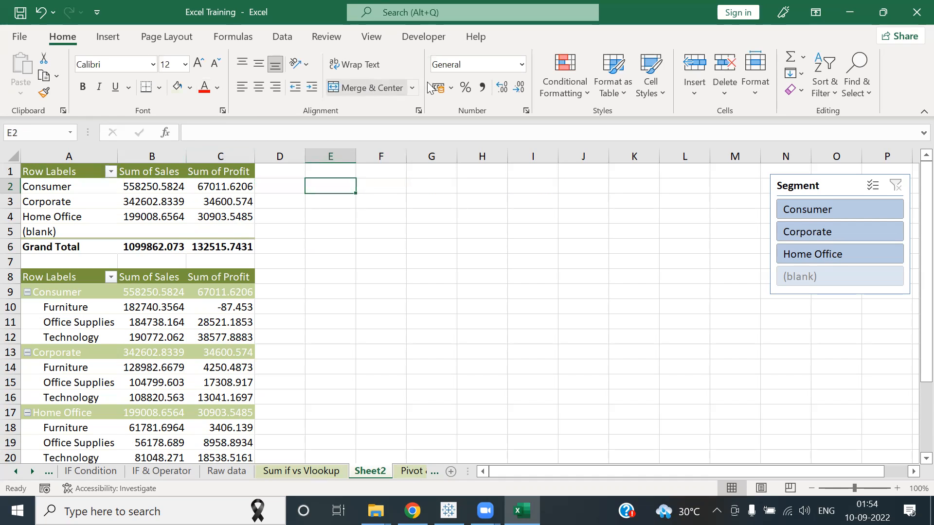
Step: Turn off the Generate GetPivotData option for the upper pivot table
left_click(234, 201)
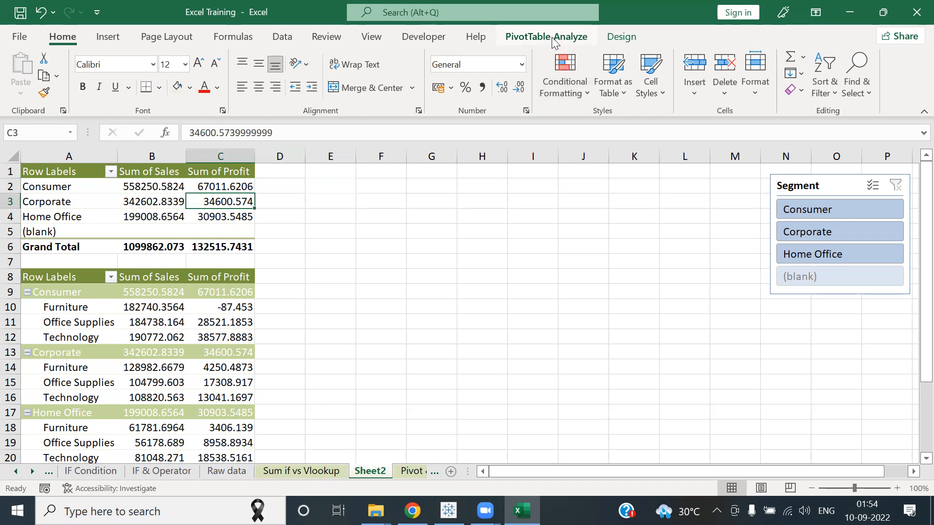
left_click(550, 38)
left_click(32, 93)
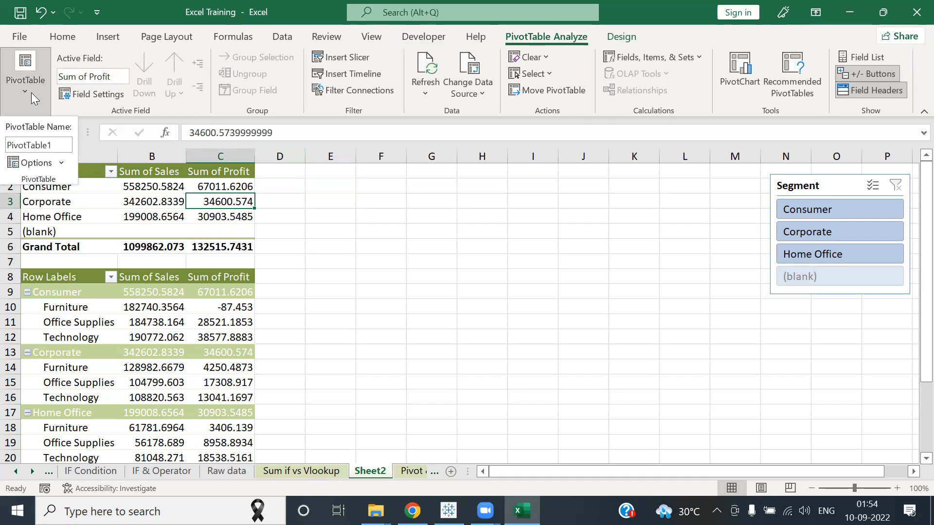
left_click(63, 162)
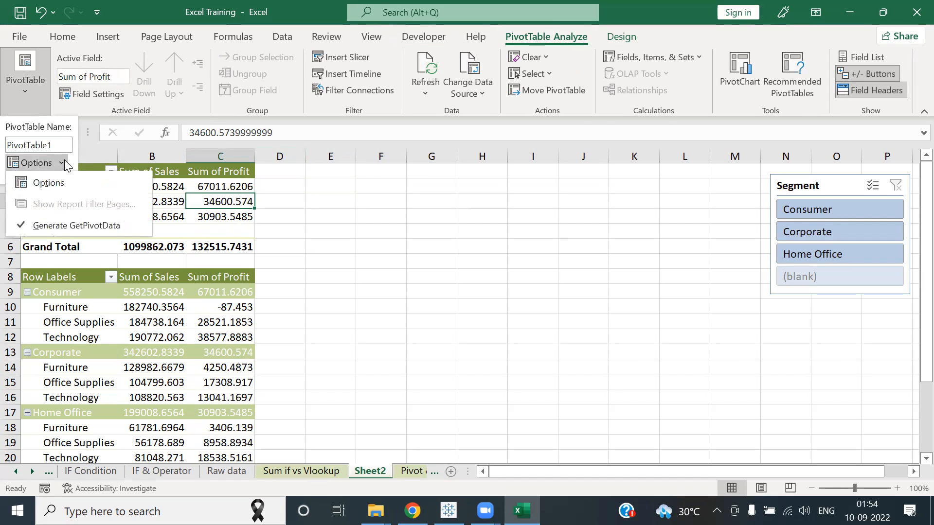
left_click(50, 225)
Step: Enter a reference to C2 in E2 with GetPivotData generation off, and undo the entry
left_click(377, 190)
left_click(343, 187)
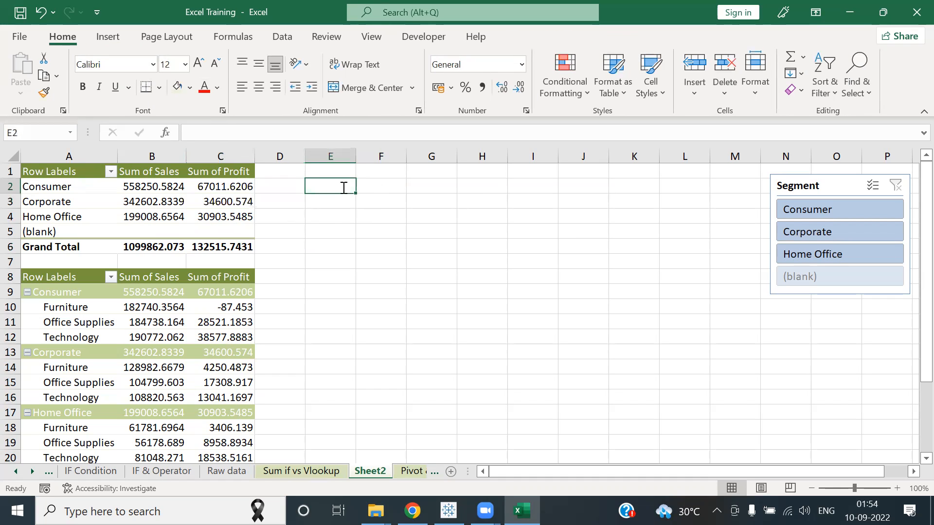
type("=")
left_click(222, 187)
key("Tab")
key("Left")
key("ctrl+z")
Step: Turn the Generate GetPivotData option back on for the upper pivot table and check its setting
left_click(234, 189)
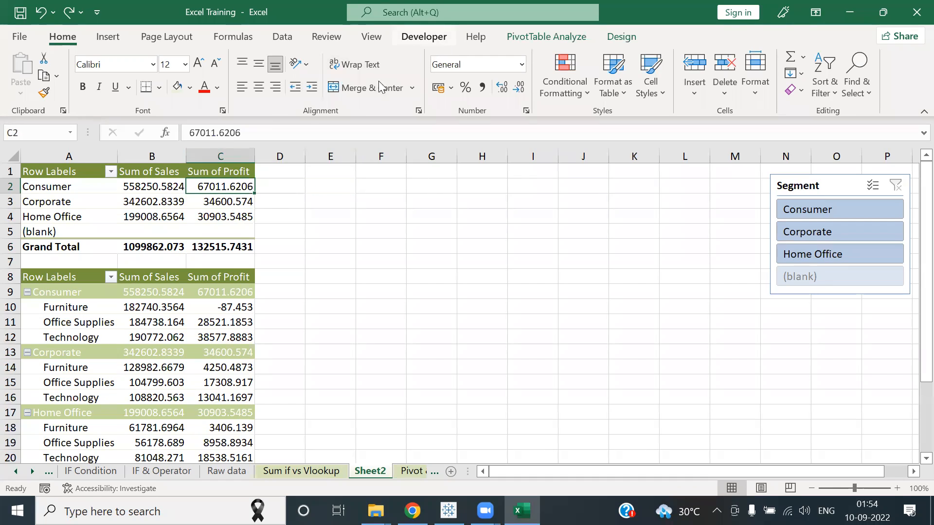
left_click(543, 39)
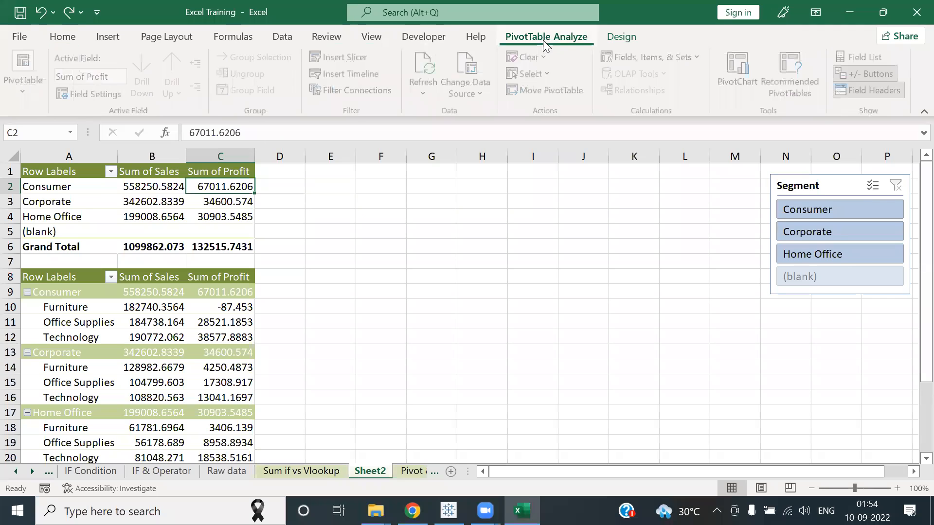
left_click(25, 85)
left_click(55, 165)
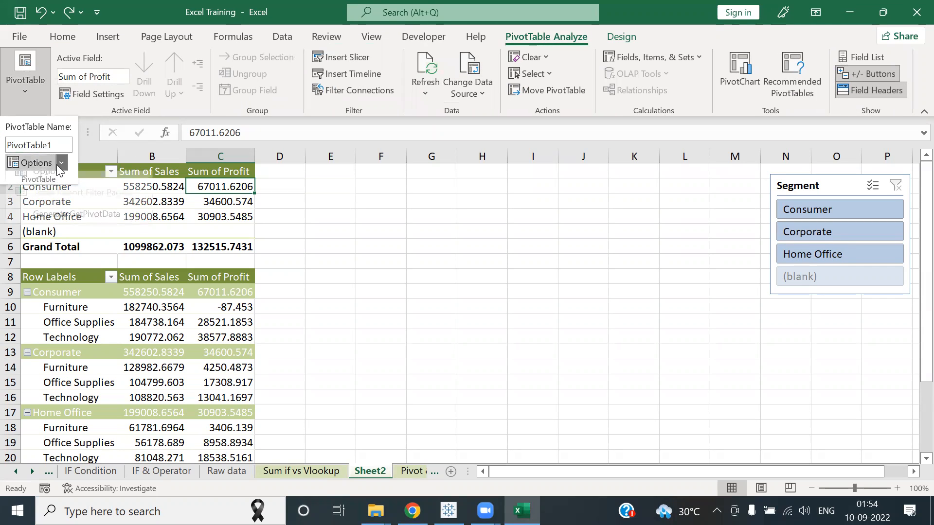
left_click(36, 227)
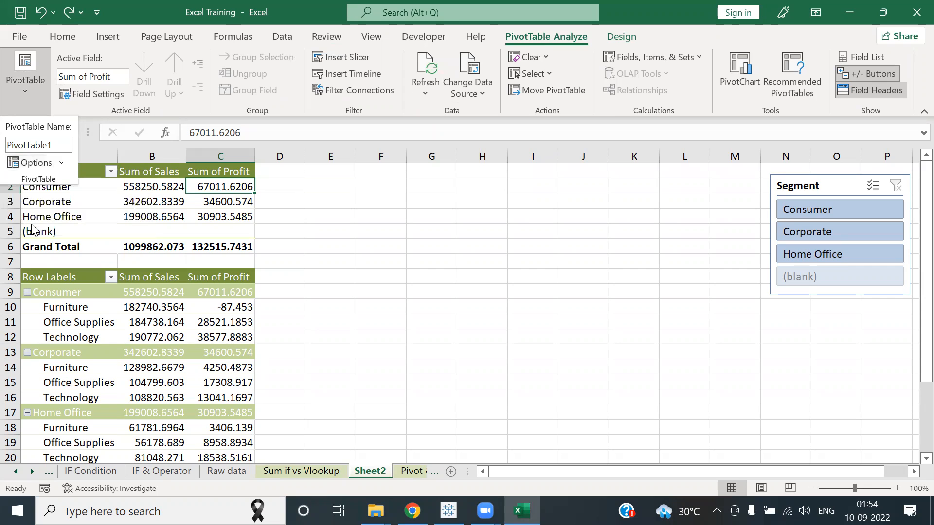
left_click(58, 163)
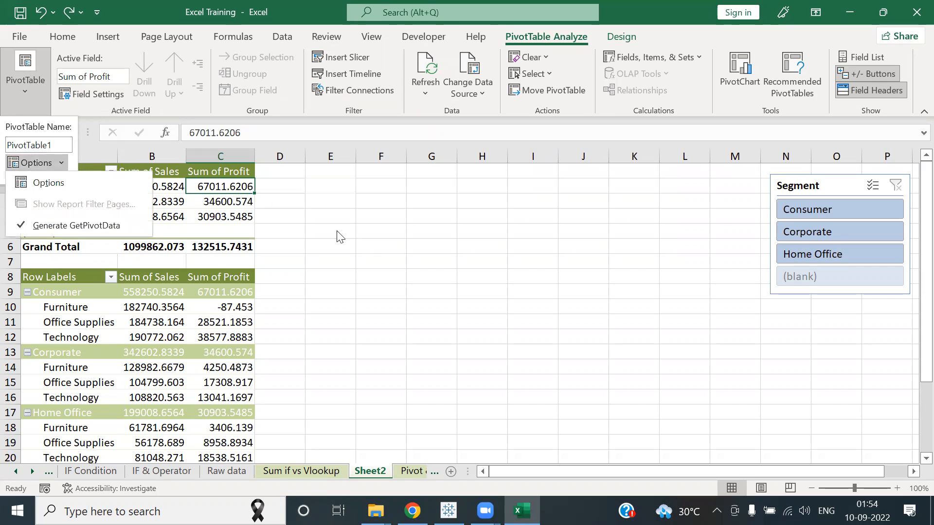
left_click(368, 241)
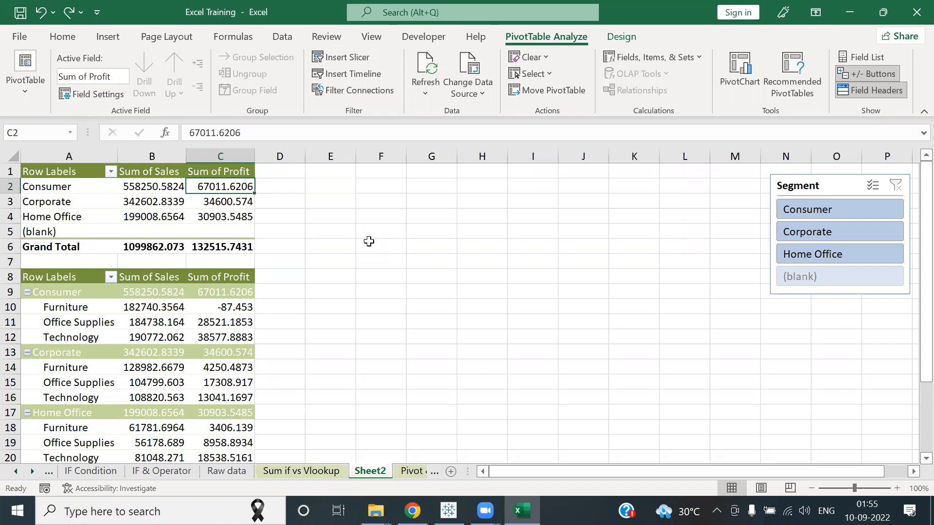
left_click(329, 237)
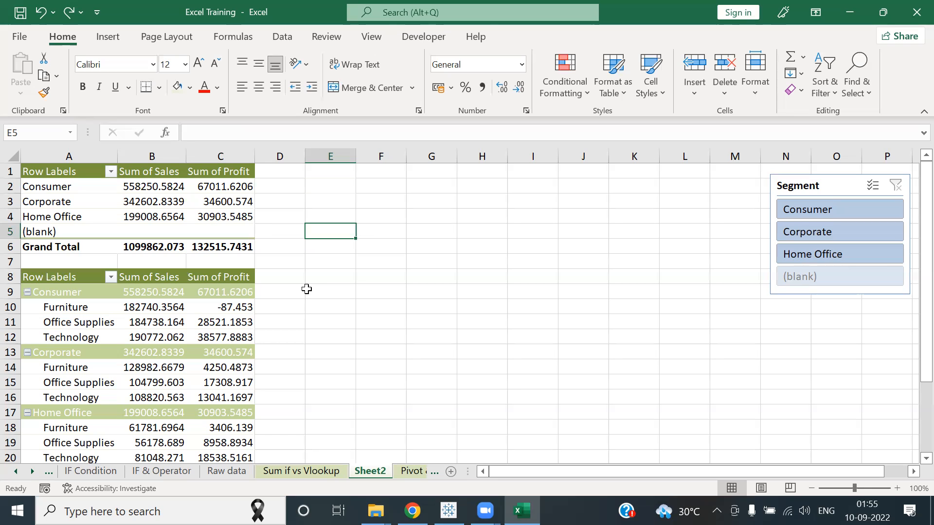
Step: Insert a calculated field named Profit% into the upper pivot table with the formula = Profit/ Sales
left_click(220, 198)
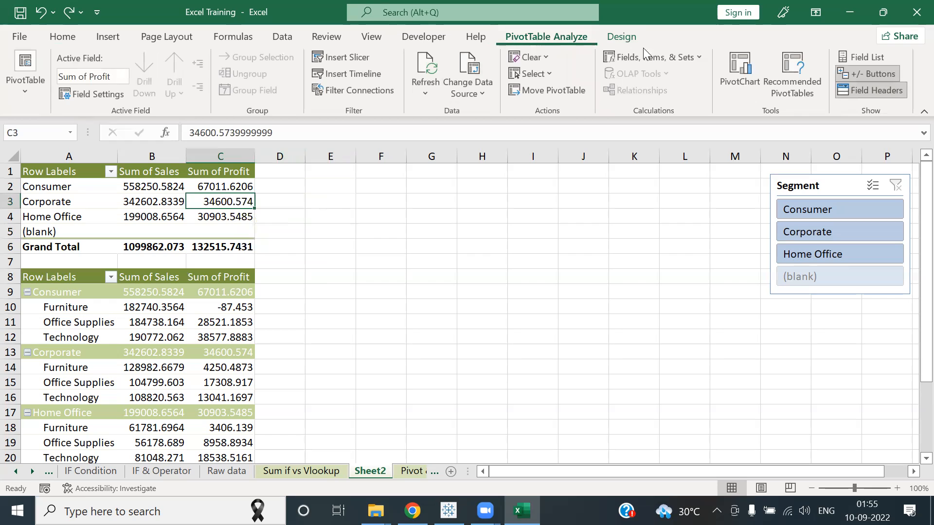
left_click(694, 59)
left_click(684, 78)
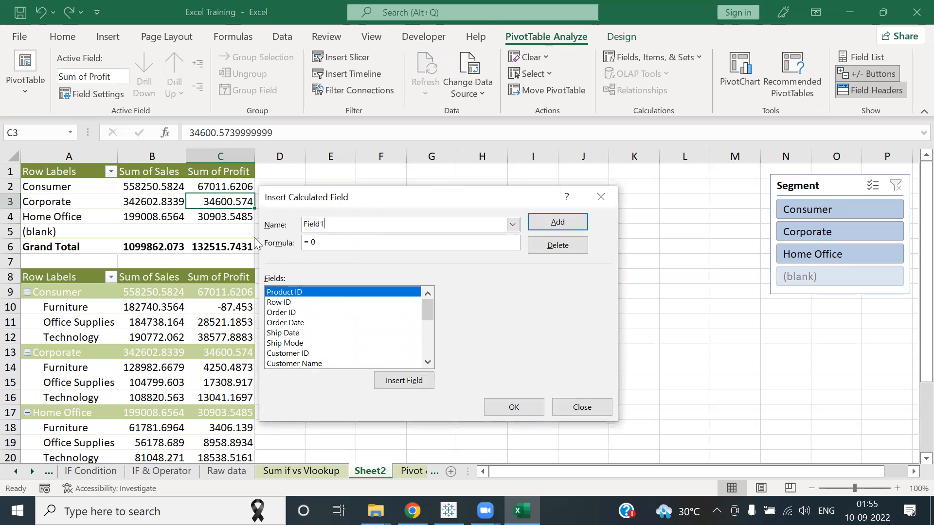
type("Profit%")
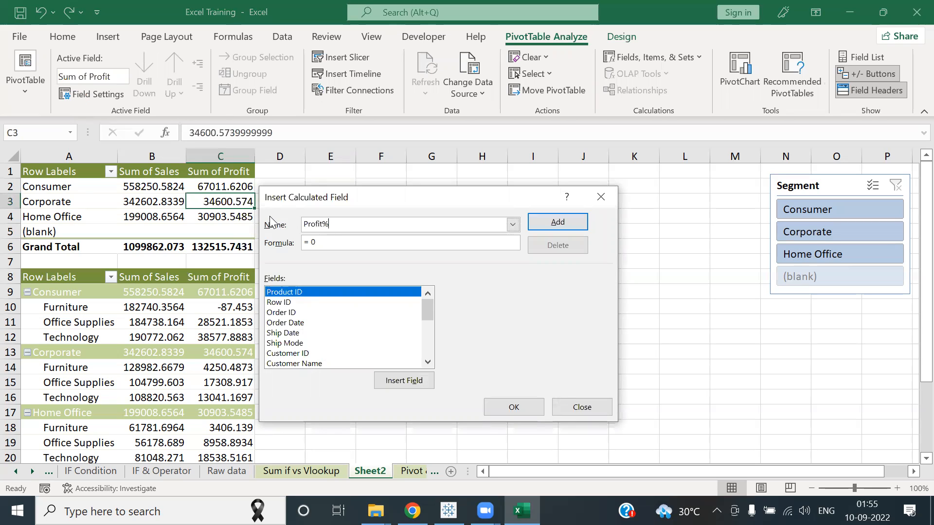
left_click(334, 244)
key("BackSpace")
left_click_drag(425, 310, 427, 350)
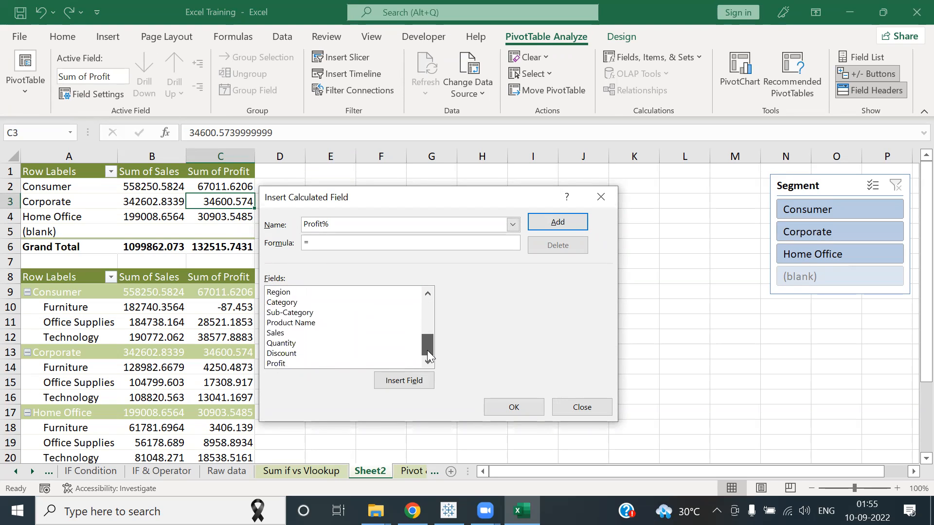
double_click(342, 364)
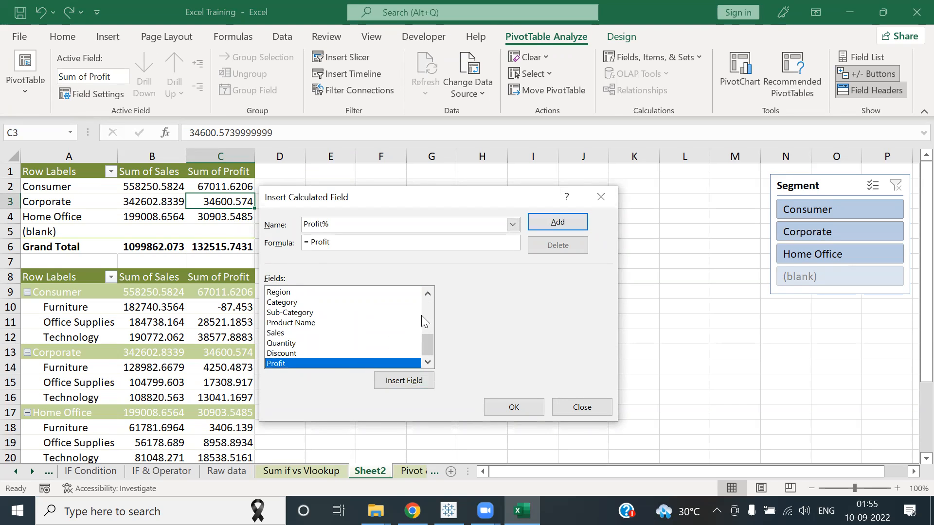
type("/")
double_click(288, 335)
left_click(502, 407)
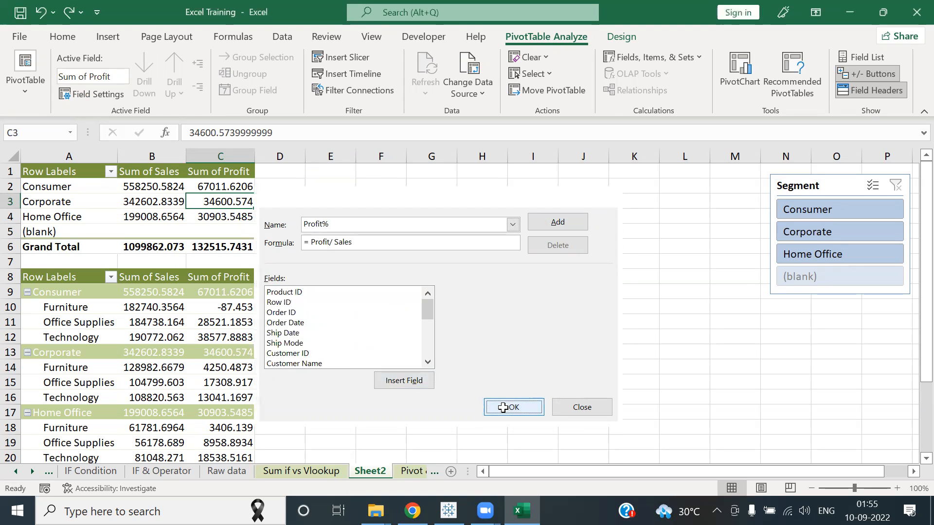
left_click(377, 366)
left_click(271, 221)
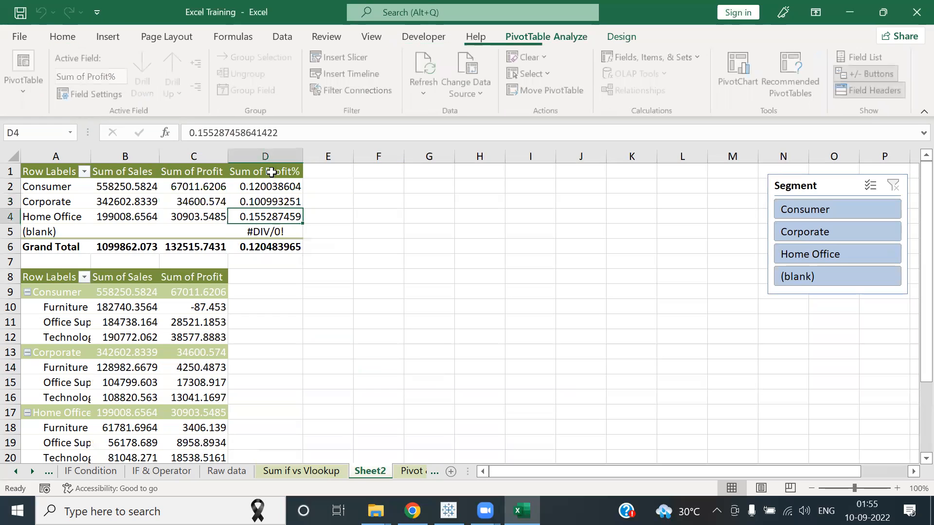
left_click(269, 201)
left_click(524, 257)
left_click(269, 201)
left_click(386, 213)
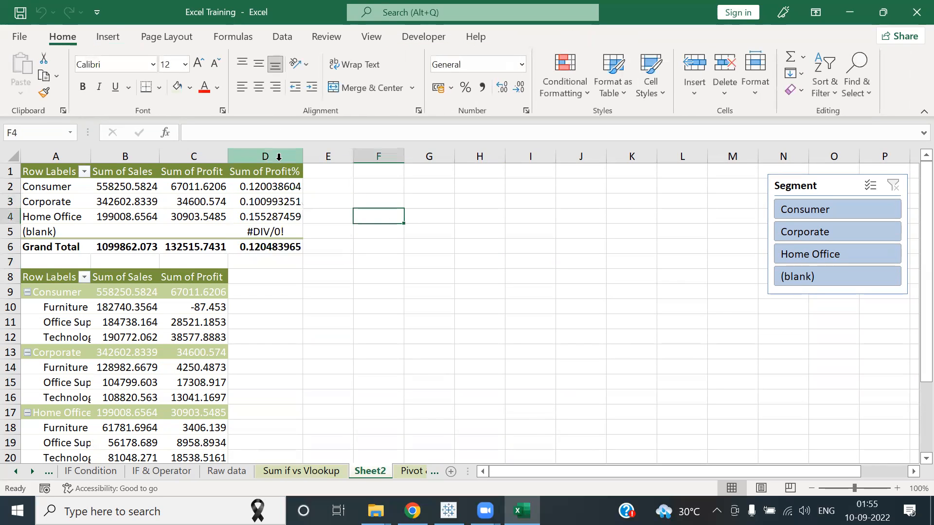
left_click(270, 201)
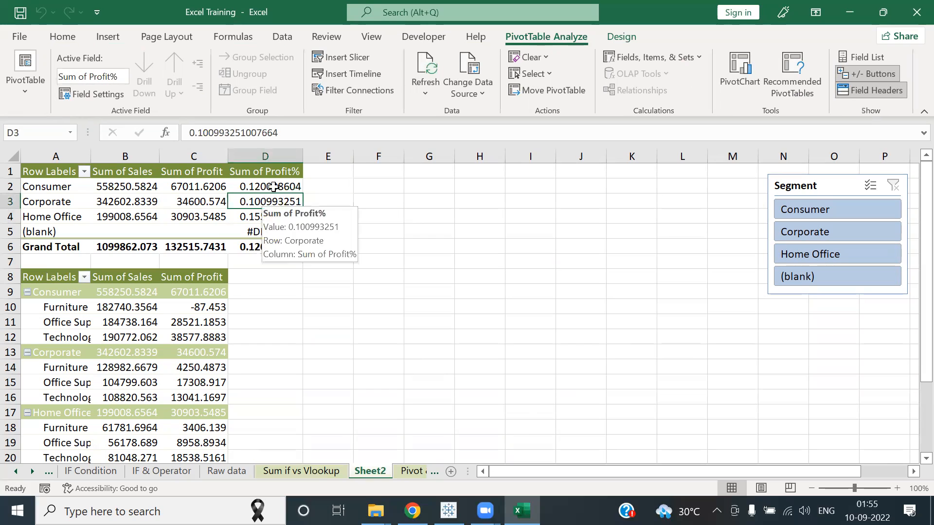
left_click(277, 152)
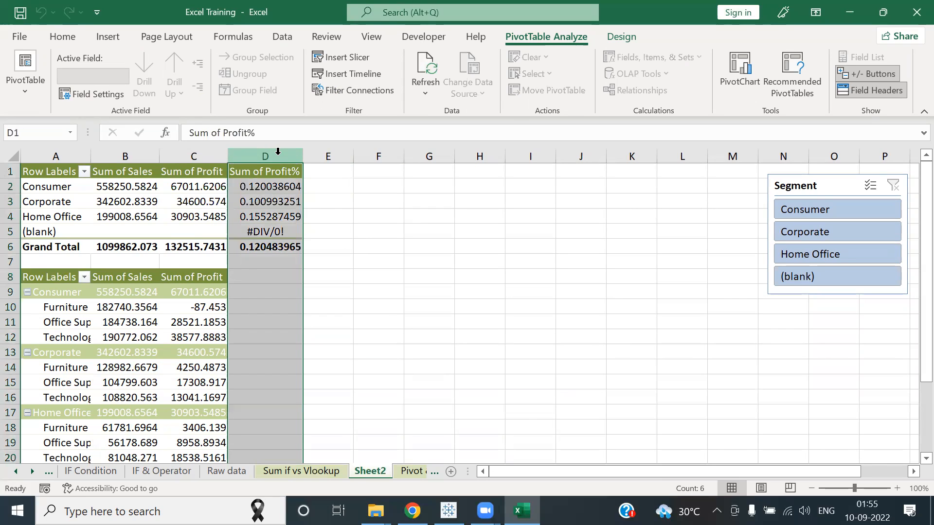
right_click(278, 152)
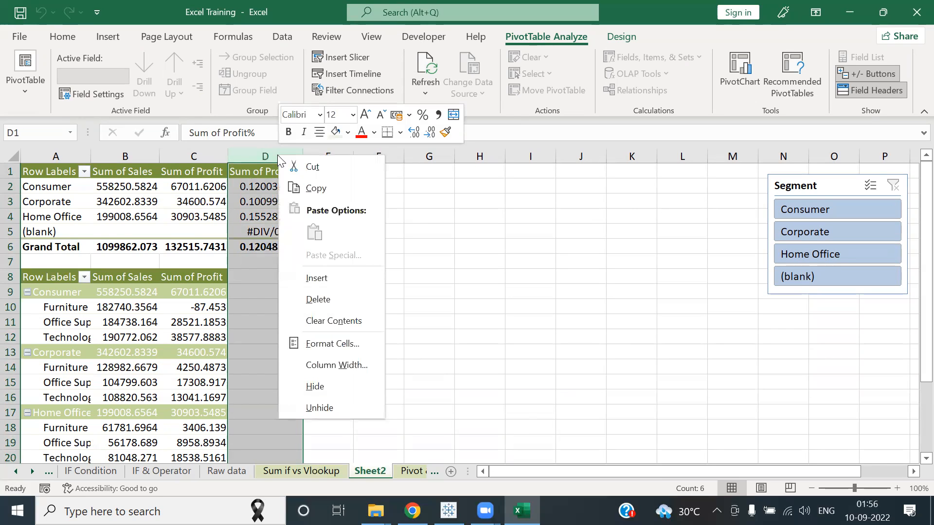
key("Escape")
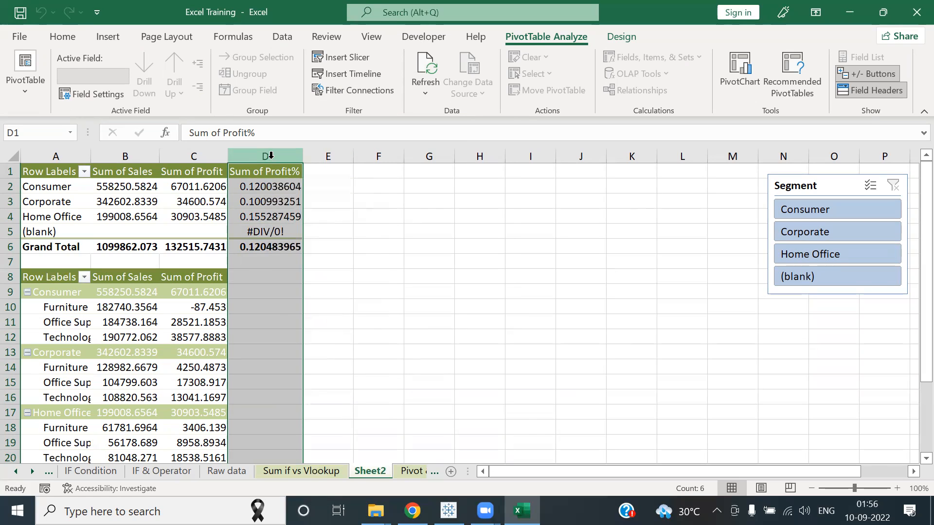
left_click(383, 202)
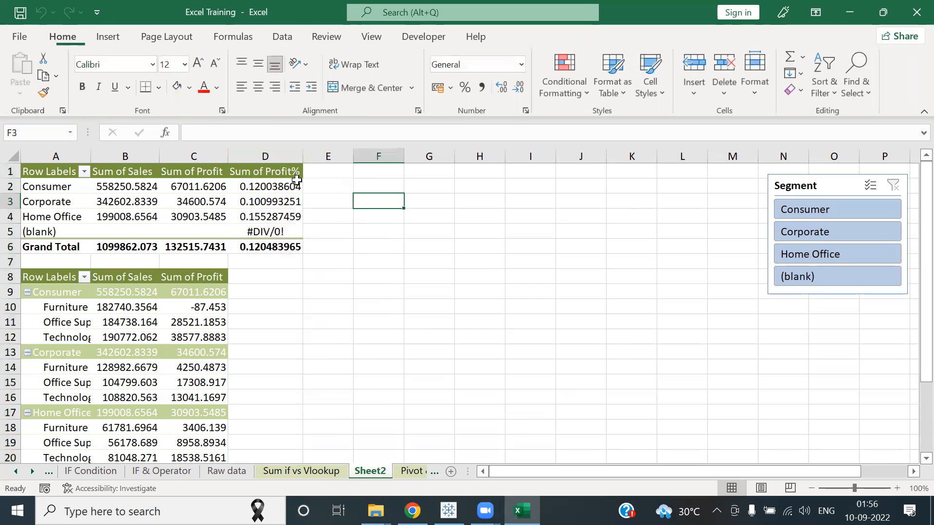
Step: Format the whole Sum of Profit% column as Percentage with the worksheet cell format, and undo the formatting
left_click(279, 156)
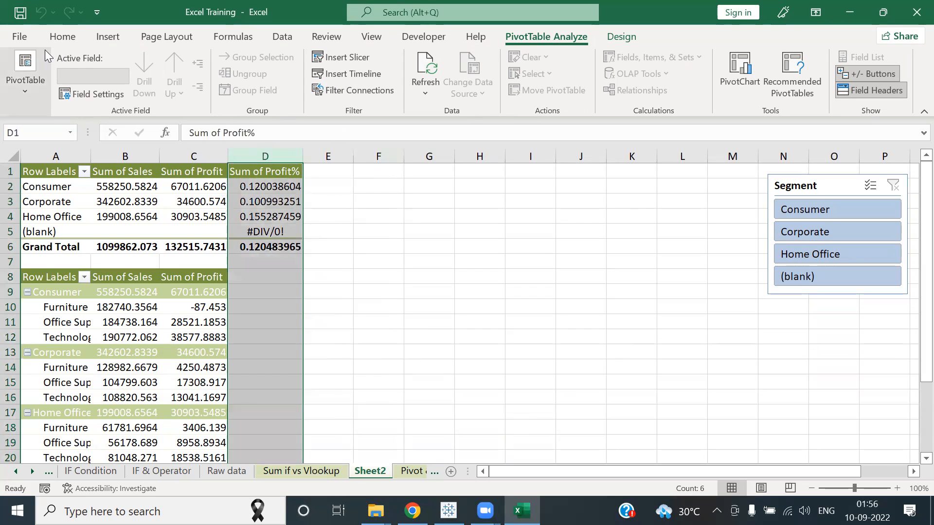
left_click(62, 37)
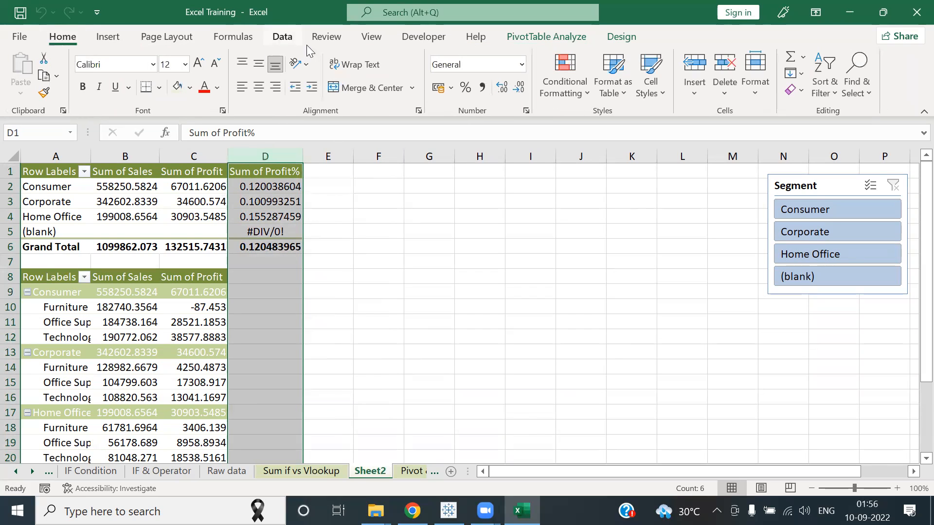
left_click(521, 64)
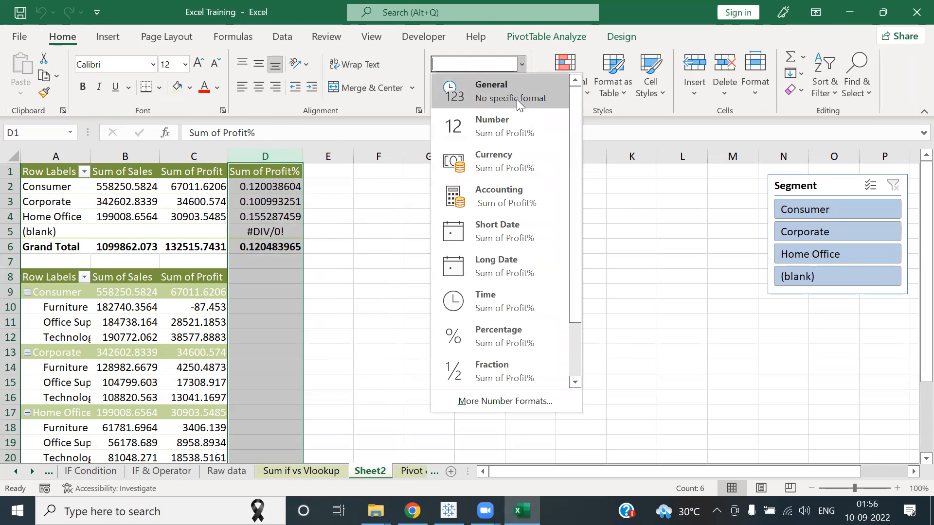
left_click(495, 331)
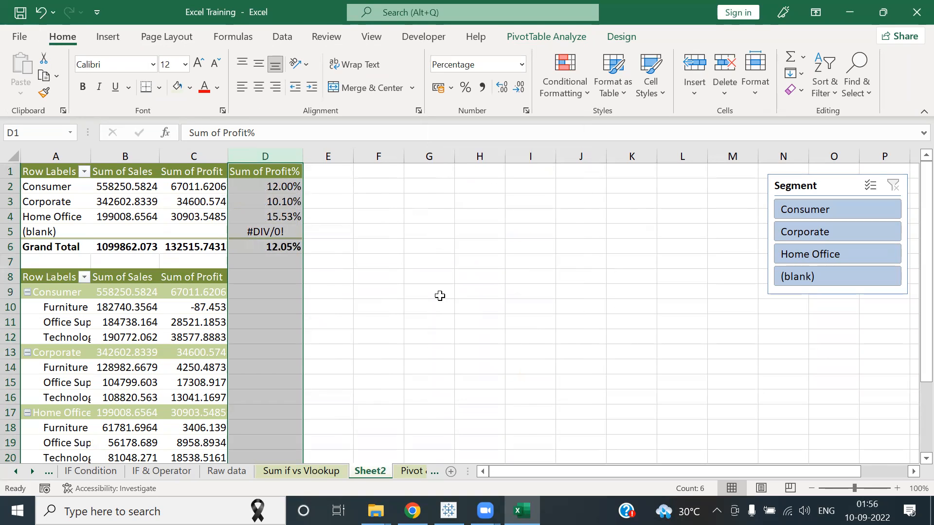
left_click(385, 230)
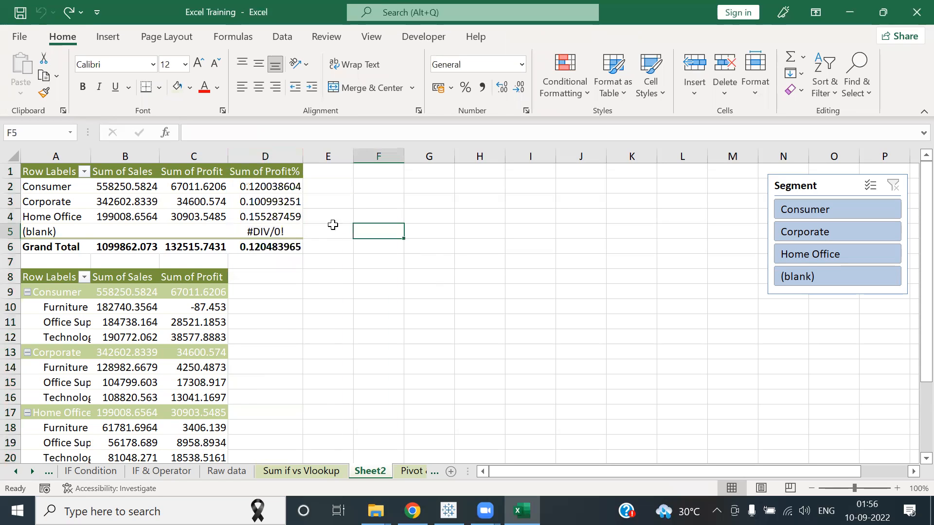
Step: Set the Profit% value field's own number format in the upper pivot table to Percentage with 0 decimal places
right_click(275, 202)
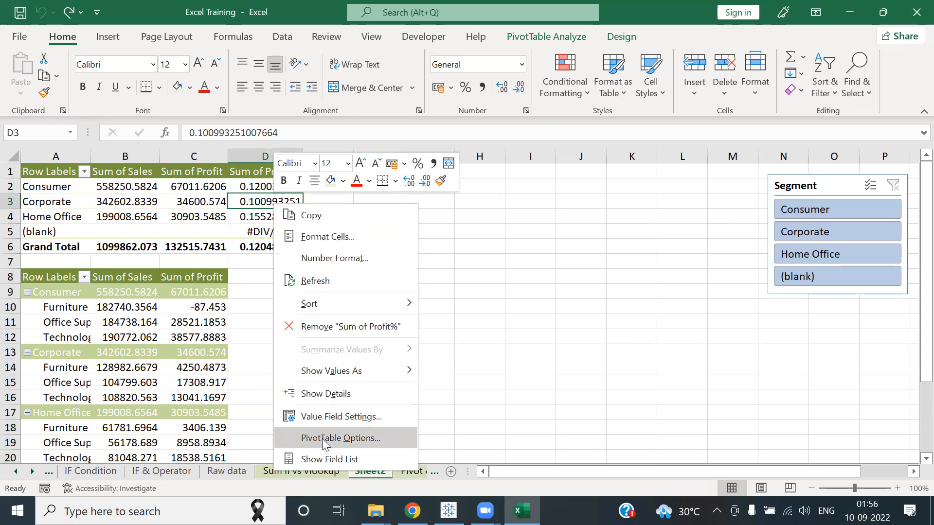
left_click(328, 415)
left_click_drag(308, 265, 399, 174)
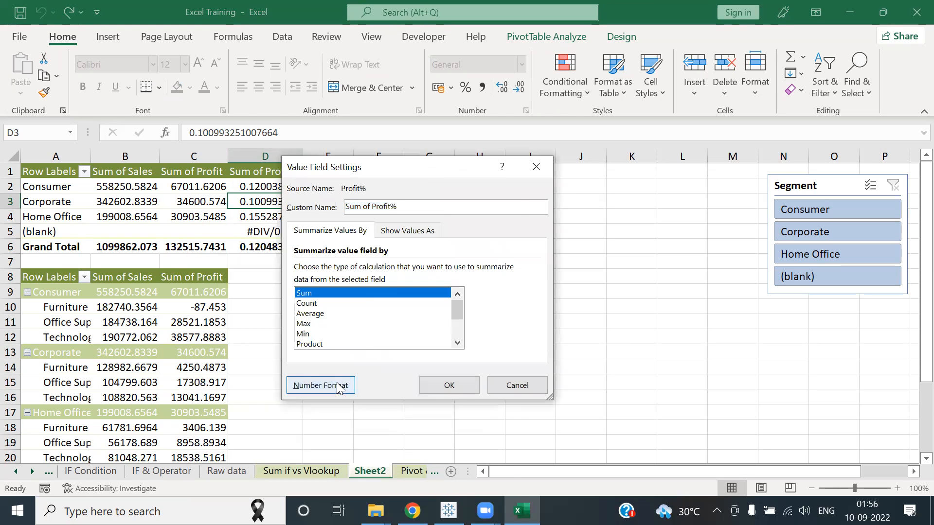
left_click(338, 385)
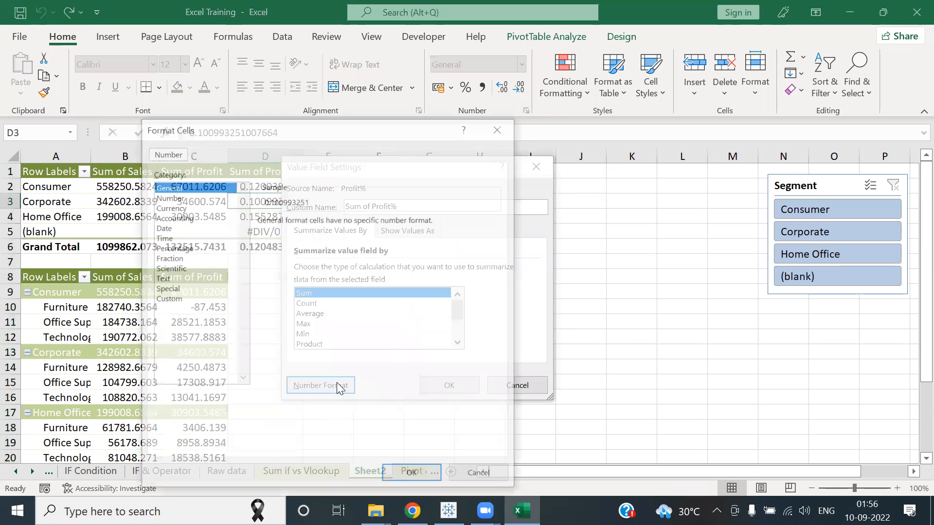
left_click(184, 249)
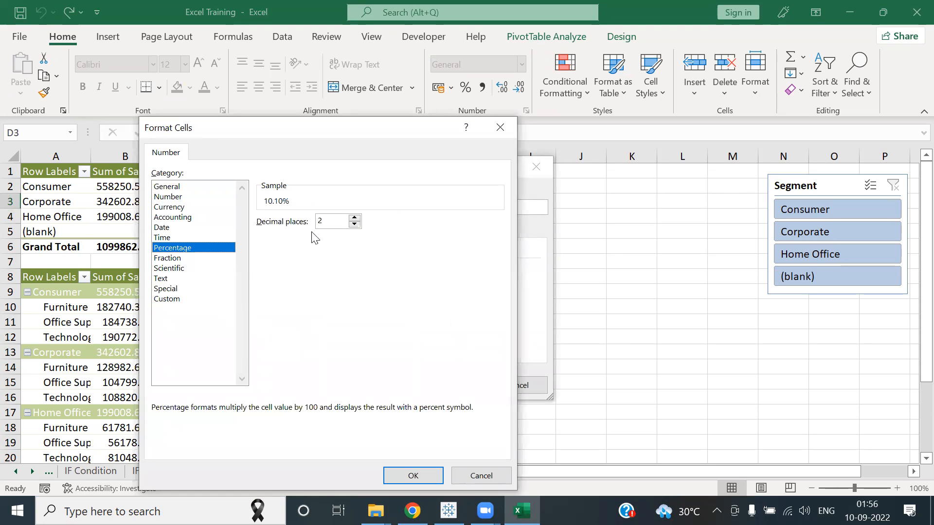
left_click(355, 225)
left_click(354, 225)
left_click(437, 479)
left_click(447, 385)
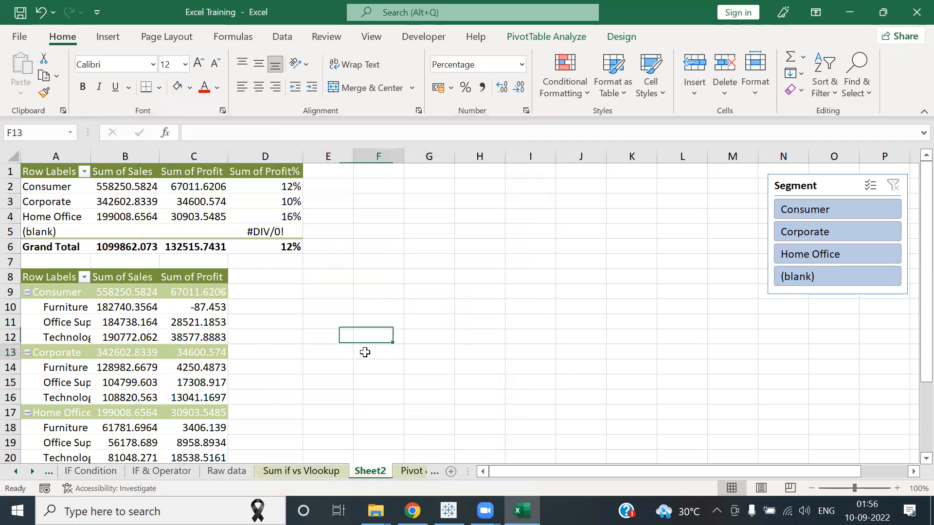
Step: Examine the Profit% value field's summarizing, show-values and number format settings
left_click(275, 151)
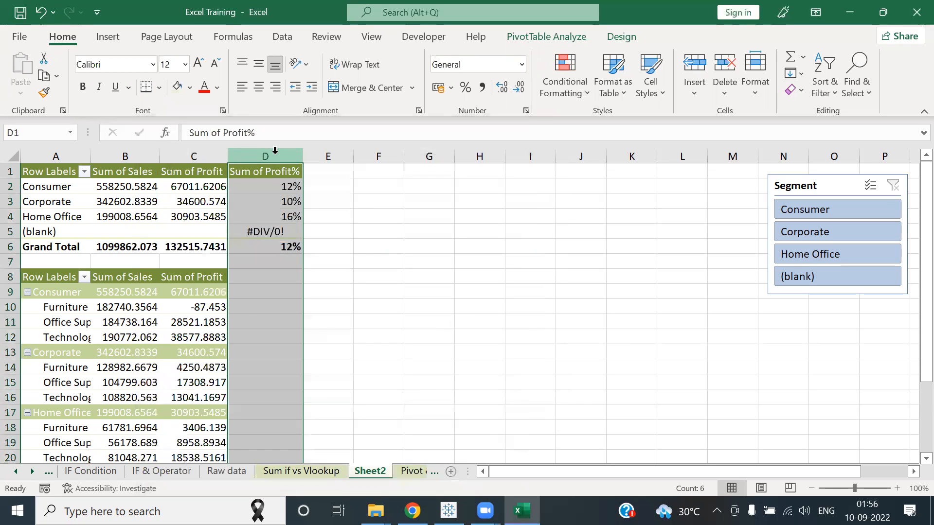
left_click(365, 188)
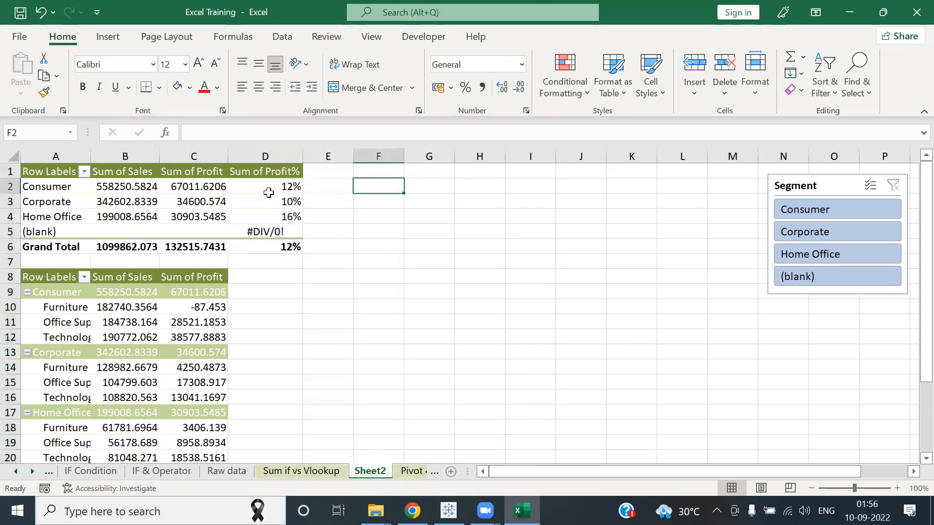
right_click(266, 196)
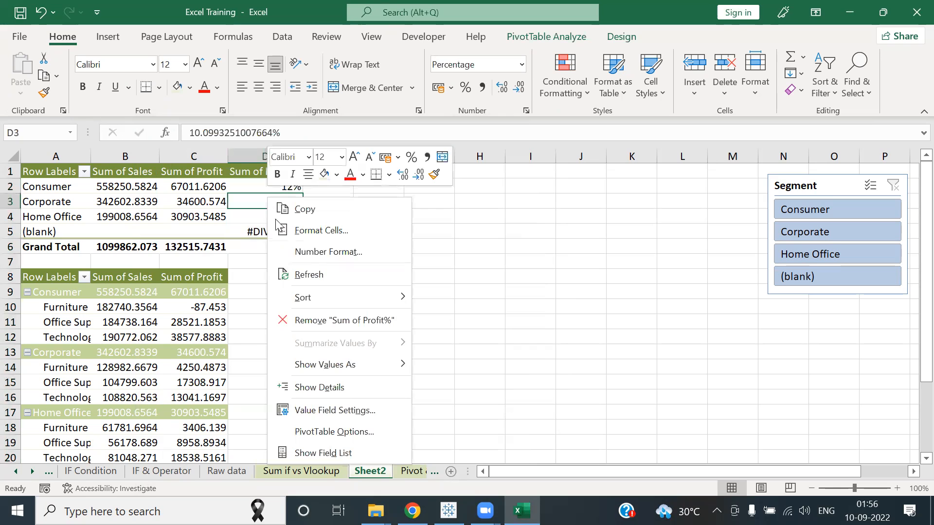
left_click(305, 410)
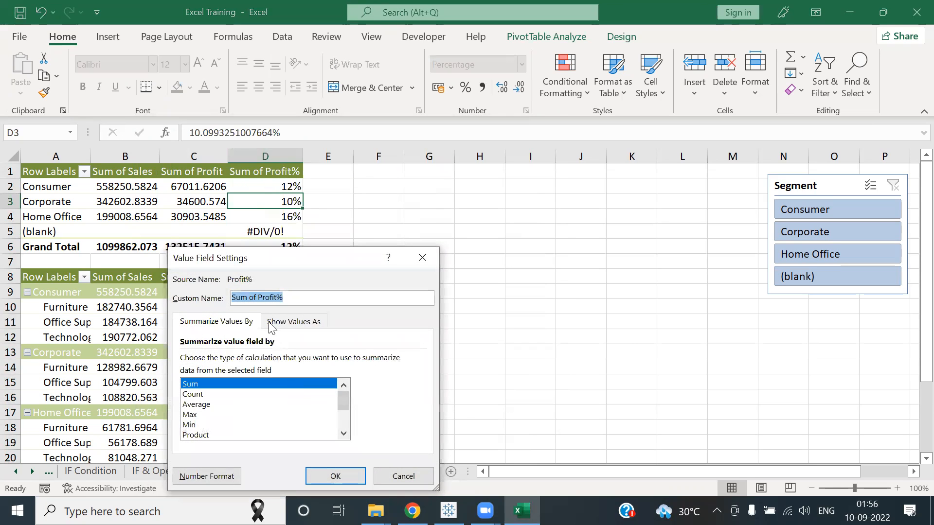
left_click(299, 323)
left_click(232, 326)
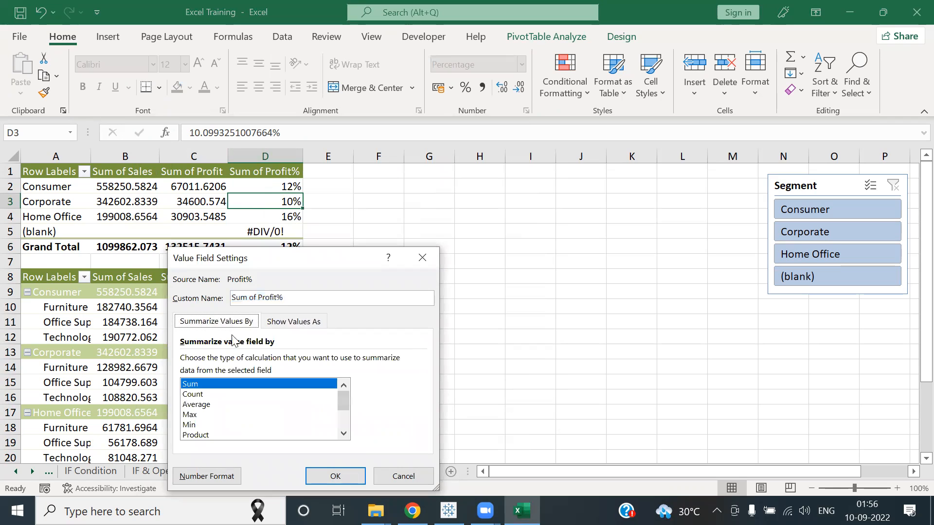
left_click(221, 477)
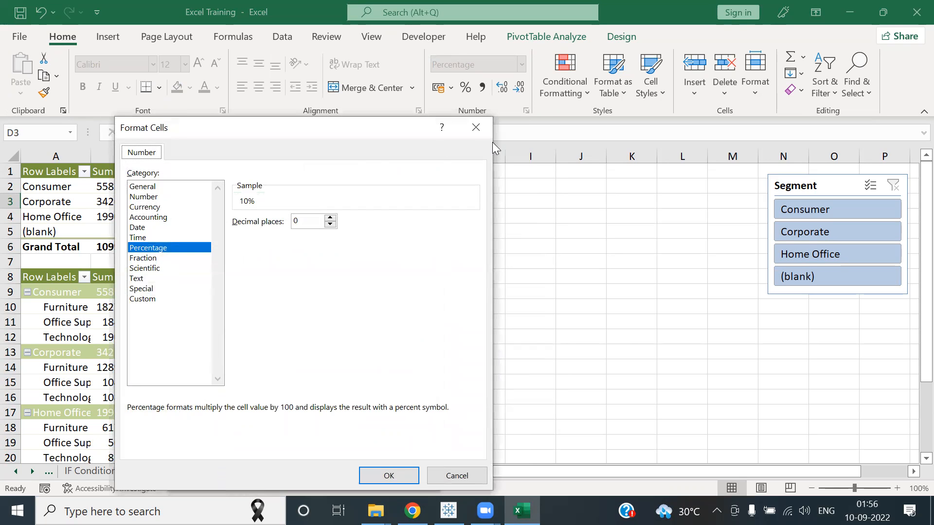
left_click(475, 128)
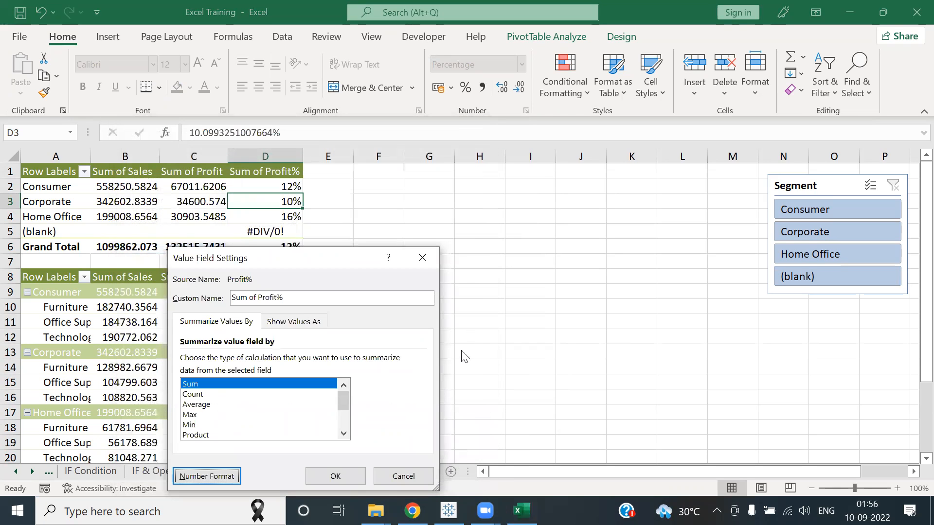
left_click(397, 476)
left_click(425, 322)
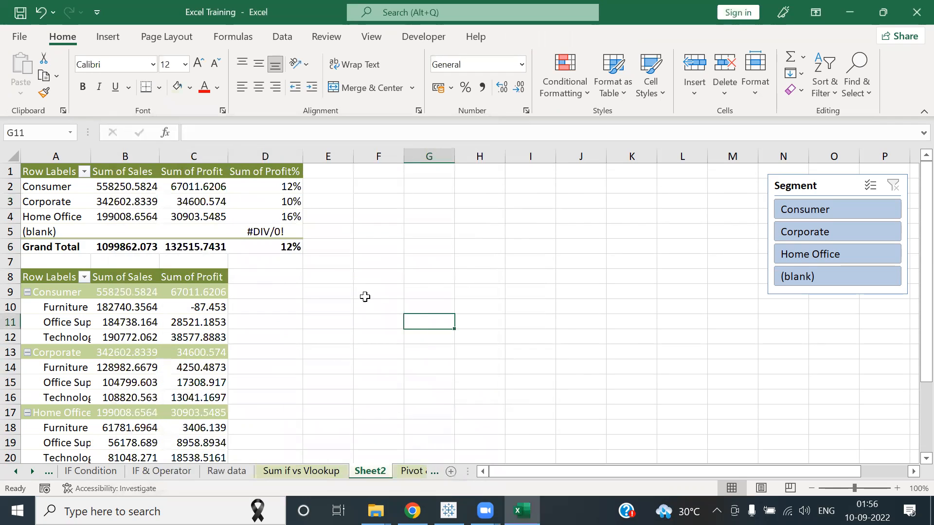
Step: Open the Excel Training sheet and review the Microsoft Excel Advance topics from Pivot Slicers through Lookup Functions and Creating Charts
left_click(259, 188)
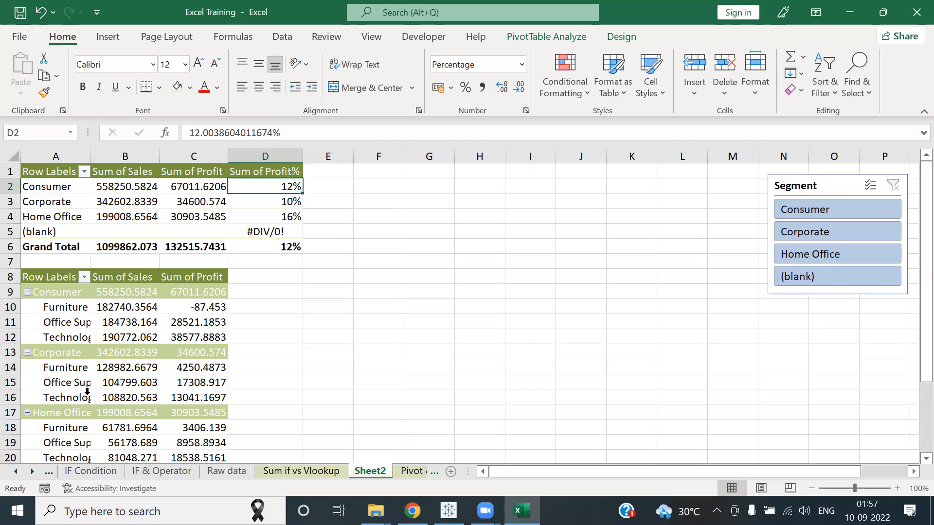
left_click(18, 471)
left_click(20, 471)
left_click(20, 471)
left_click(20, 471)
left_click(95, 471)
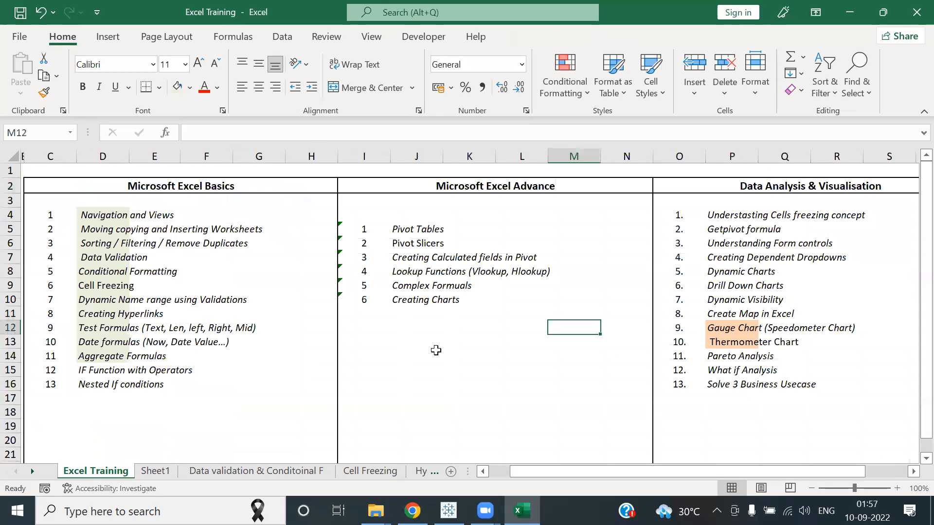
left_click(403, 244)
left_click(400, 261)
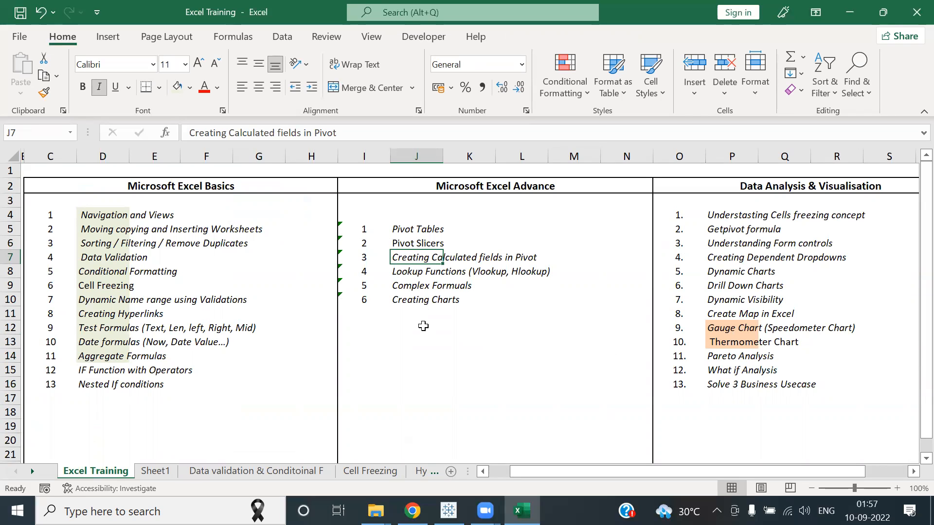
left_click(460, 304)
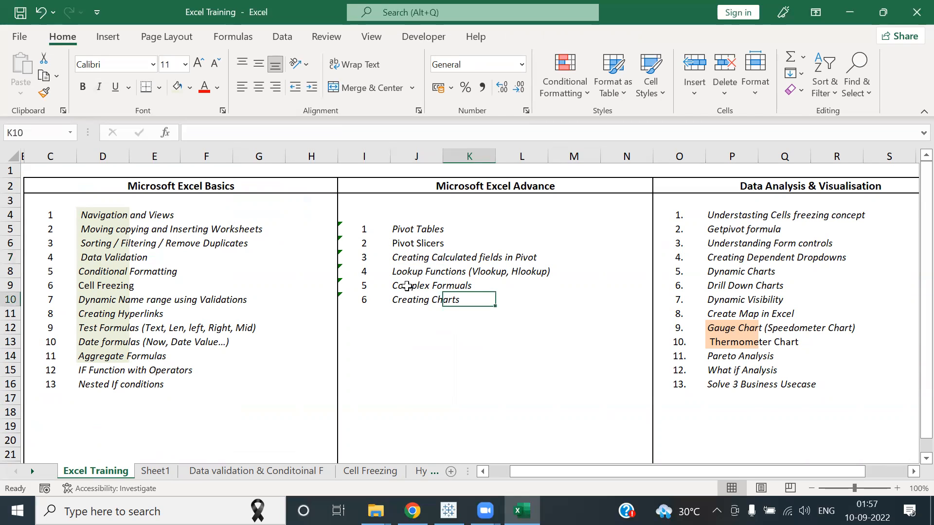
left_click(397, 272)
scroll(423, 329, "down", 1)
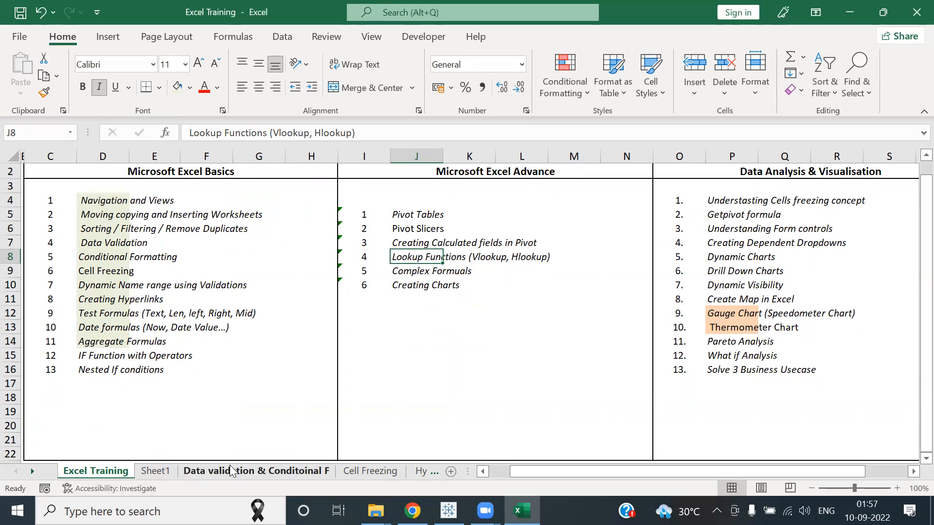
Step: Look through the Cell Freezing and Useful Formulas sheets, and open the Sum if vs Vlookup sheet
left_click(347, 471)
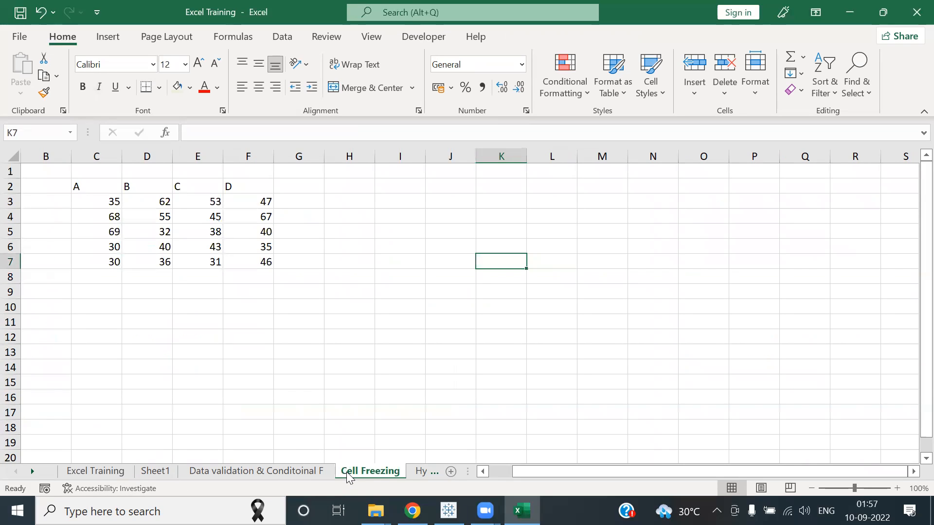
left_click(409, 471)
left_click(390, 470)
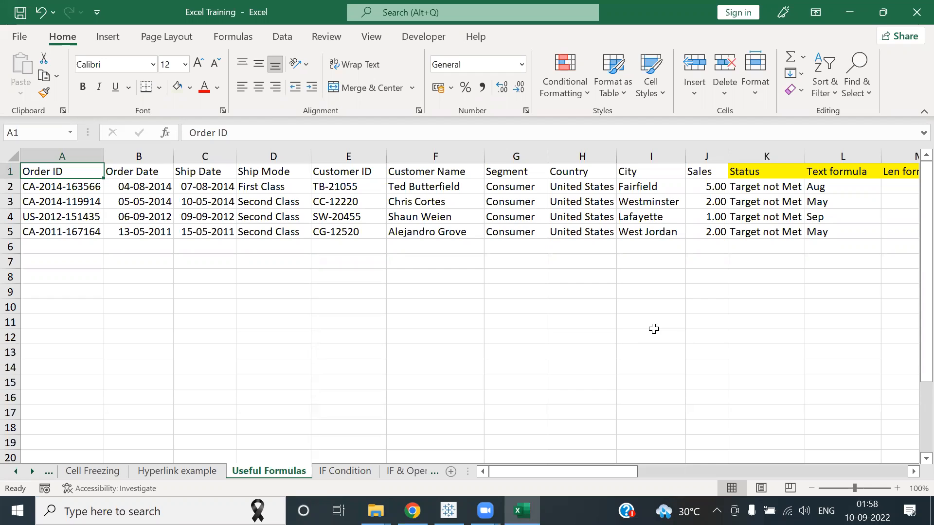
left_click(165, 457)
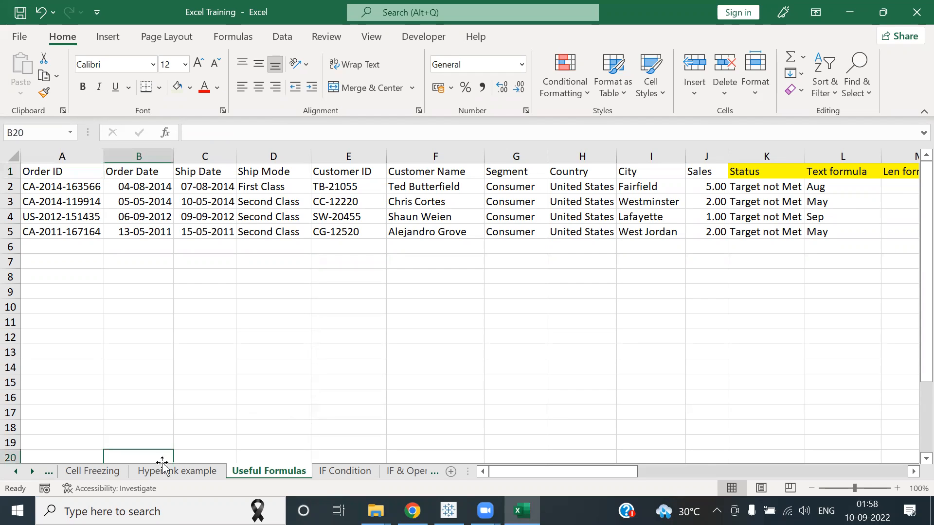
left_click(33, 471)
left_click(33, 470)
left_click(33, 470)
left_click(33, 471)
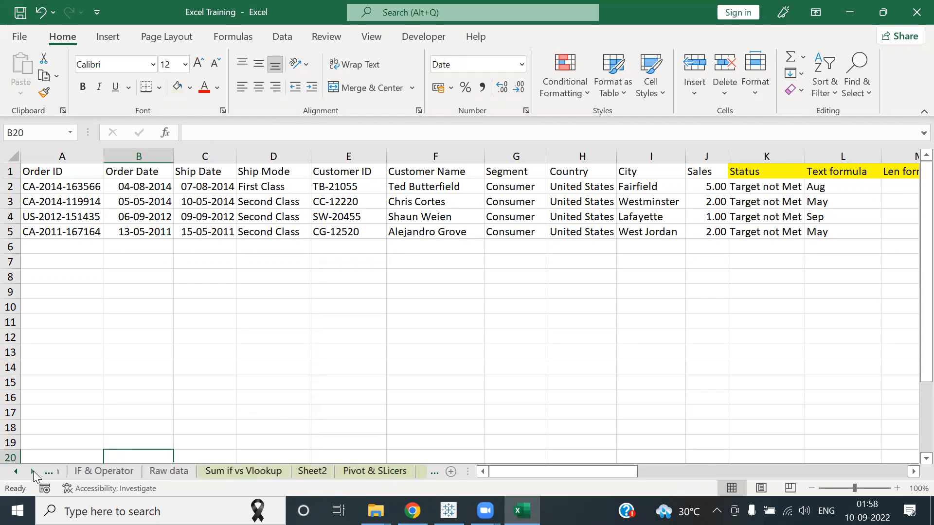
left_click(245, 471)
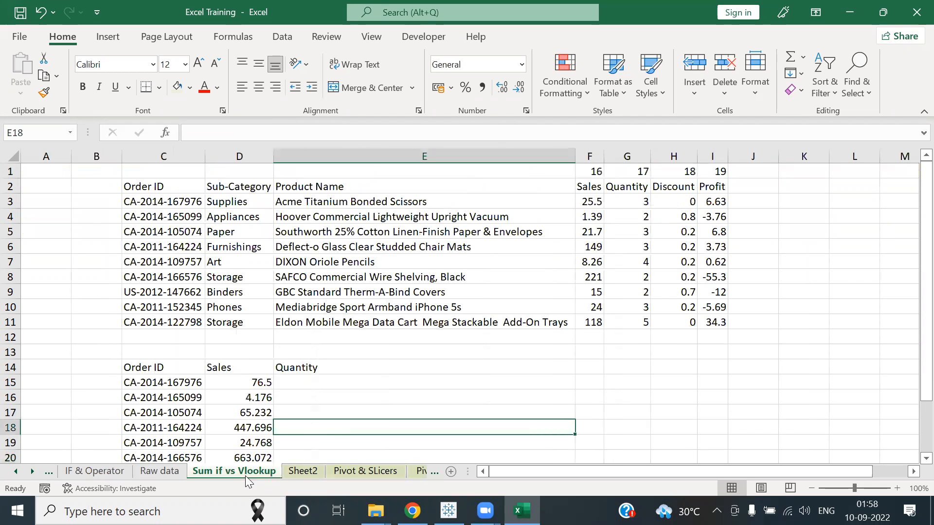
Step: Browse the following pivot sheets up to Pivot Calculated field and go back through the workbook to the IF Condition sheet
key("ctrl+Page_Down")
key("ctrl+Page_Down")
key("ctrl+Page_Down")
key("ctrl+Page_Down")
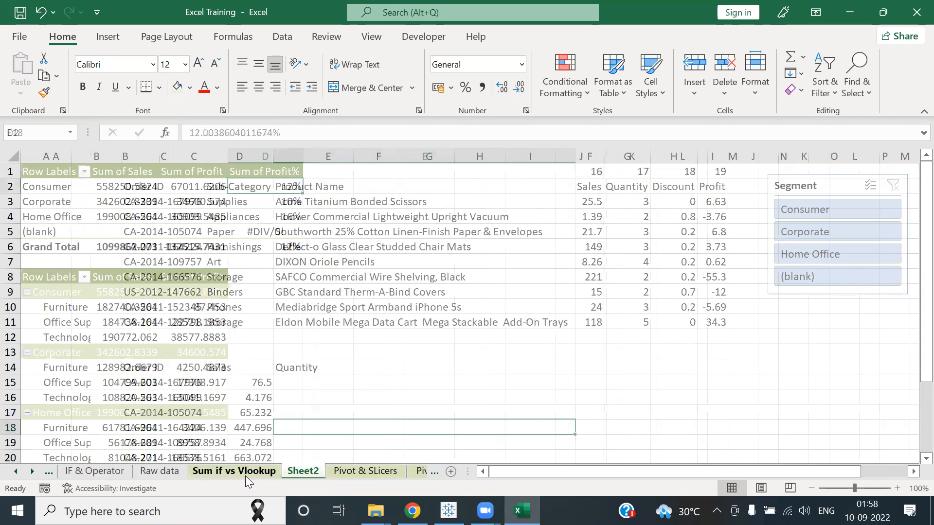
key("ctrl+Page_Up")
key("ctrl+Page_Up")
key("ctrl+Page_Up")
key("ctrl+Page_Up")
key("ctrl+Page_Up")
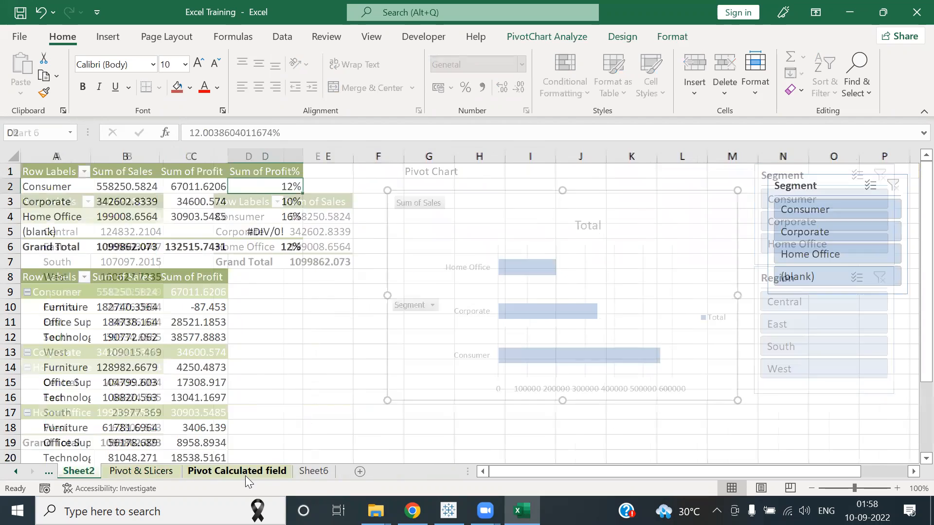
key("ctrl+Page_Up")
key("ctrl+Page_Up")
key("ctrl+Page_Up")
key("ctrl+Page_Up")
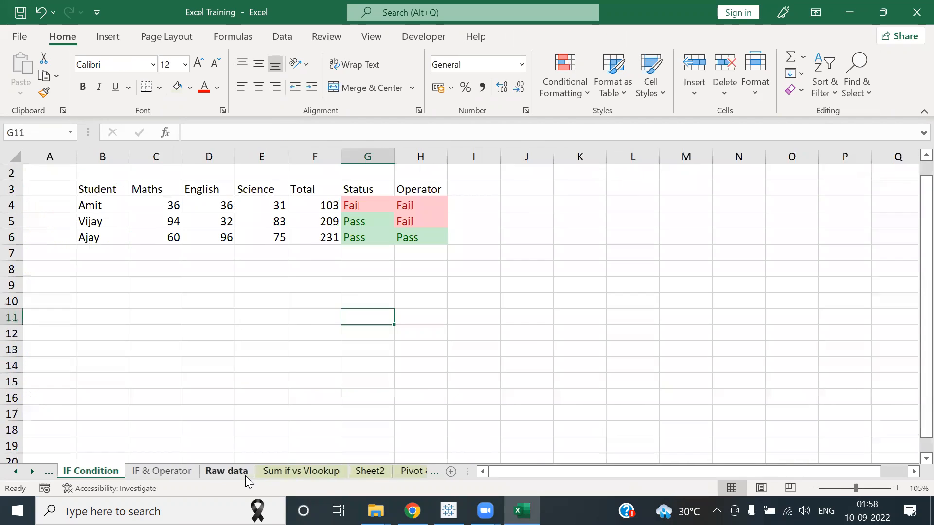
Step: Go forward through the workbook's sheets from IF Condition to the Pivot Calculated field sheet
key("ctrl+Page_Down")
key("ctrl+Page_Down")
key("ctrl+Page_Down")
key("ctrl+Page_Down")
key("ctrl+Page_Down")
key("ctrl+Page_Down")
key("ctrl+Page_Down")
key("ctrl+Page_Down")
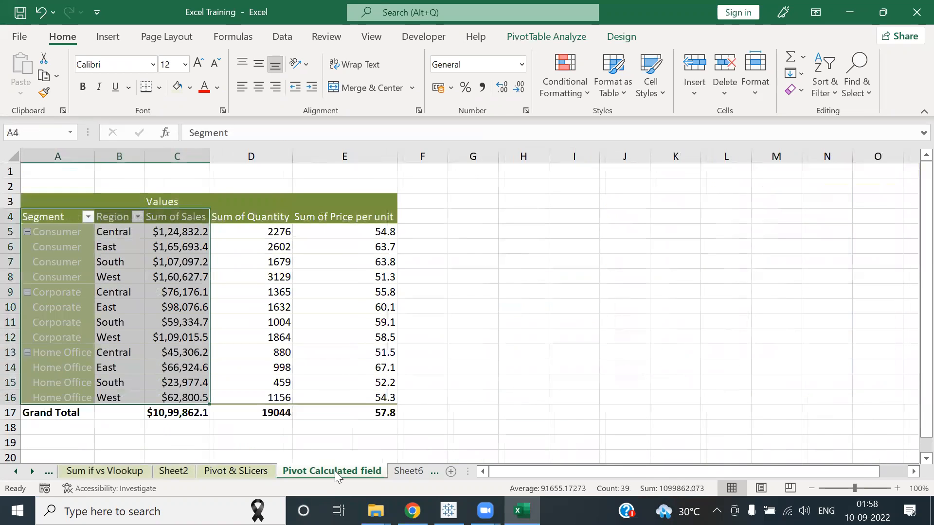
Step: Unhide the Vlookup sheet
right_click(334, 471)
left_click(367, 441)
key("Down")
key("Down")
key("Down")
key("Down")
key("Down")
key("Down")
key("Down")
key("Down")
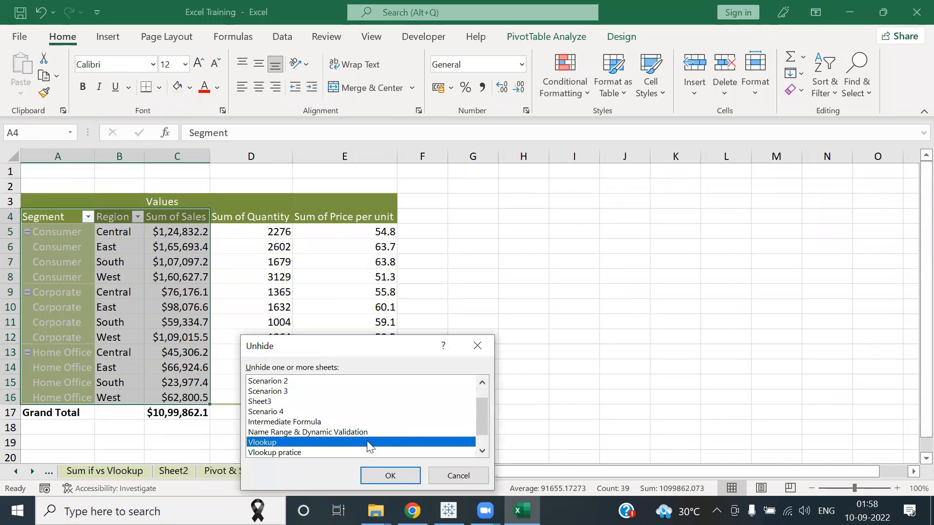
key("Return")
Step: Clear the existing lookup formulas from B2:G17 on the Vlookup sheet, keeping the headers and Product IDs
key("Up")
key("Right")
key("Left")
key("Down")
key("Right")
key("Left")
key("Right")
key("ctrl+shift+End")
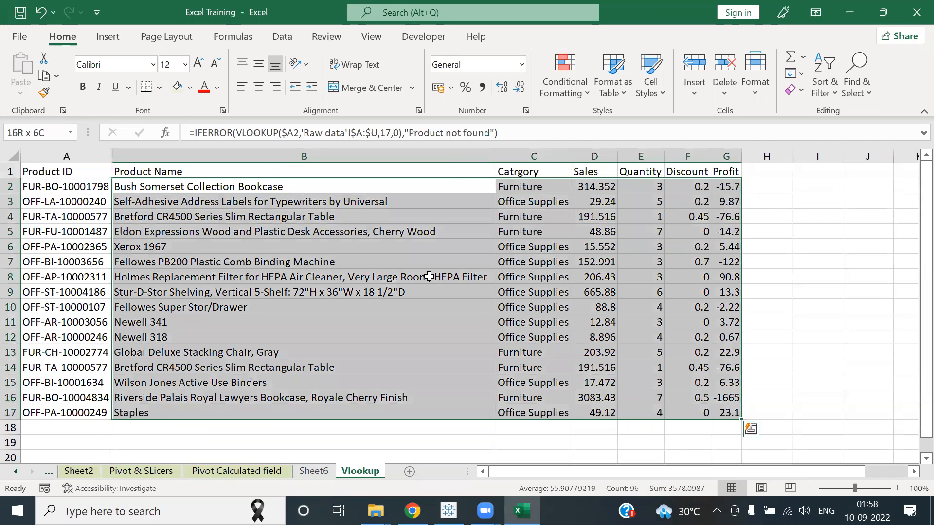
key("Delete")
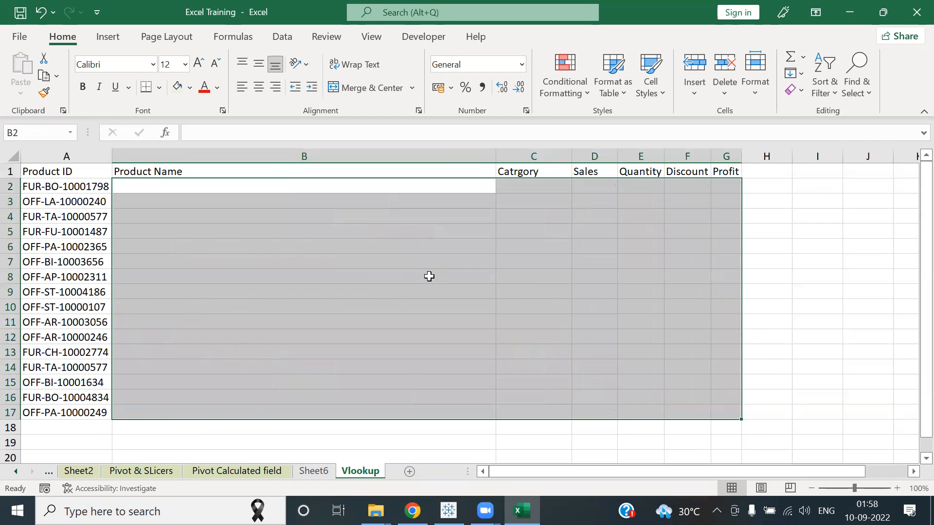
key("Right")
key("Left")
key("Left")
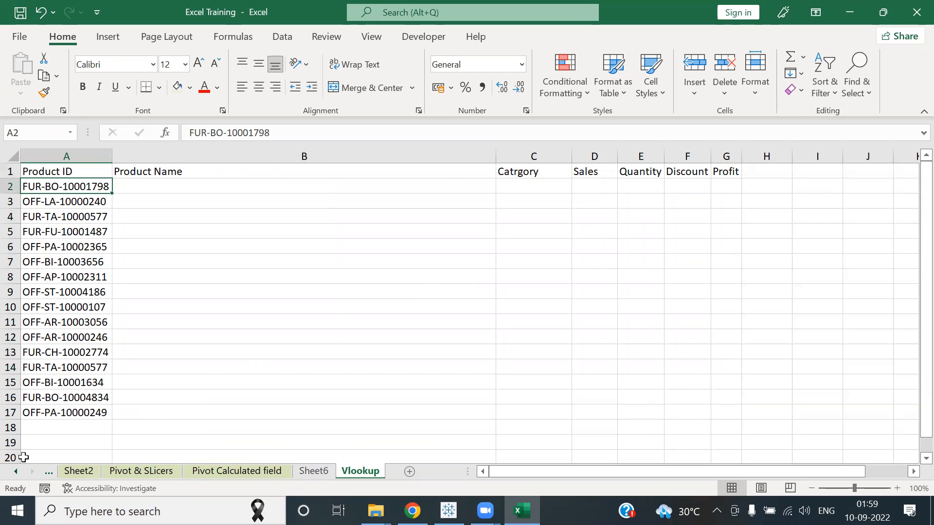
Step: Look at the source columns on the Raw data sheet and return to the Vlookup sheet
left_click(15, 473)
left_click(14, 474)
left_click(14, 474)
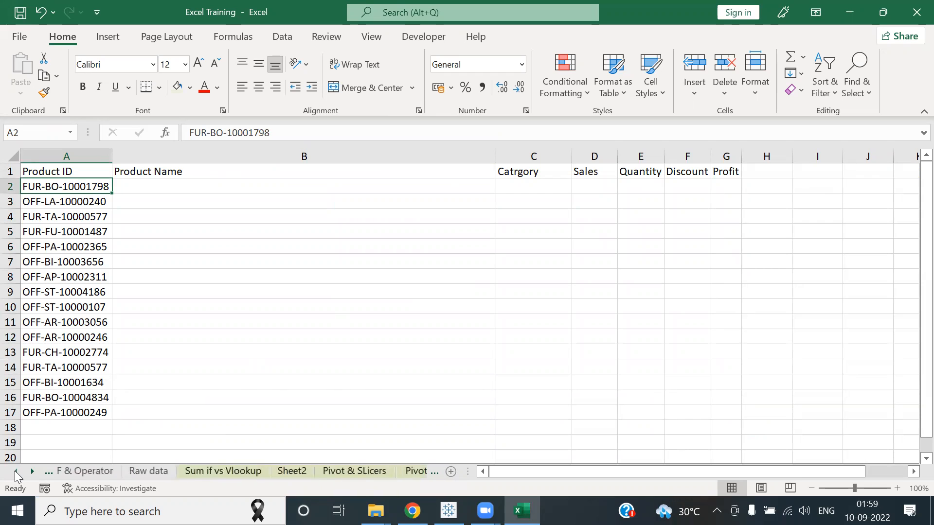
left_click(151, 474)
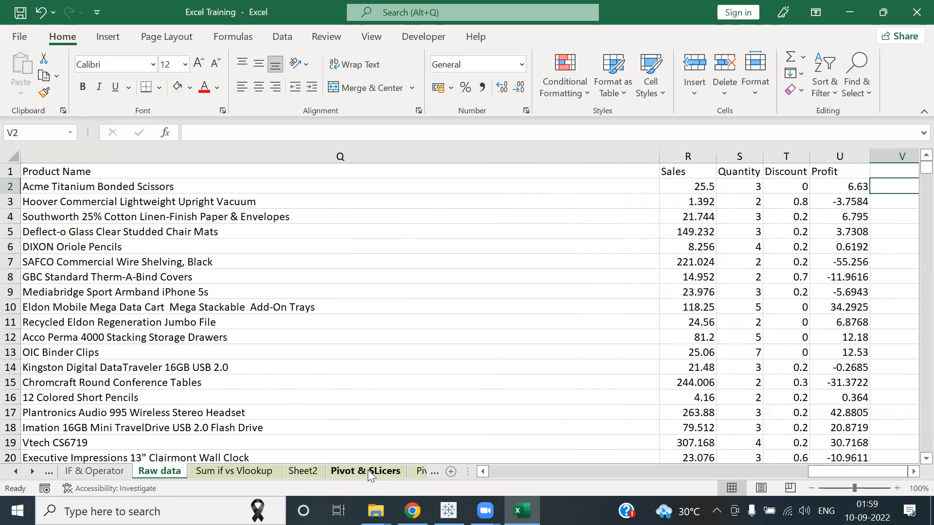
left_click(32, 471)
left_click(32, 470)
left_click(32, 470)
left_click(322, 478)
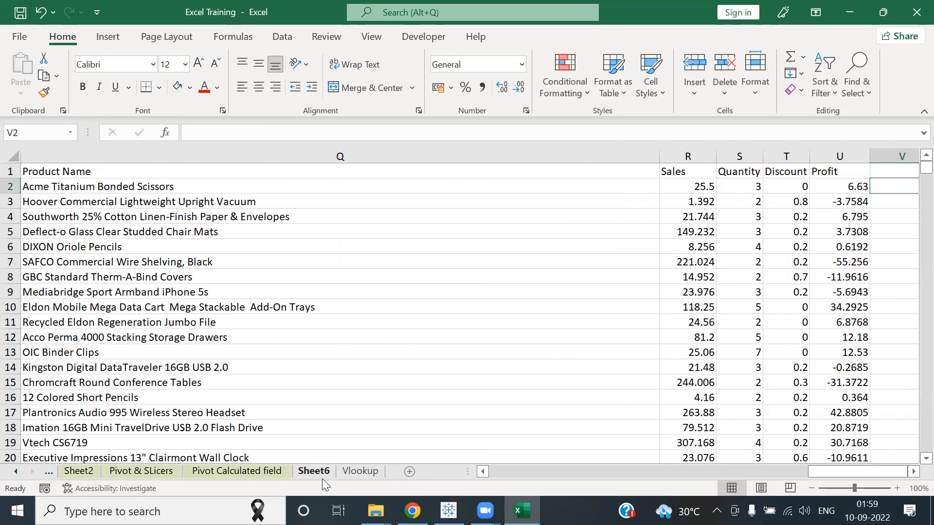
left_click(348, 471)
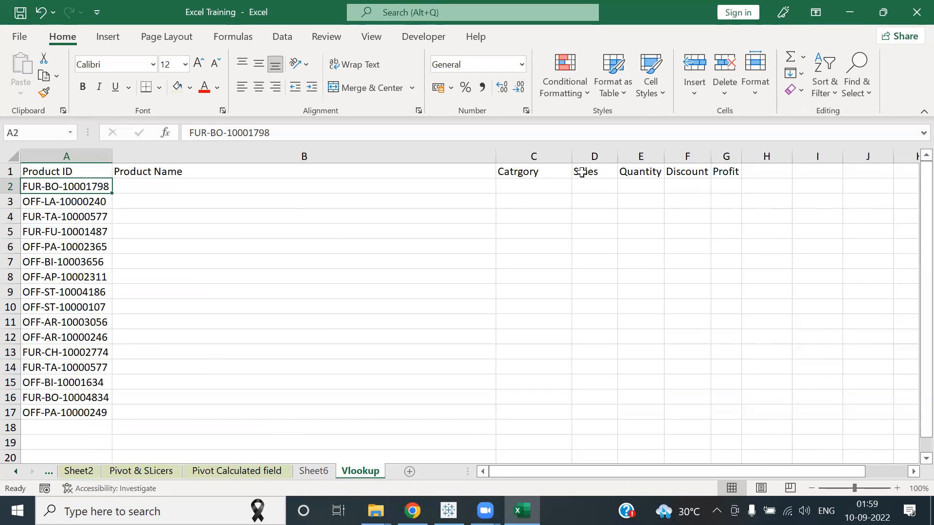
Step: Start a VLOOKUP formula in B2 under Product Name with the Product ID in A2 as lookup value
left_click(150, 197)
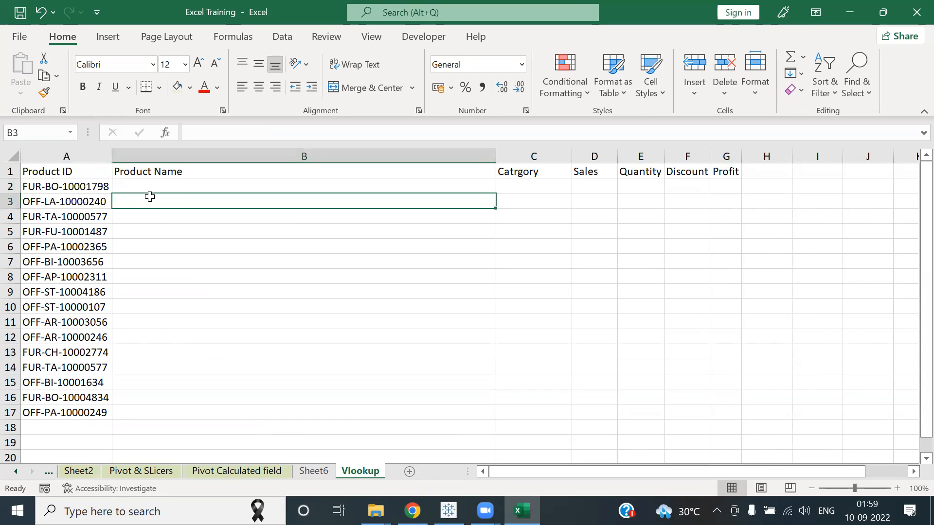
key("Up")
key("Left")
key("Right")
key("Right")
key("Left")
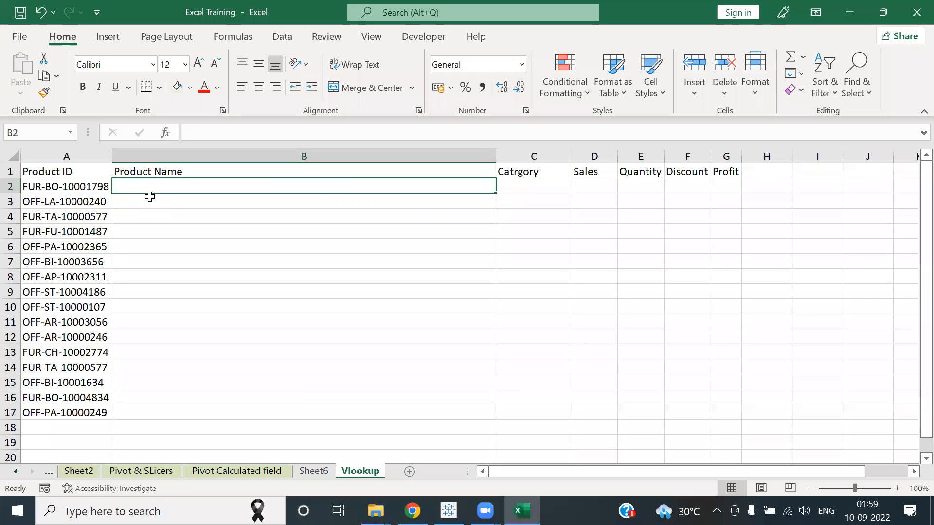
type("=vl")
key("Tab")
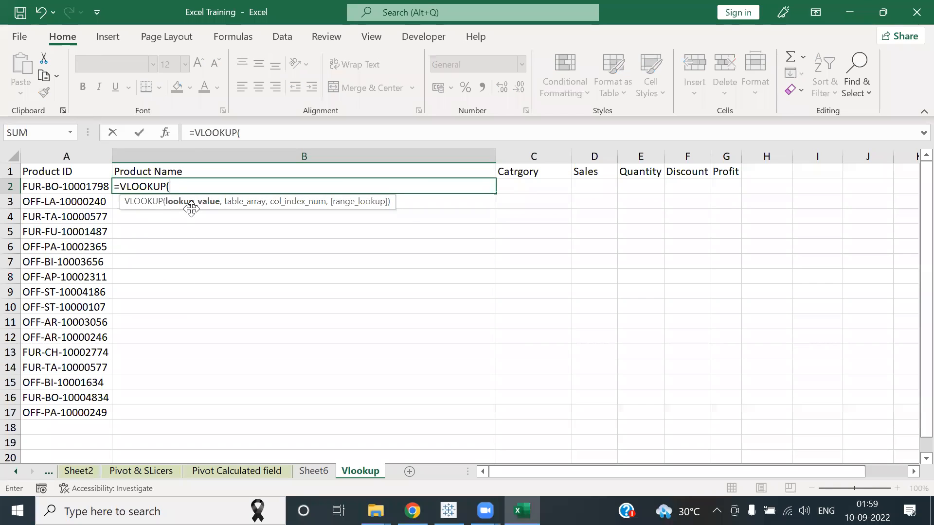
left_click(47, 187)
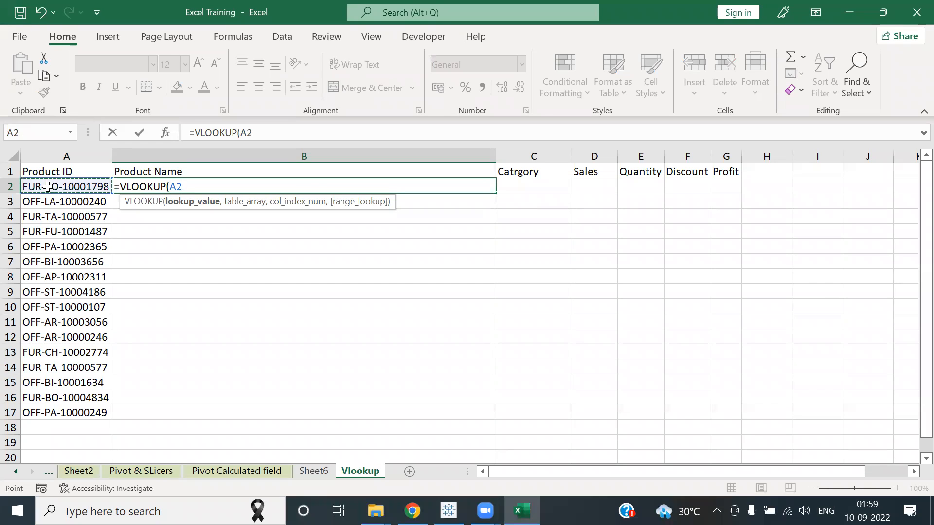
type(",")
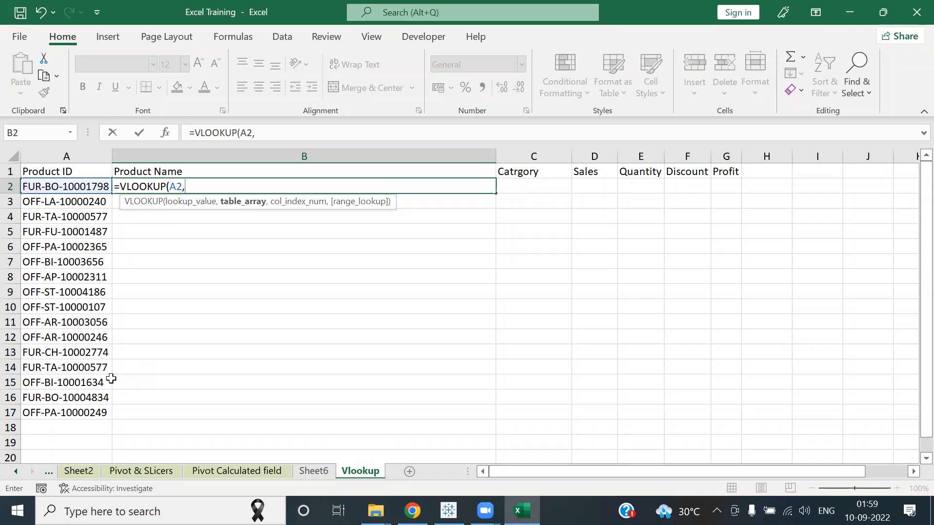
Step: Set the VLOOKUP's table array to columns A:U of the Raw data sheet, from Product ID through Profit
left_click(17, 474)
left_click(18, 474)
left_click(218, 472)
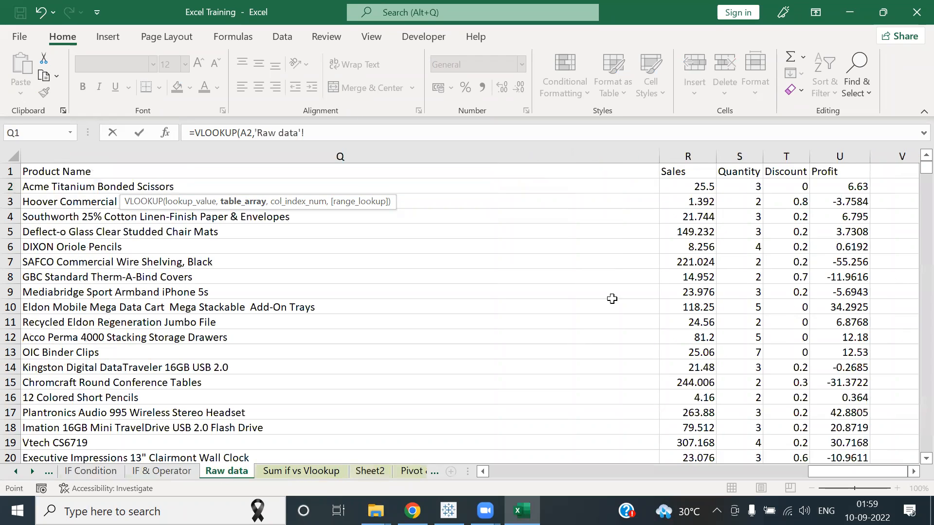
left_click_drag(820, 466, 644, 495)
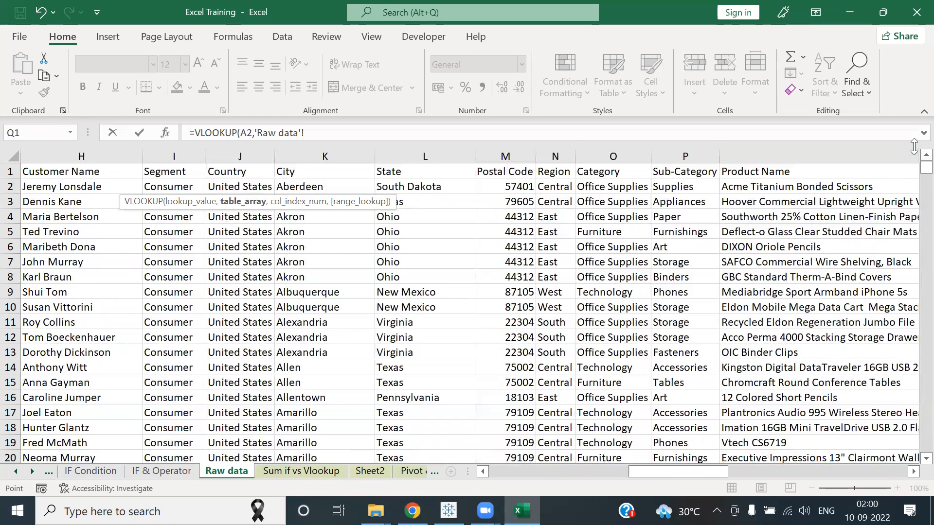
left_click_drag(922, 169, 912, 168)
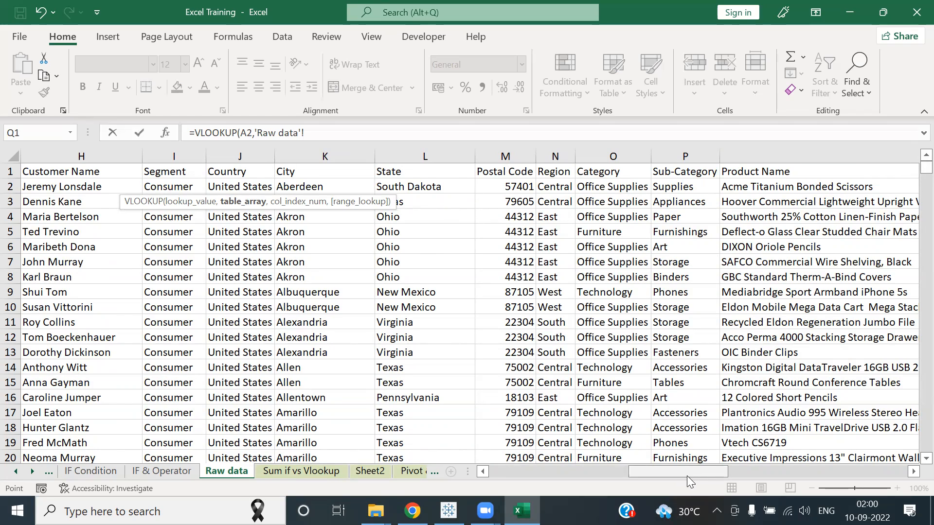
left_click_drag(680, 469, 496, 450)
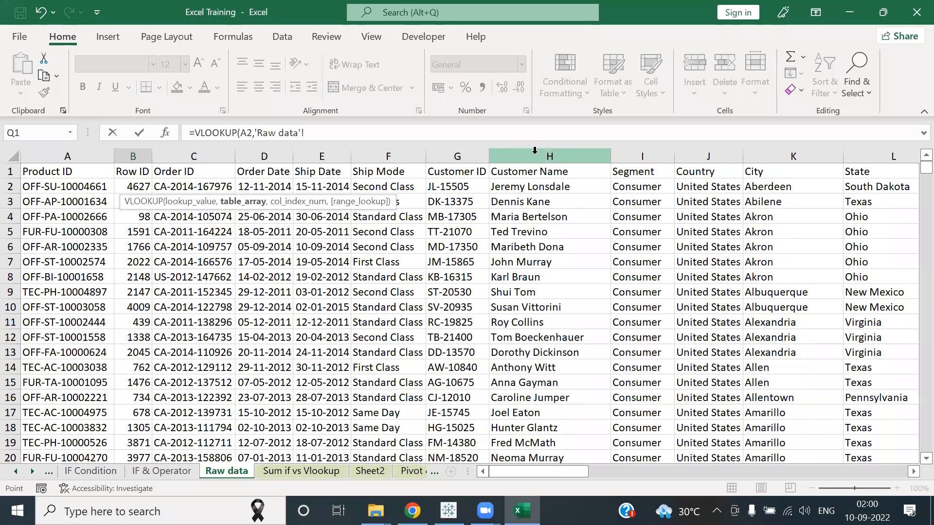
left_click(61, 155)
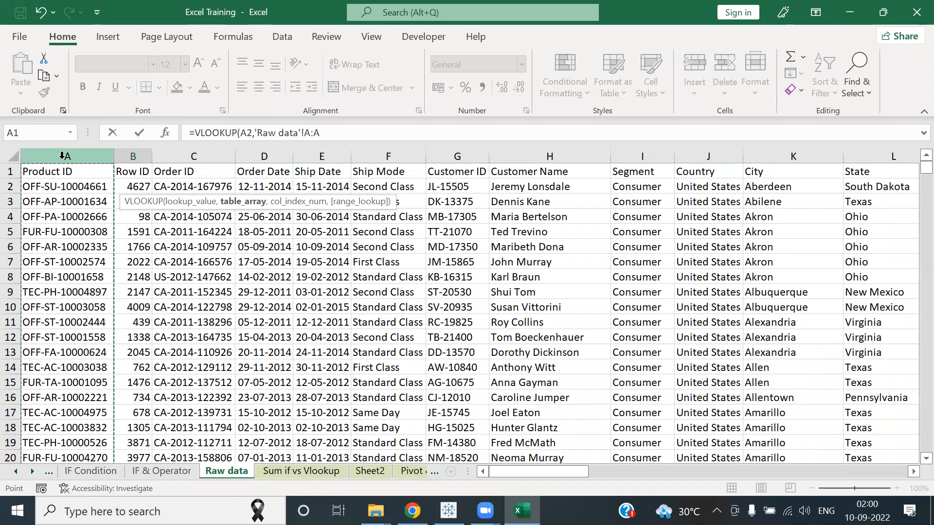
key("ctrl+shift+Right")
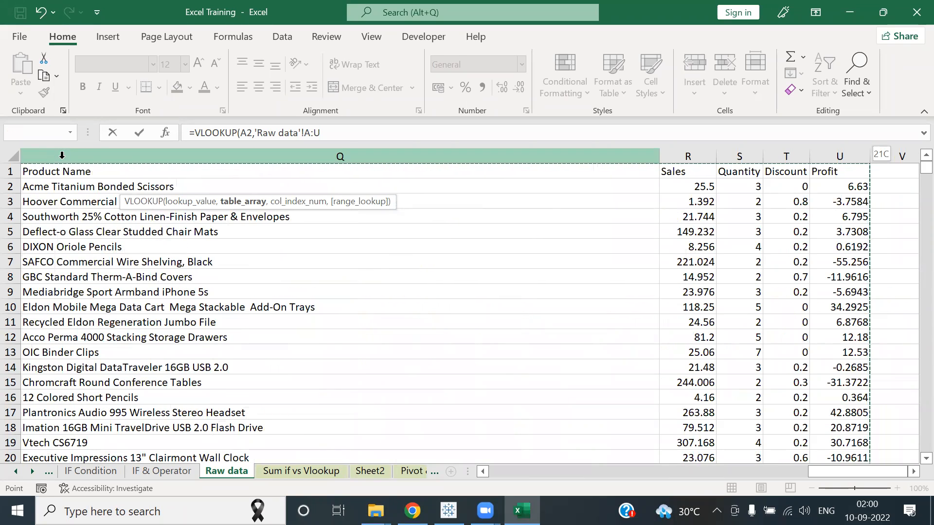
Step: Shrink and re-extend the table array across the Raw data columns to count the Product Name column's position, ending at A:U
key("shift+Left")
key("shift+Left")
key("shift+Left")
key("shift+Left")
key("shift+Left")
key("shift+Left")
key("shift+Left")
key("shift+Right")
key("shift+Right")
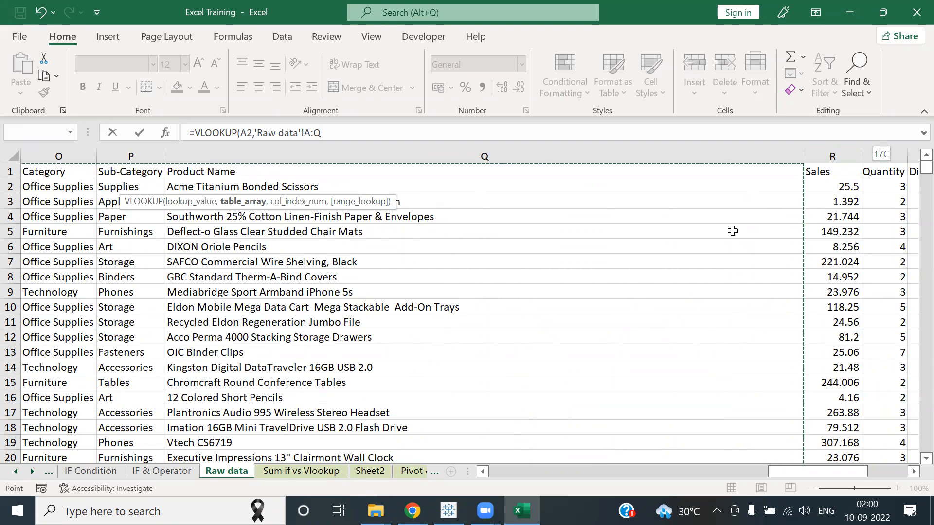
key("shift+Left")
key("shift+Left")
key("shift+Left")
key("shift+Left")
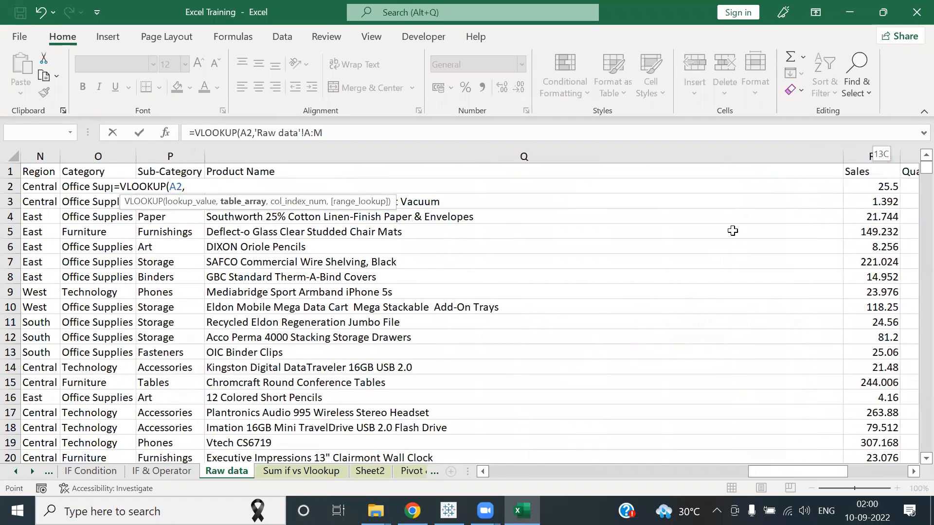
key("shift+Left")
key("shift+Left")
key("shift+Right")
key("shift+Right")
key("shift+Right")
key("shift+Right")
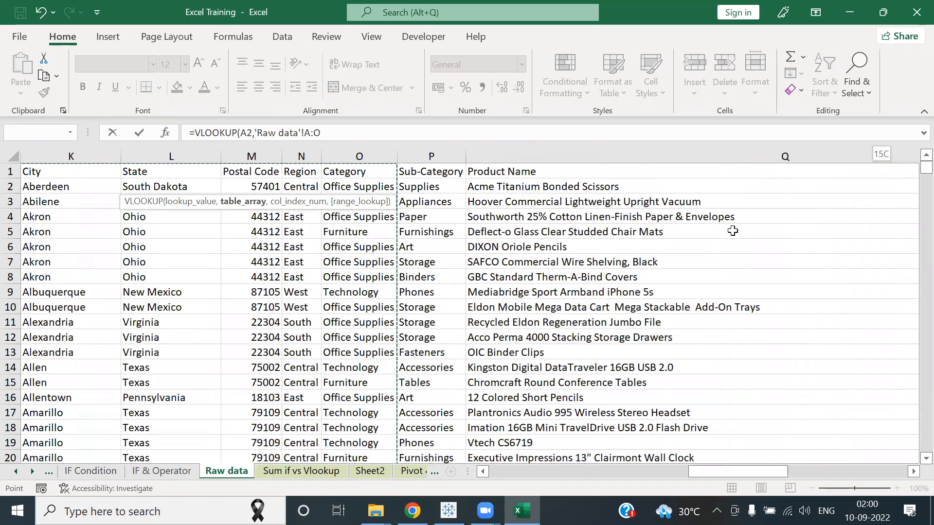
key("shift+Right")
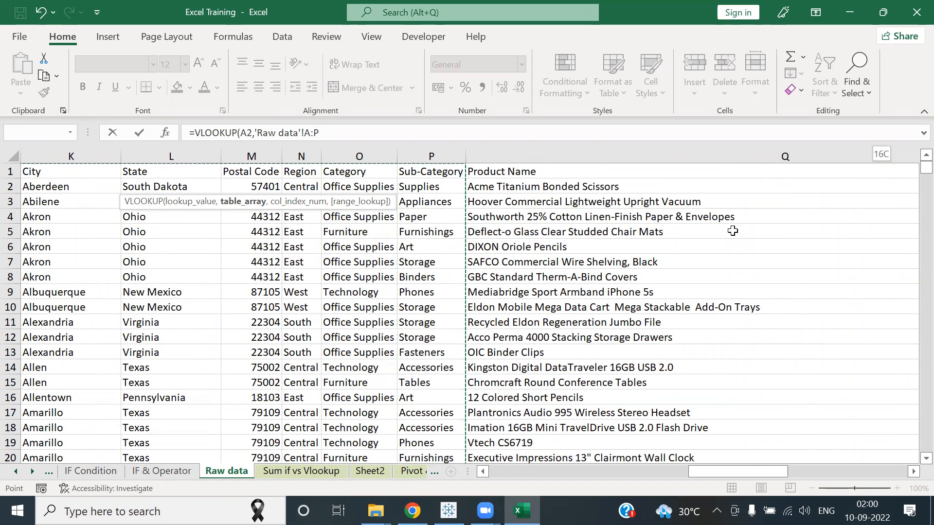
key("shift+Right")
key("shift+Right")
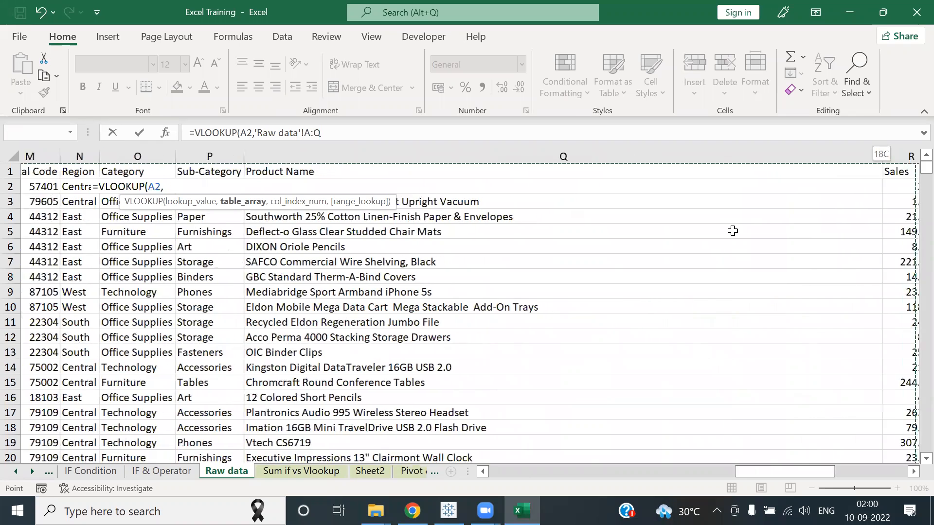
key("shift+Right")
key("shift+Right")
key("shift+Right")
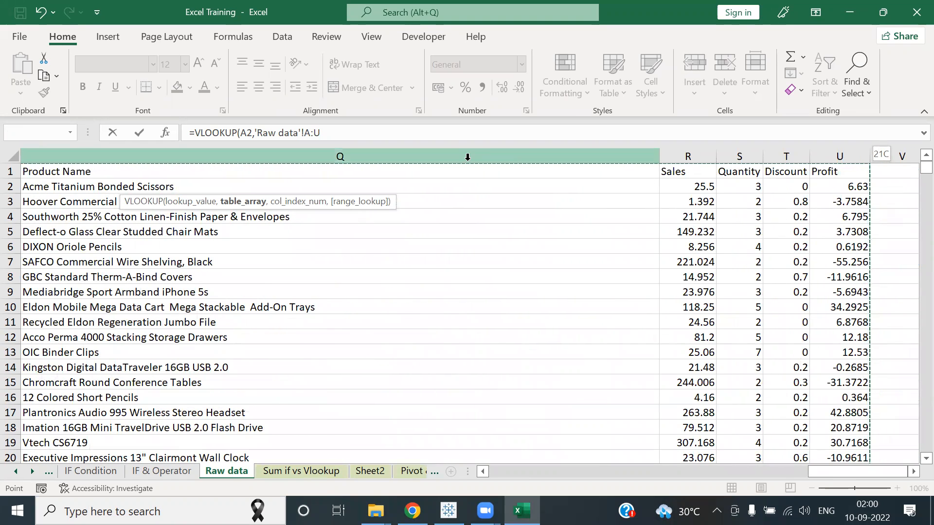
Step: Complete the B2 formula with column index 17 and exact match 0, as =VLOOKUP(A2,'Raw data'!A:U,17,0)
left_click(436, 131)
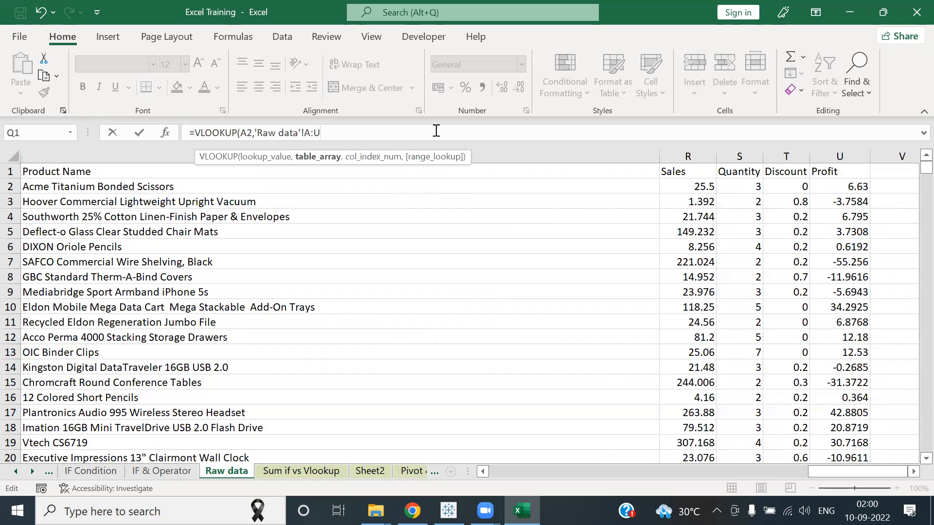
type(",")
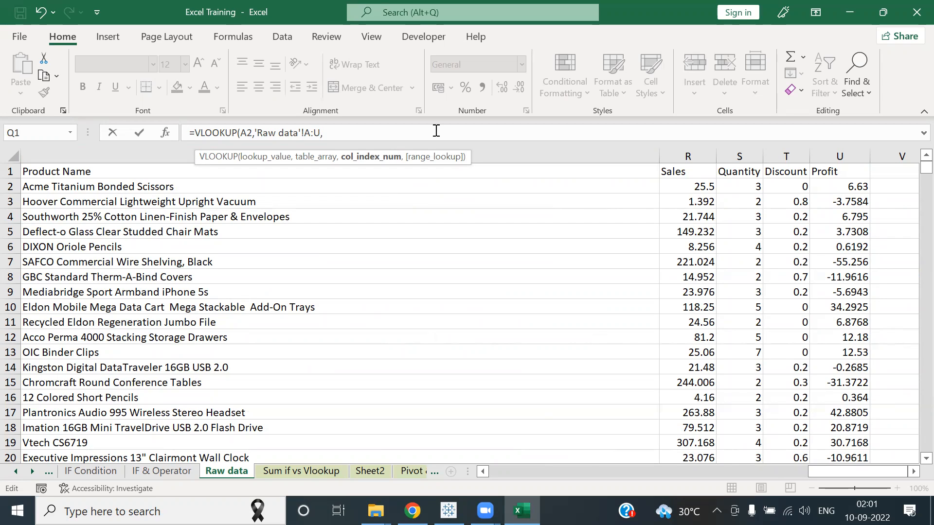
type("17,0")
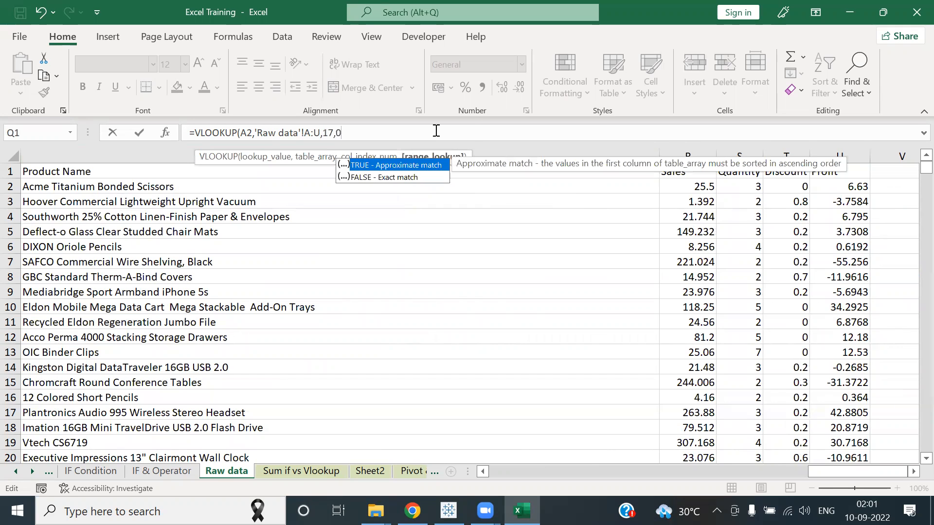
type(")")
key("Return")
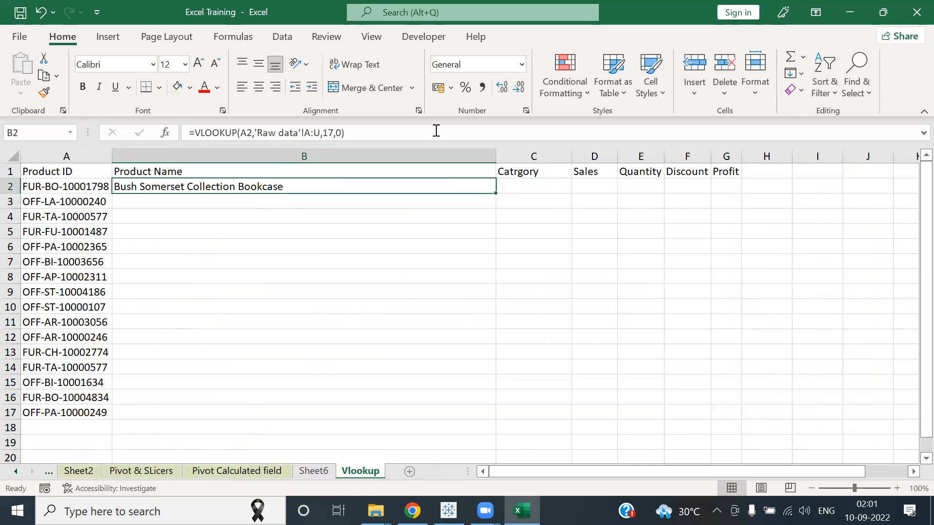
Step: Check the B2 lookup against the Product ID in A2 and look at the adjacent Catrgory column
left_click(60, 185)
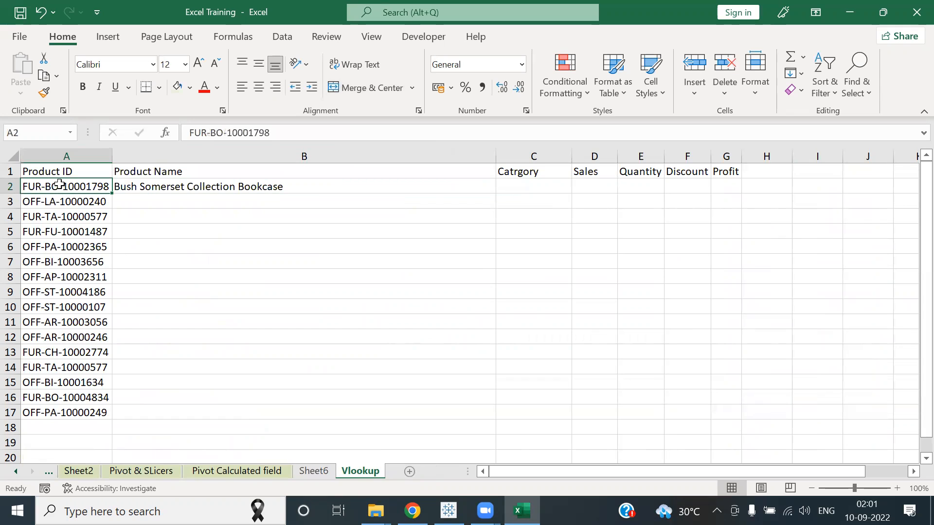
left_click(136, 183)
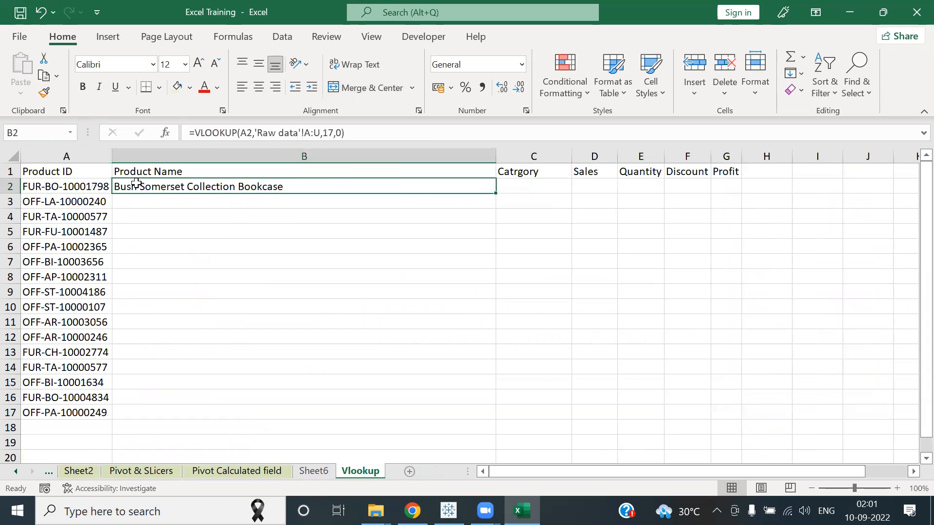
left_click(84, 185)
left_click(132, 184)
left_click(520, 176)
left_click(519, 188)
left_click(358, 198)
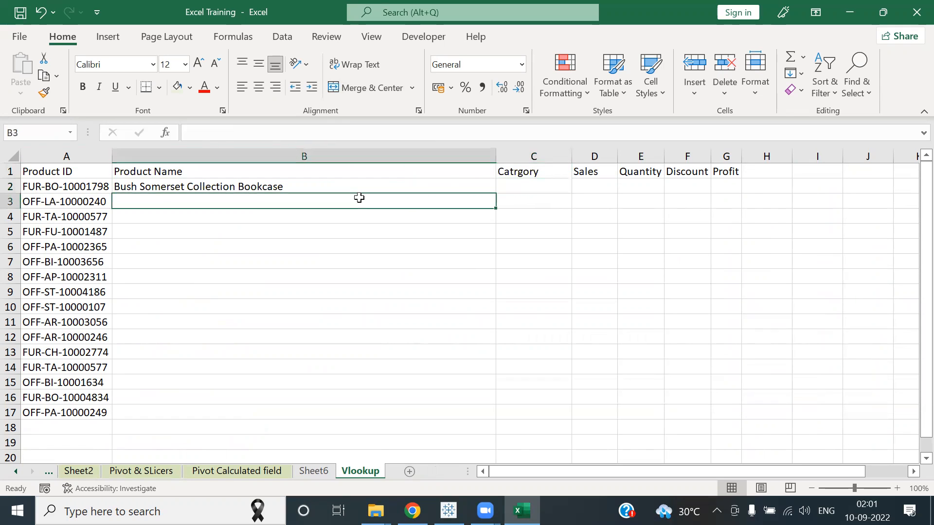
Step: Copy the Product Name lookup formula from B2 into C2 under Catrgory
left_click(350, 182)
key("ctrl+c")
key("Right")
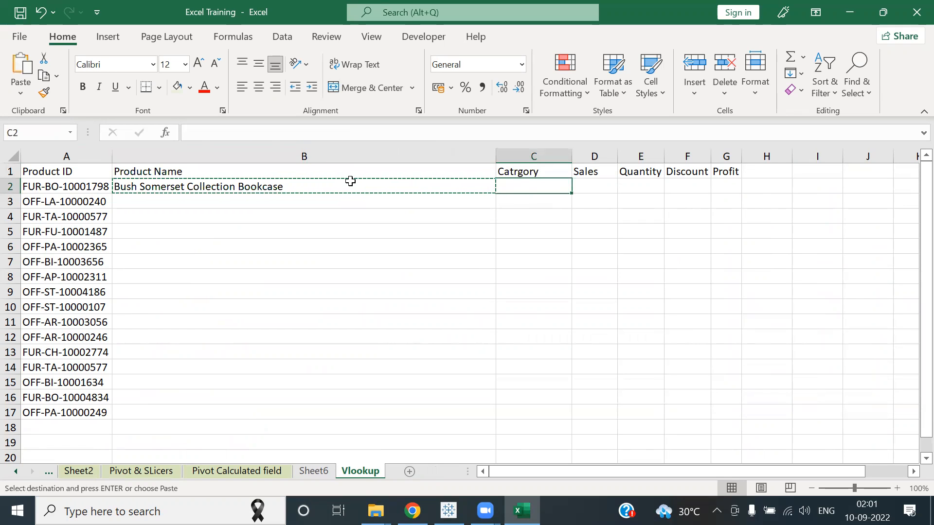
key("ctrl+v")
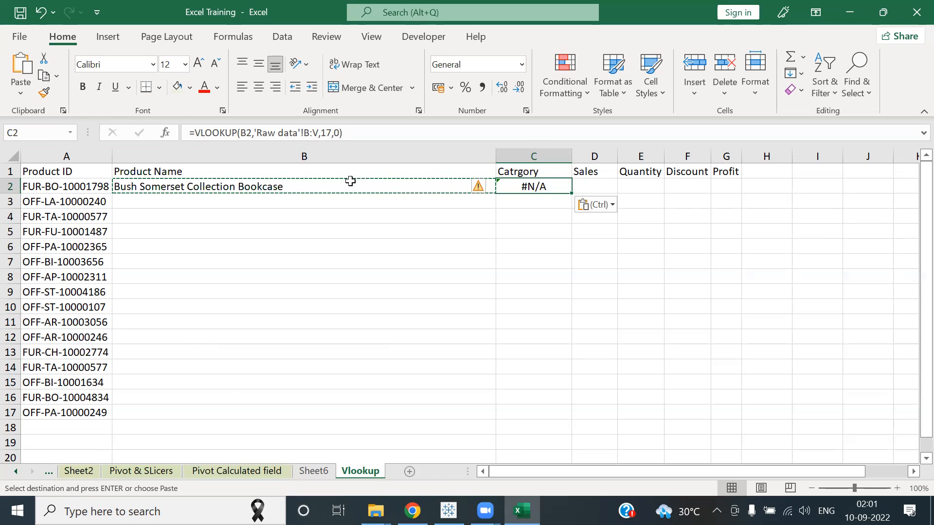
Step: Clear the copied formula from C2 and lock the lookup value's column in the B2 formula as $A2
key("Escape")
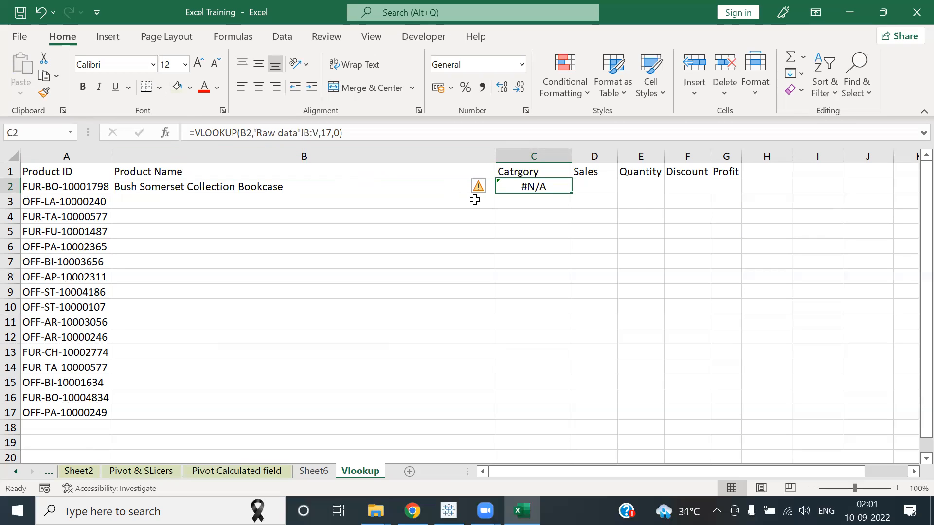
key("Delete")
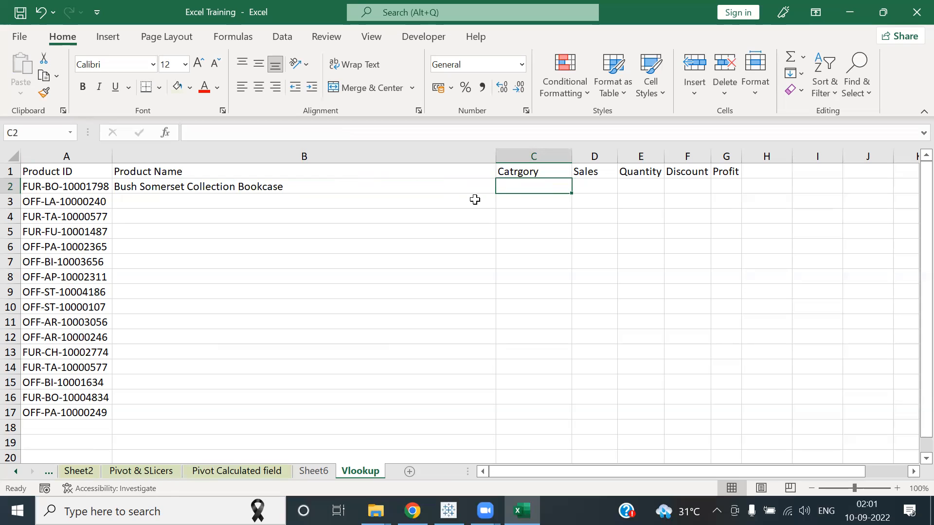
key("Left")
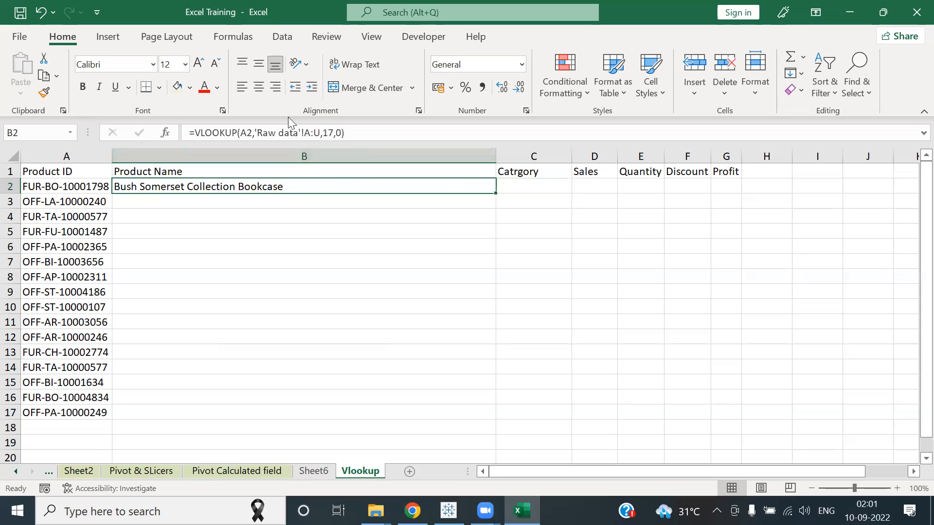
left_click(253, 128)
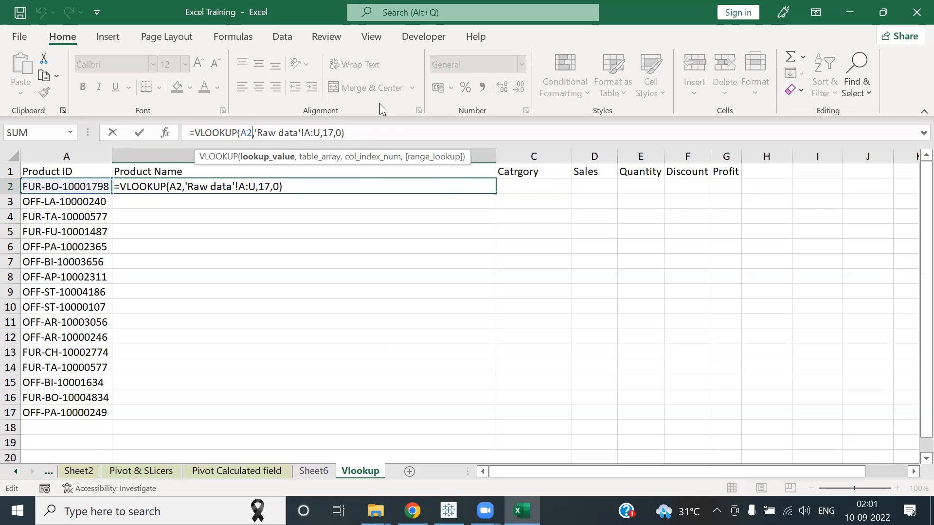
key("F4")
key("F4")
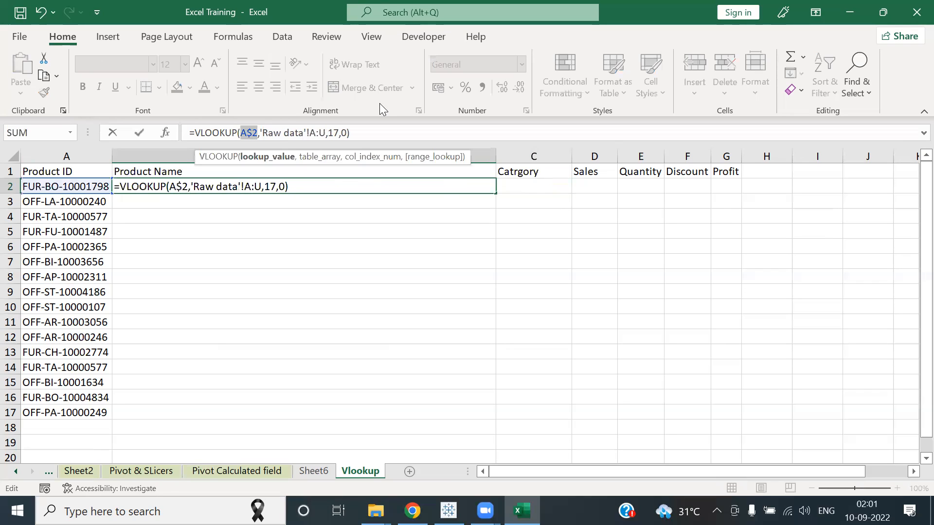
key("F4")
left_click(373, 138)
key("Tab")
Step: Copy the B2 formula into C2 to test the $A2 reference, and undo the paste
key("Left")
key("ctrl+c")
key("Right")
key("ctrl+v")
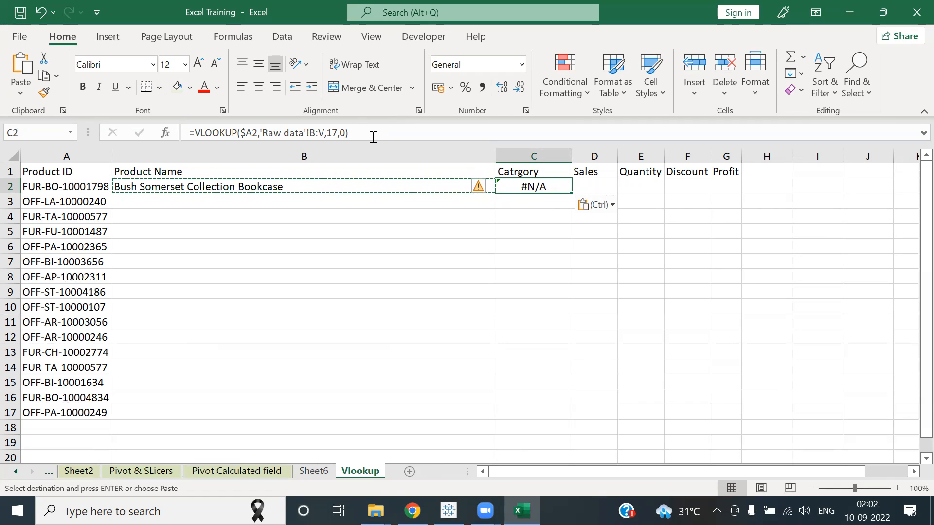
key("Escape")
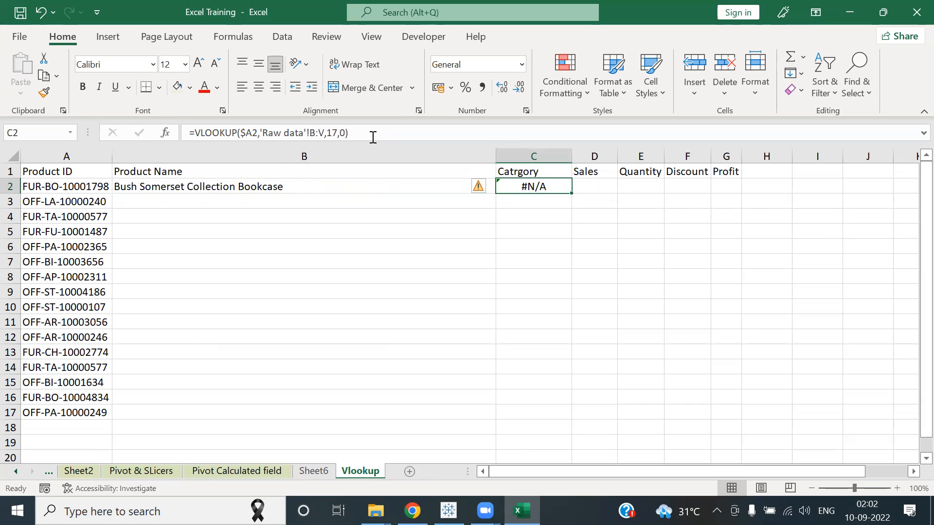
left_click(373, 138)
key("Escape")
key("ctrl+z")
key("Left")
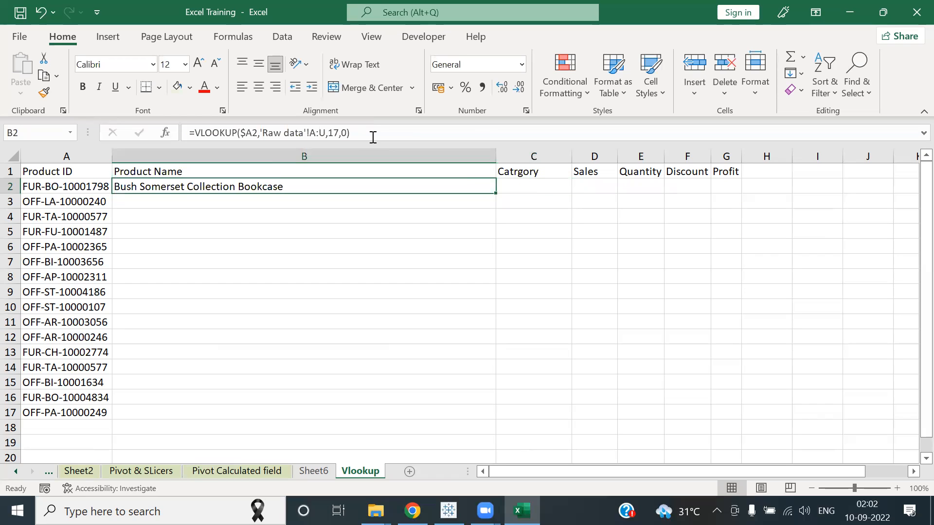
Step: Recopy the B2 formula into C2 to check its table array reference, and clear C2 again
left_click(255, 132)
left_click(300, 131)
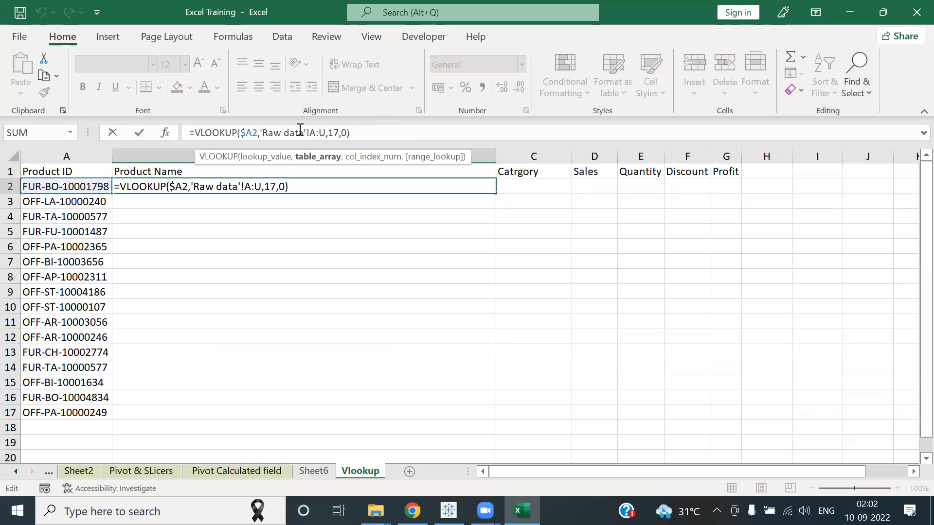
key("ctrl+Return")
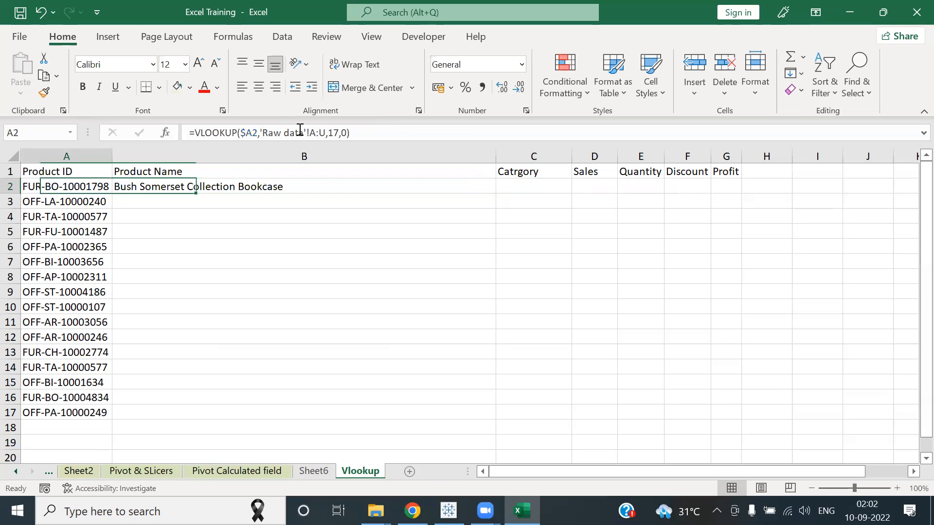
key("ctrl+c")
key("Right")
key("ctrl+v")
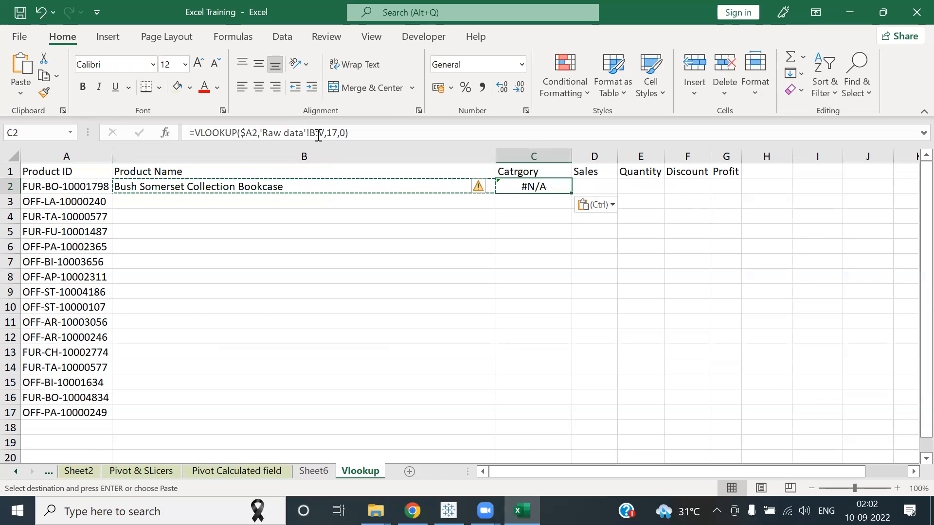
key("Delete")
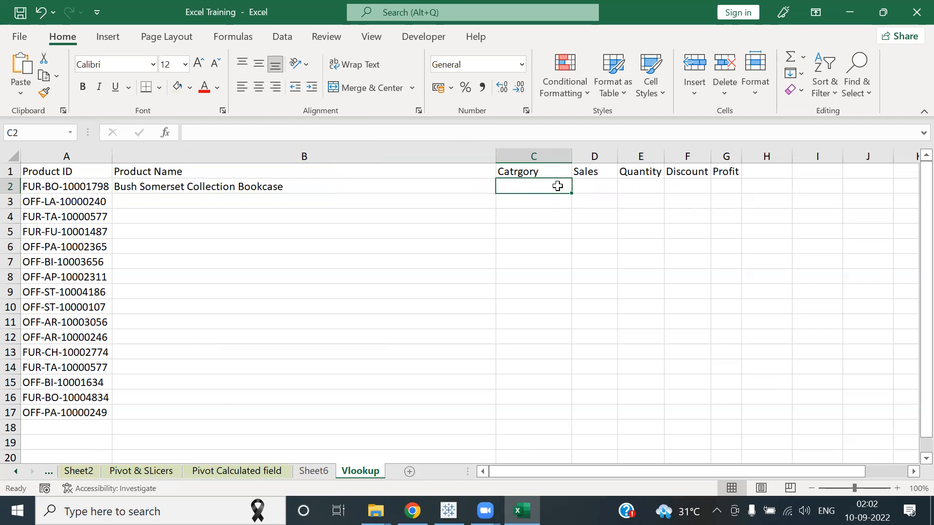
Step: Make the table array columns absolute in the B2 formula, giving =VLOOKUP($A2,'Raw data'!$A:$U,17,0)
left_click(429, 185)
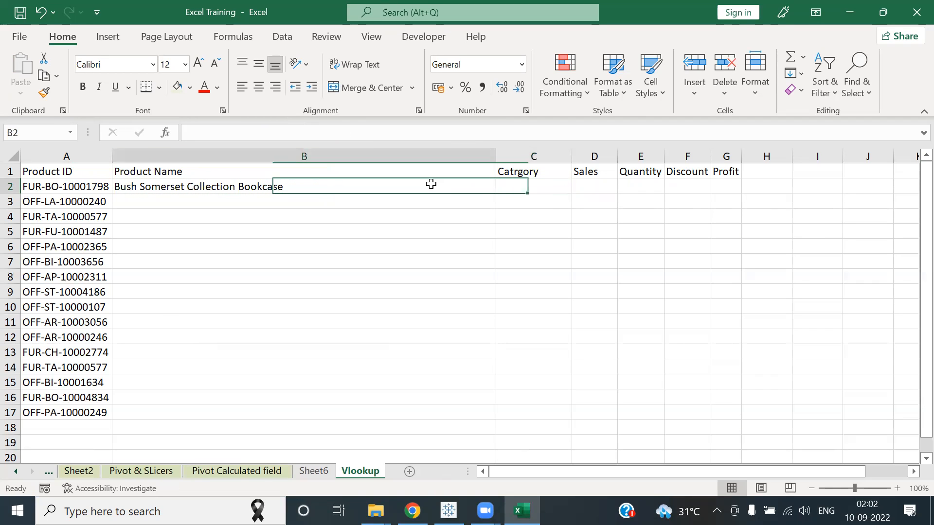
left_click(327, 132)
key("F4")
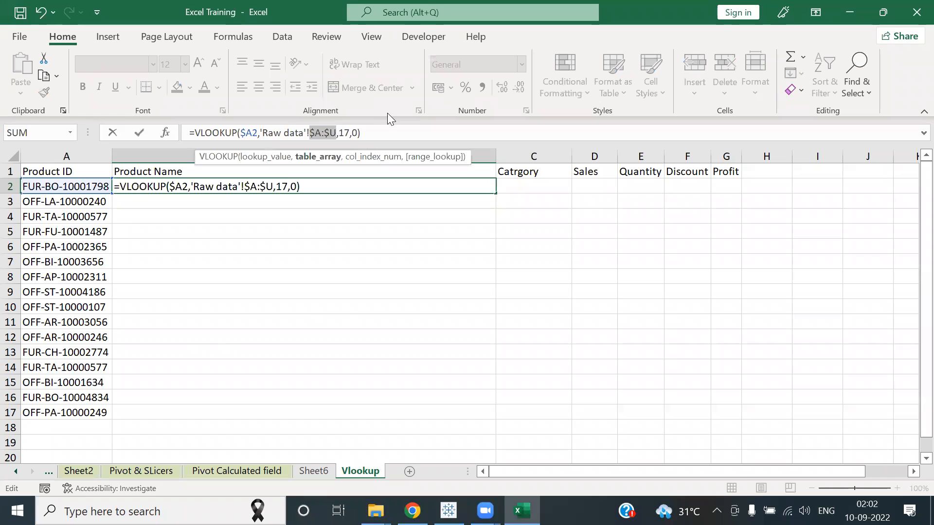
left_click(380, 135)
key("Tab")
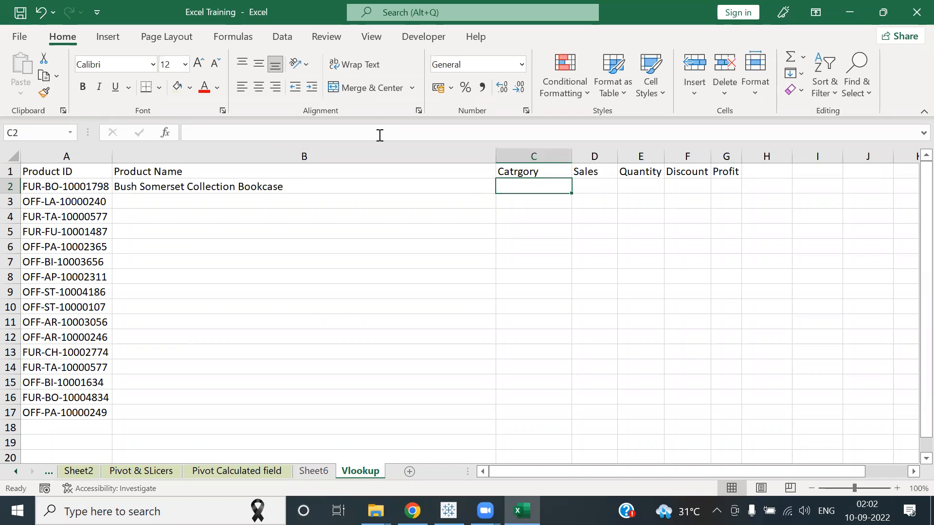
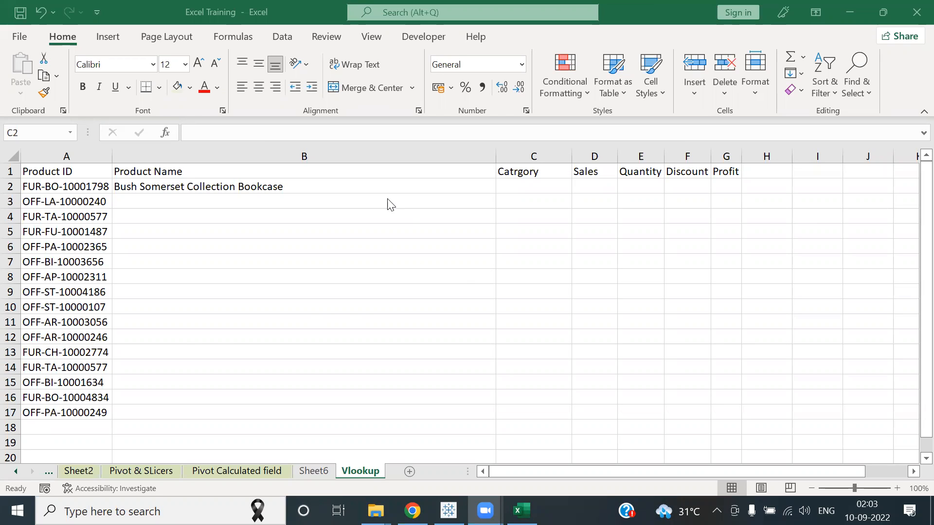
Step: Copy the Product Name formula with the locked references from B2 into C2 under Catrgory
left_click(358, 185)
right_click(359, 190)
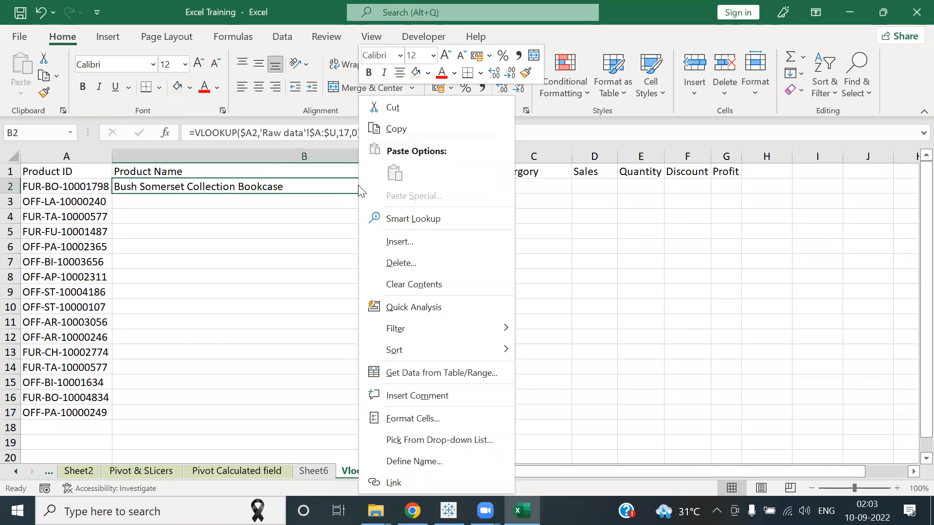
left_click(340, 217)
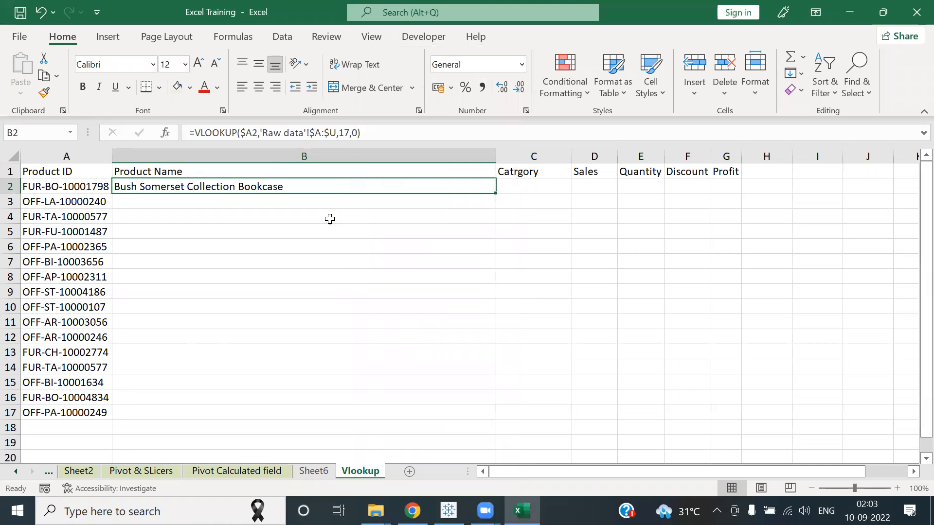
key("ctrl+c")
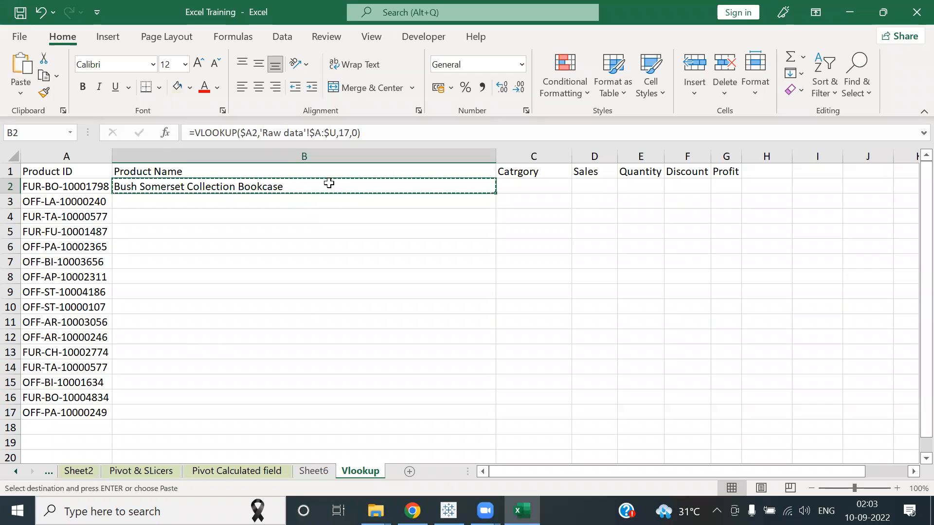
key("Right")
key("ctrl+v")
key("Right")
key("Left")
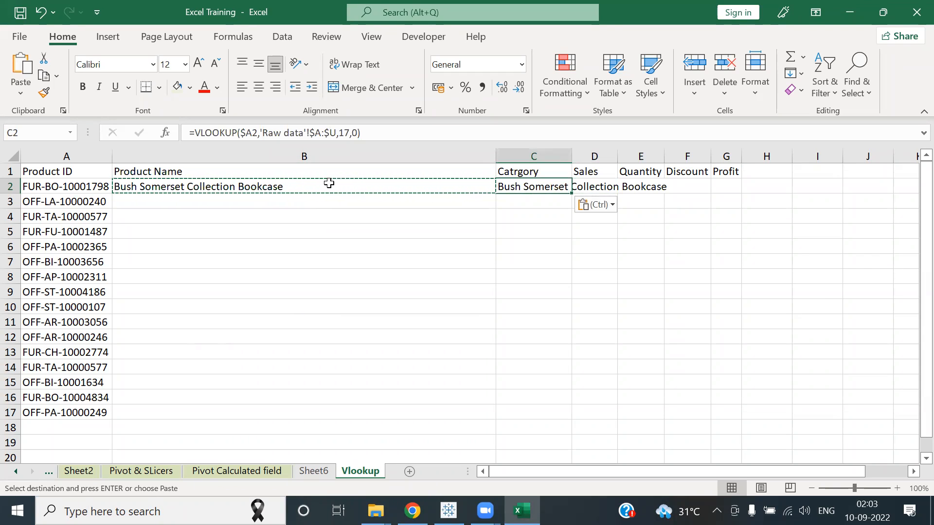
Step: Set the column index in the C2 formula to 15 to fetch the category
left_click(348, 133)
key("BackSpace")
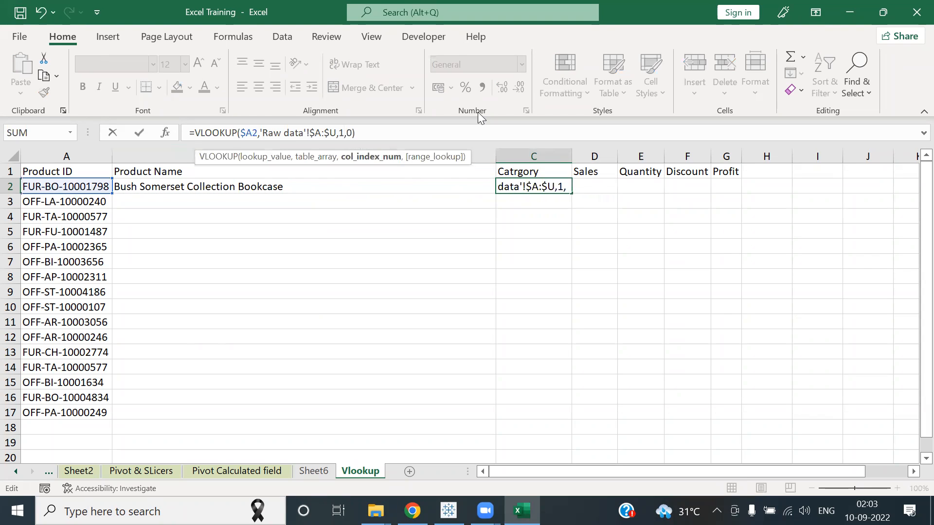
type("5")
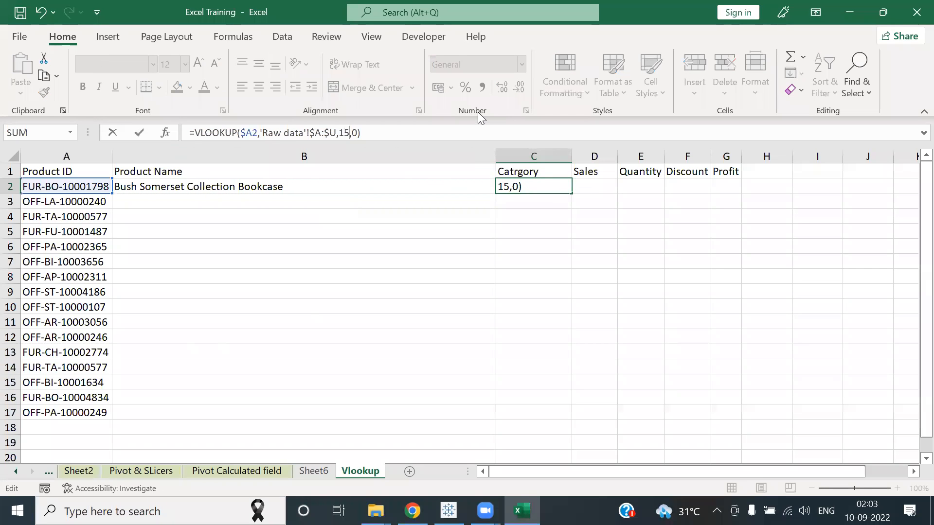
key("Tab")
key("Left")
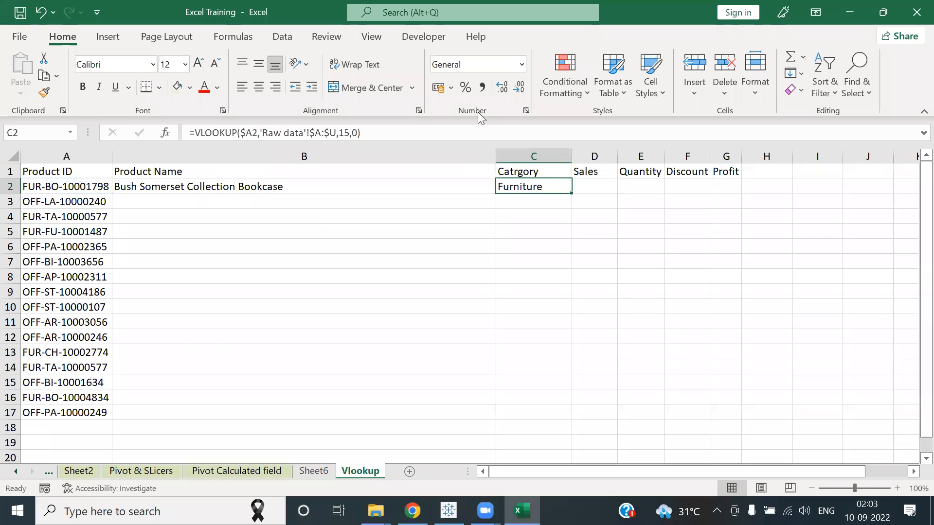
key("ctrl+]")
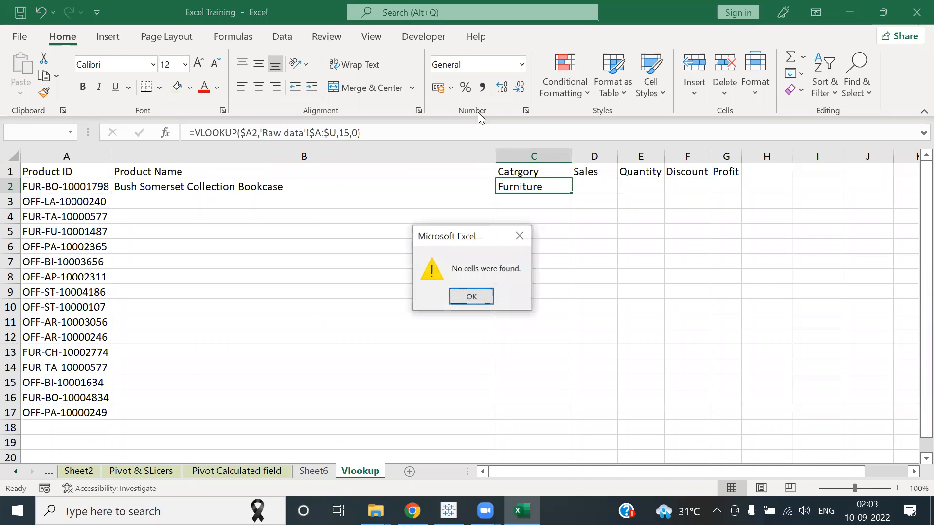
key("Return")
left_click(336, 191)
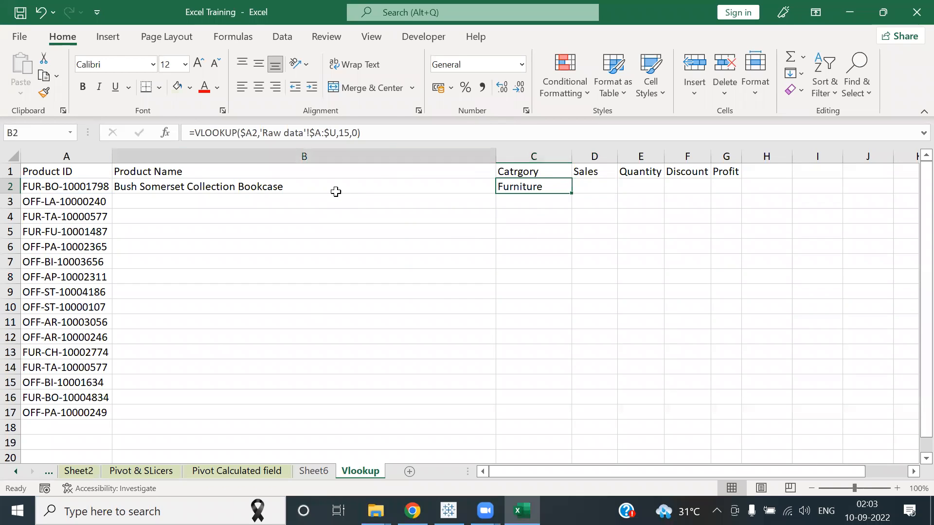
Step: Check the positions of the Sales, Quantity, Discount and Profit columns on the Raw data sheet
left_click(15, 471)
left_click(15, 471)
left_click(15, 472)
left_click(151, 471)
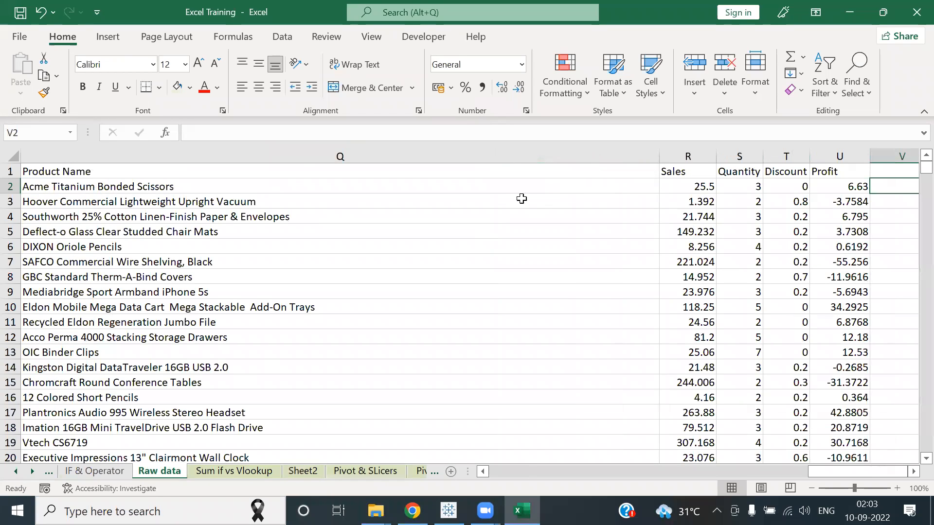
key("Left")
key("Left")
key("Left")
key("Left")
key("Left")
key("Right")
key("Right")
key("Right")
key("Right")
key("Left")
key("Left")
key("Left")
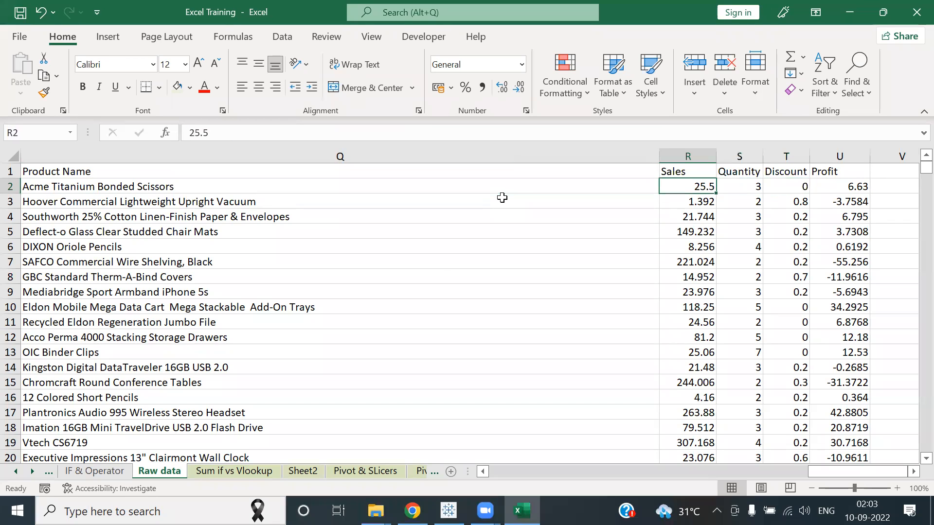
Step: Return to the Vlookup sheet and copy the category formula from C2 into D2 under Sales
left_click(32, 471)
left_click(32, 471)
left_click(33, 472)
left_click(320, 471)
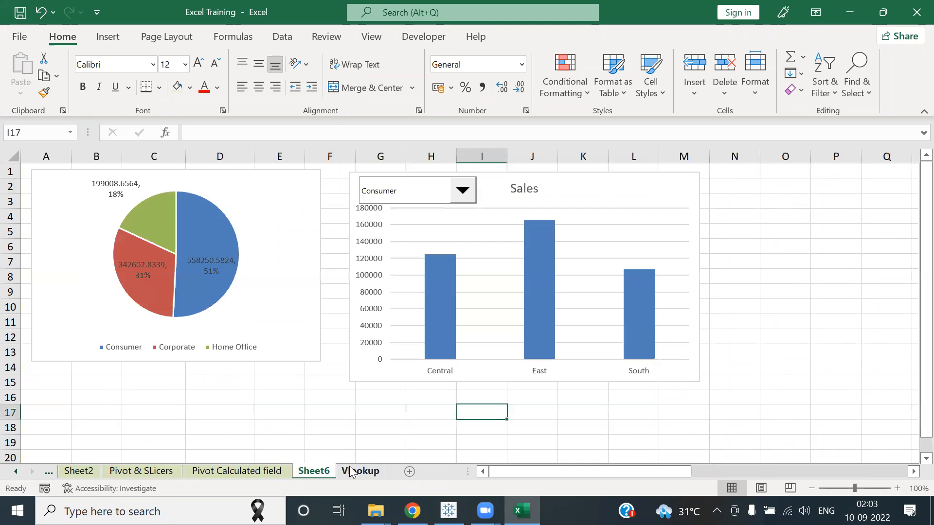
left_click(348, 471)
key("Right")
key("ctrl+c")
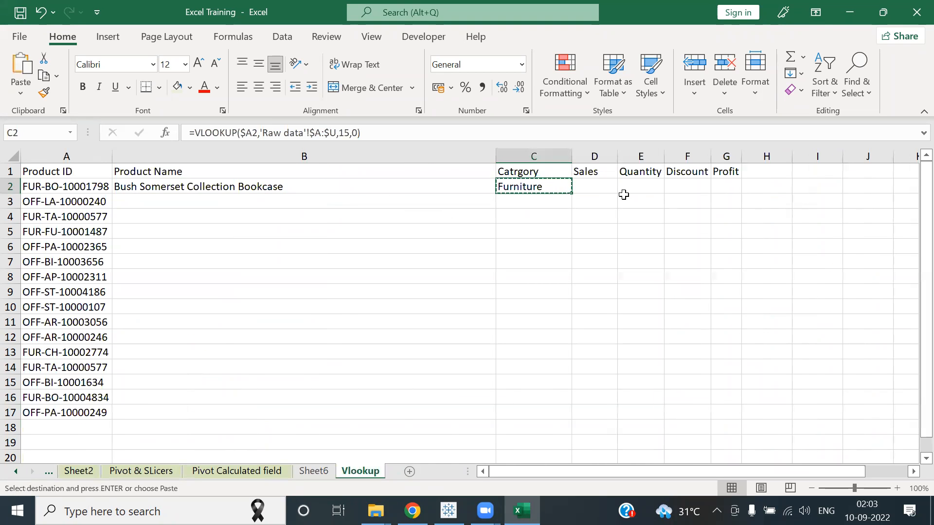
key("Right")
key("ctrl+v")
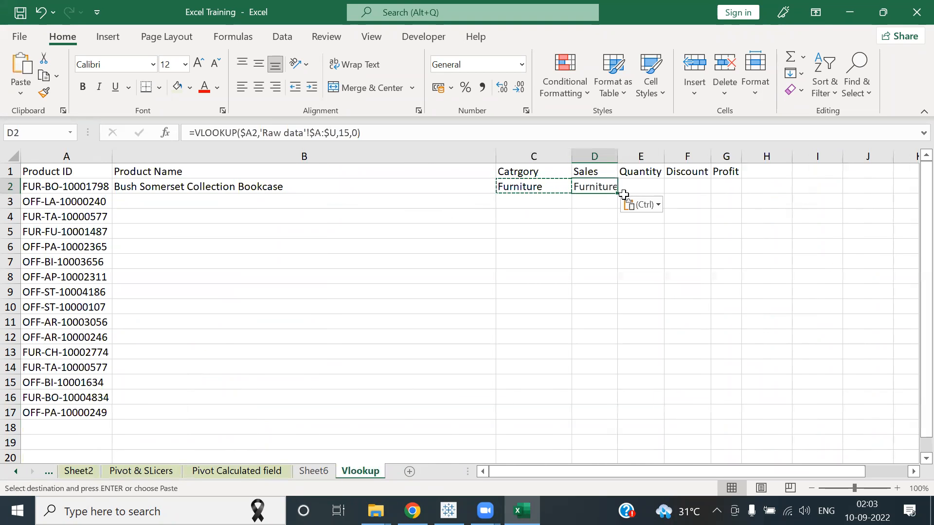
Step: Set the column index in the D2 formula to 18 to fetch the sales value
left_click(344, 132)
key("BackSpace")
type("8")
key("ctrl+Return")
Step: Copy the Sales formula from D2 into E2 under Quantity and set its column index to 19
key("ctrl+c")
key("Right")
key("ctrl+v")
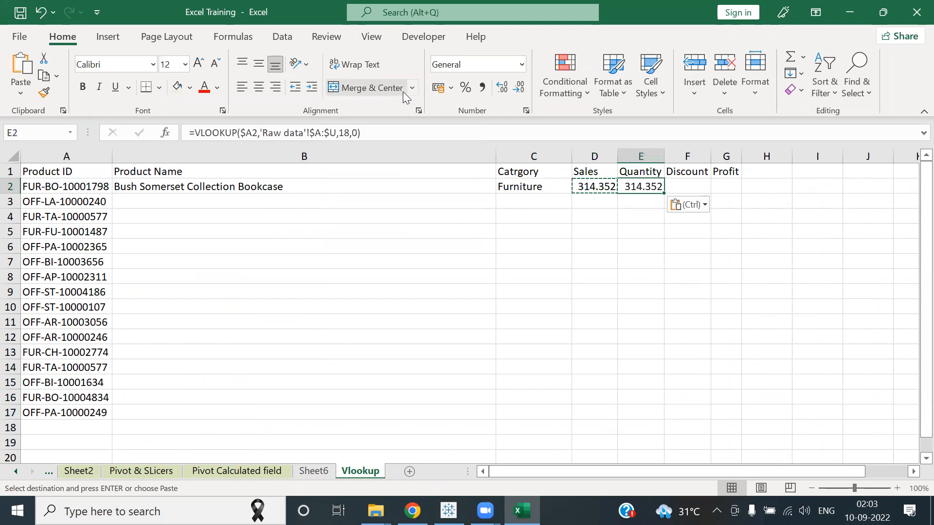
left_click(349, 132)
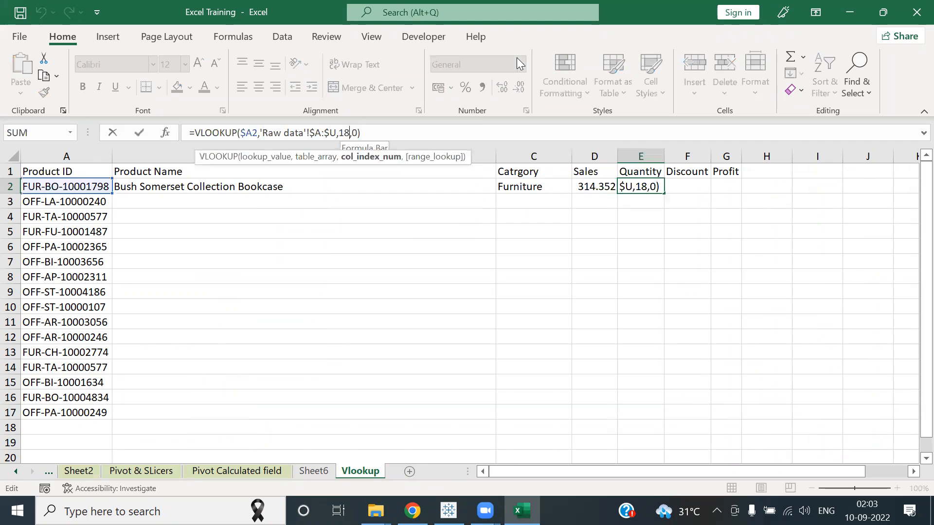
key("BackSpace")
type("9")
key("ctrl+Return")
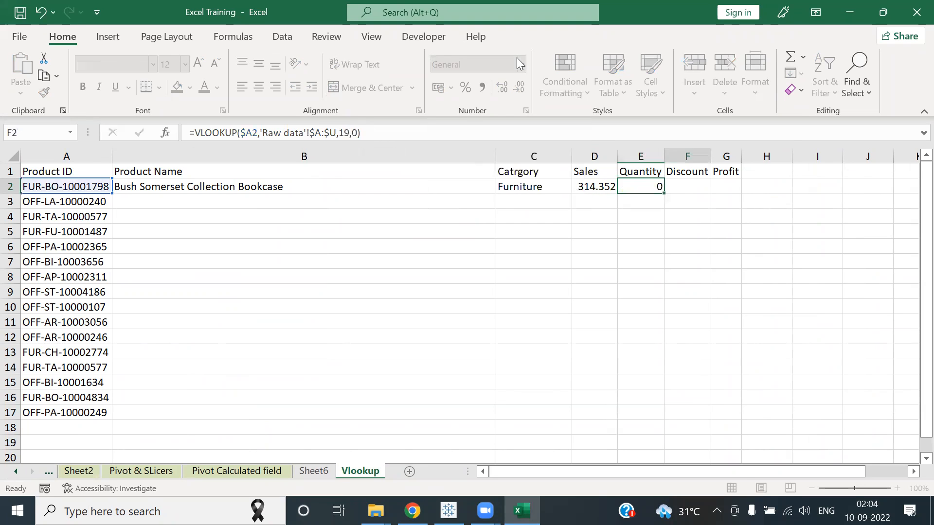
Step: Copy the Quantity formula from E2 into F2 under Discount and set its column index to 20
key("ctrl+c")
key("Right")
key("ctrl+v")
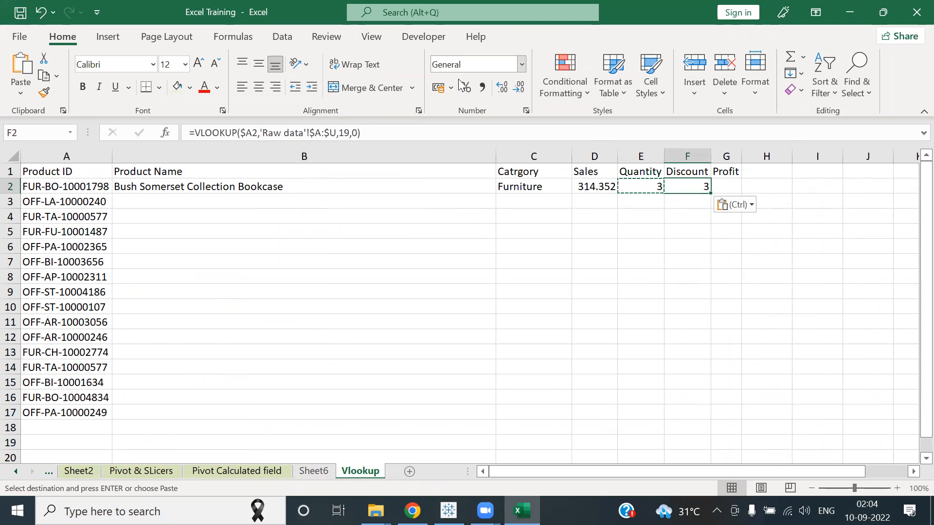
left_click(349, 132)
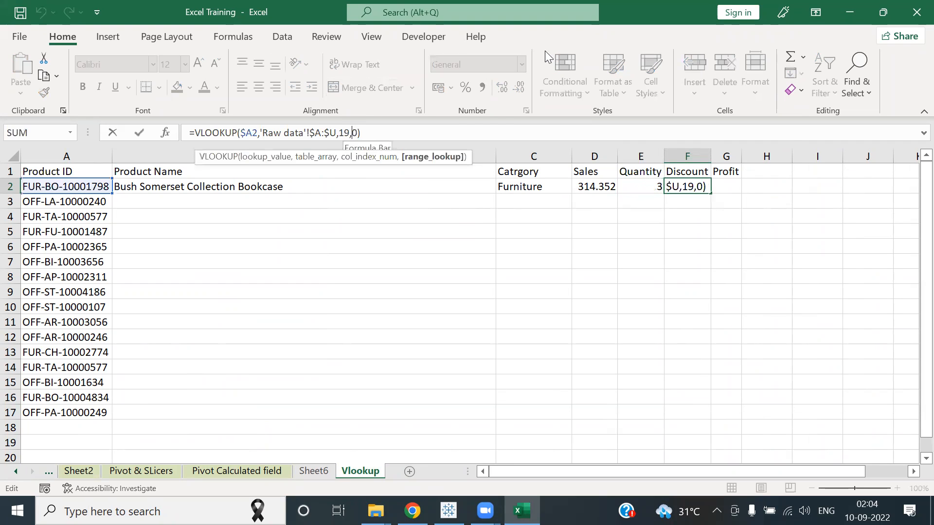
key("Left")
key("BackSpace")
key("BackSpace")
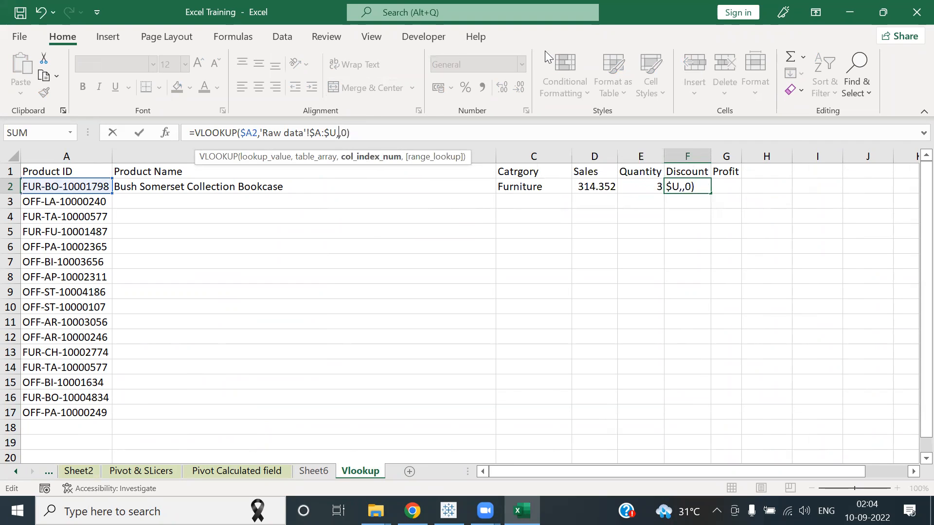
type("20")
key("Tab")
key("Tab")
key("Left")
key("Left")
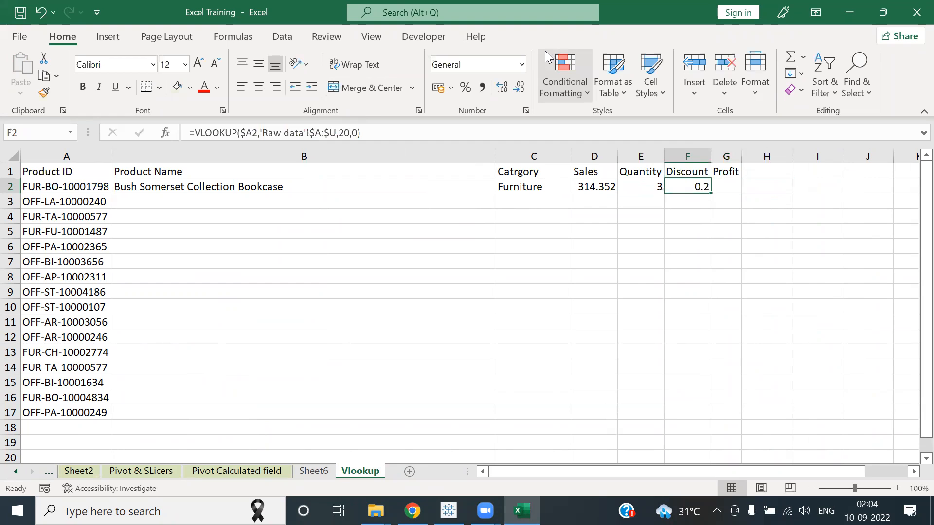
Step: Copy the Discount formula from F2 into G2 under Profit and set its column index to 21
key("ctrl+c")
key("Right")
key("ctrl+v")
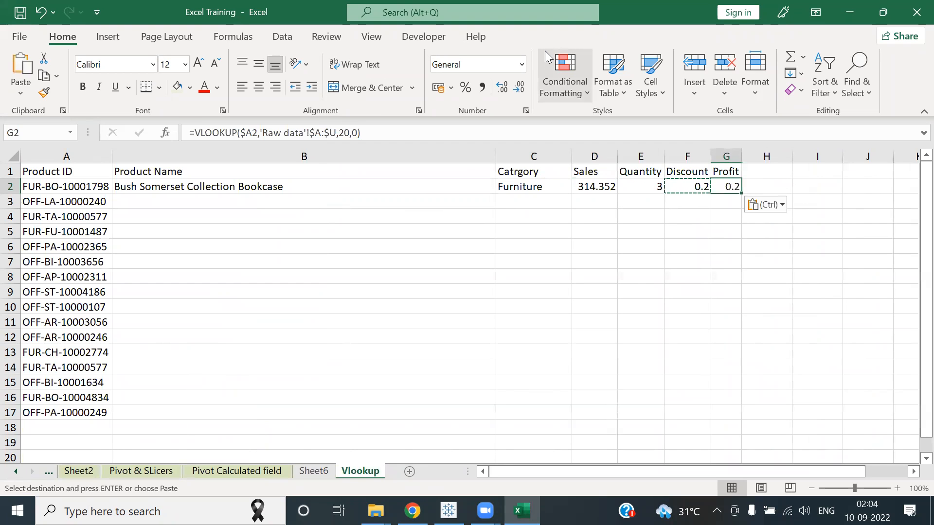
left_click(346, 133)
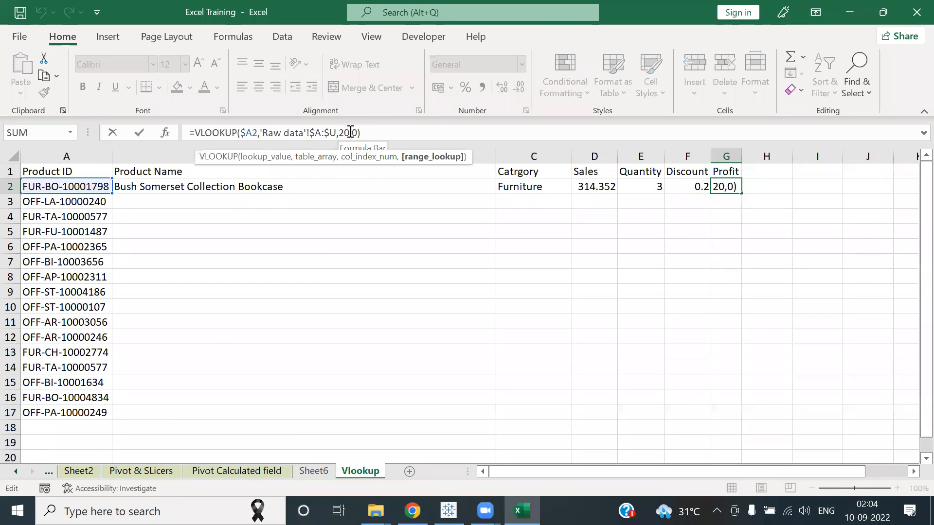
key("BackSpace")
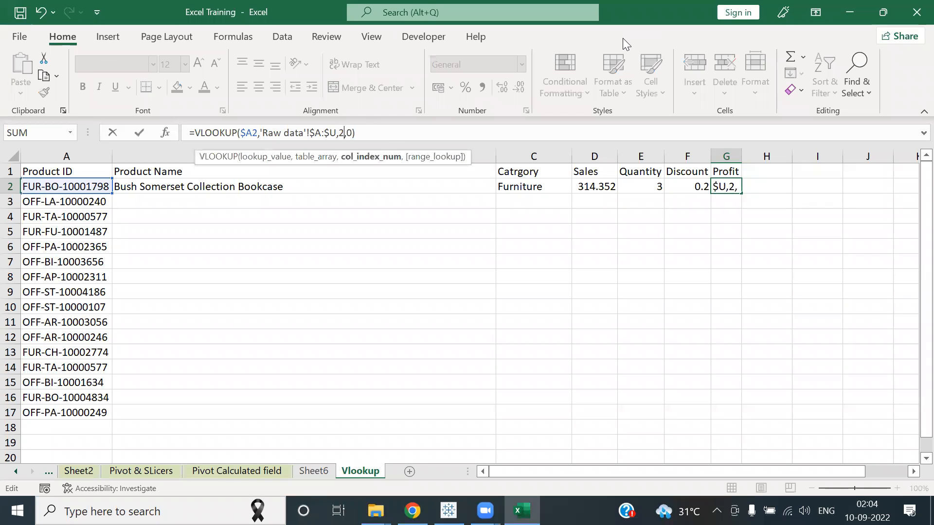
type("1")
key("Tab")
Step: Copy the lookup formulas in B2:G2 down to row 17 for all listed product IDs
key("Left")
key("Left")
key("Left")
key("Left")
key("Left")
key("Left")
key("ctrl+shift+Right")
key("ctrl+c")
key("Left")
key("Right")
key("shift+Down")
key("shift+Down")
key("shift+Down")
key("shift+Down")
key("shift+Down")
key("shift+Down")
key("shift+Down")
key("shift+Down")
key("shift+Down")
key("shift+Down")
key("shift+Down")
key("shift+Down")
key("shift+Down")
key("shift+Down")
key("shift+Down")
key("ctrl+shift+Right")
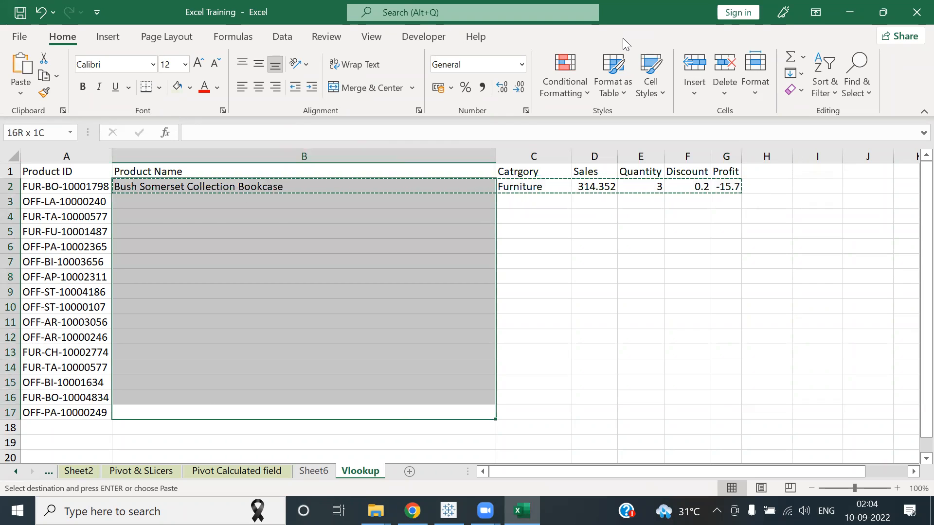
key("ctrl+v")
key("Up")
key("ctrl+Up")
key("Down")
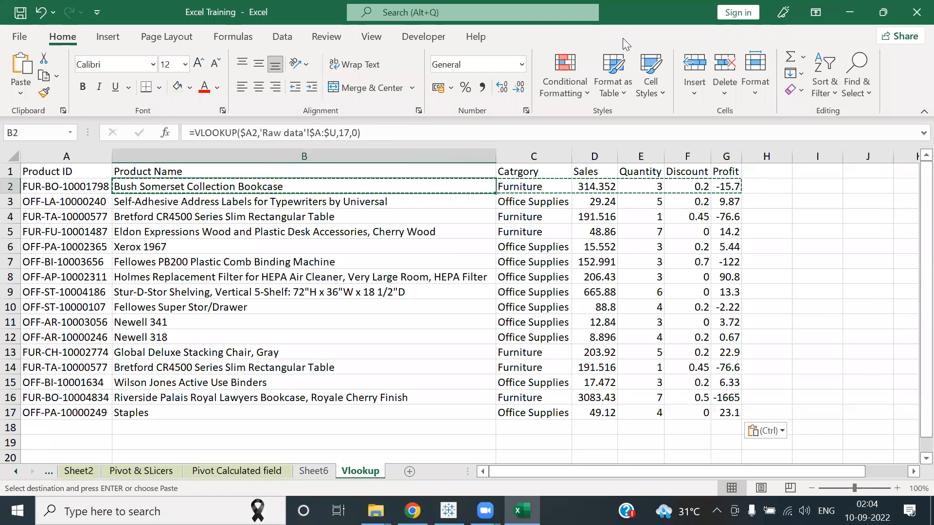
key("Escape")
Step: Examine the copied lookup formulas in several cells of rows 2 and 4
key("Down")
key("Up")
key("ctrl+Right")
key("Left")
key("Left")
key("Left")
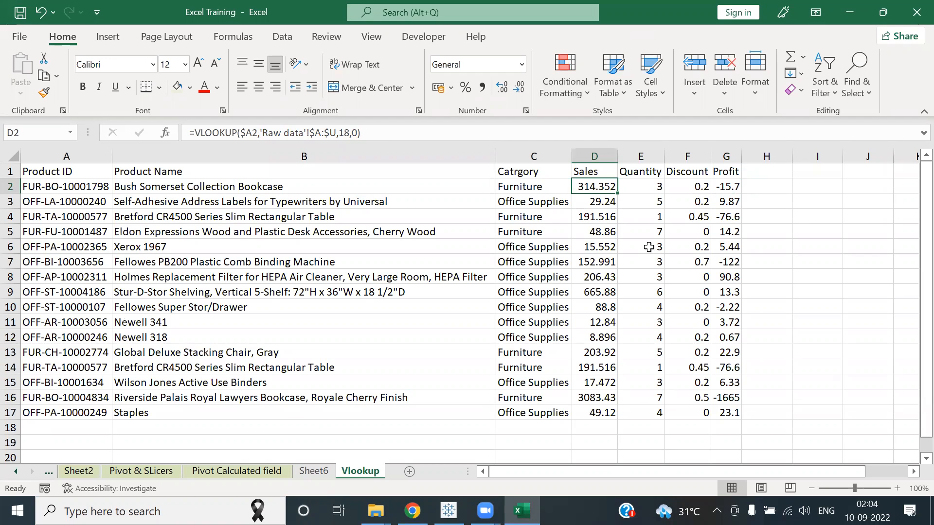
left_click(642, 213)
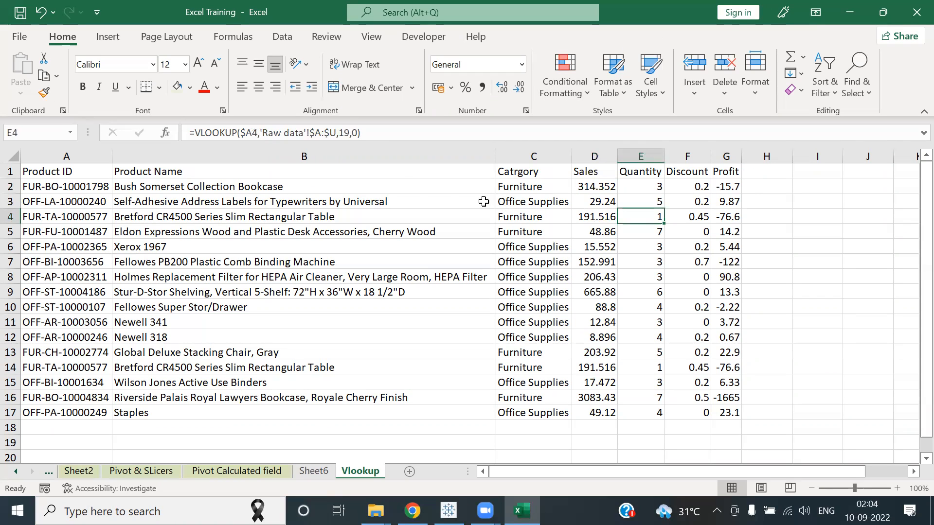
left_click(396, 185)
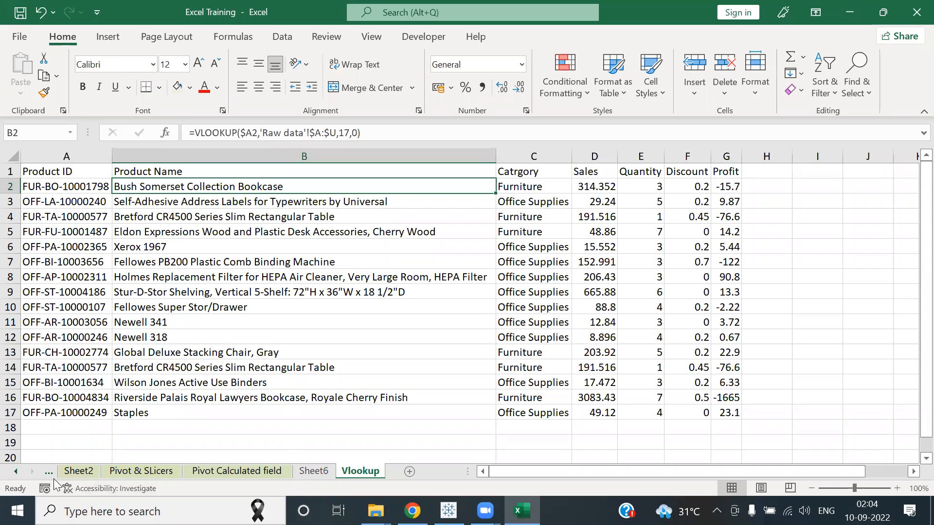
Step: Review the source columns on the Raw data sheet, highlighting Ship Mode through City and the Product ID header
left_click(16, 471)
left_click(14, 471)
left_click(13, 472)
left_click(163, 471)
left_click_drag(864, 468, 477, 495)
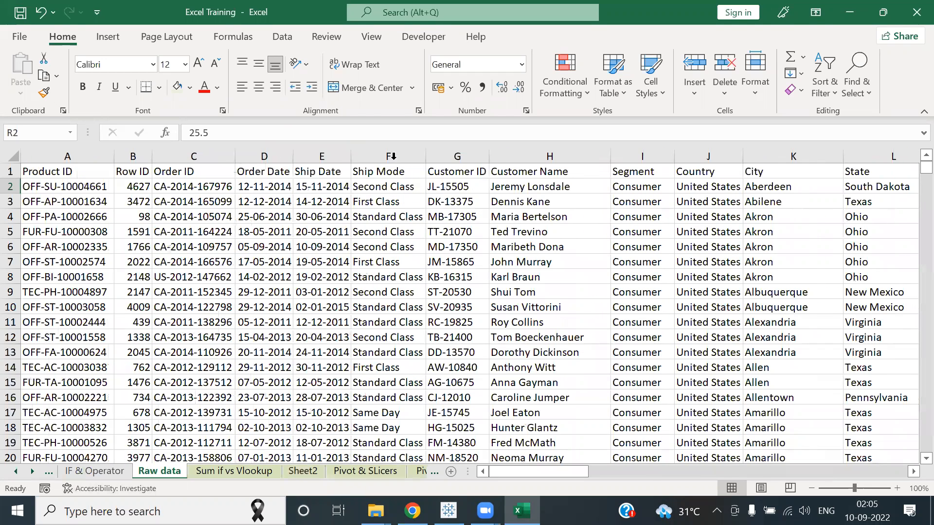
left_click_drag(386, 154, 805, 147)
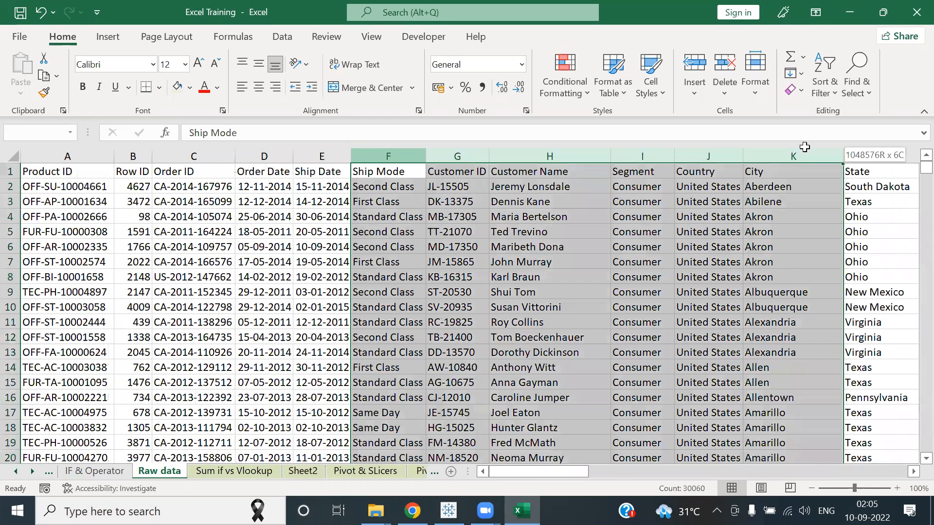
left_click(48, 176)
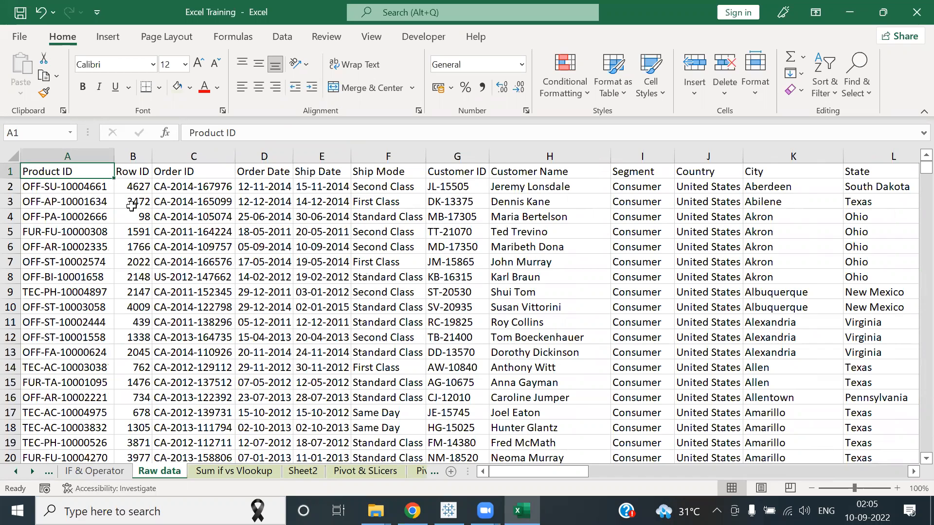
Step: Go back to the Vlookup sheet
left_click(32, 472)
left_click(30, 472)
left_click(30, 472)
left_click(359, 471)
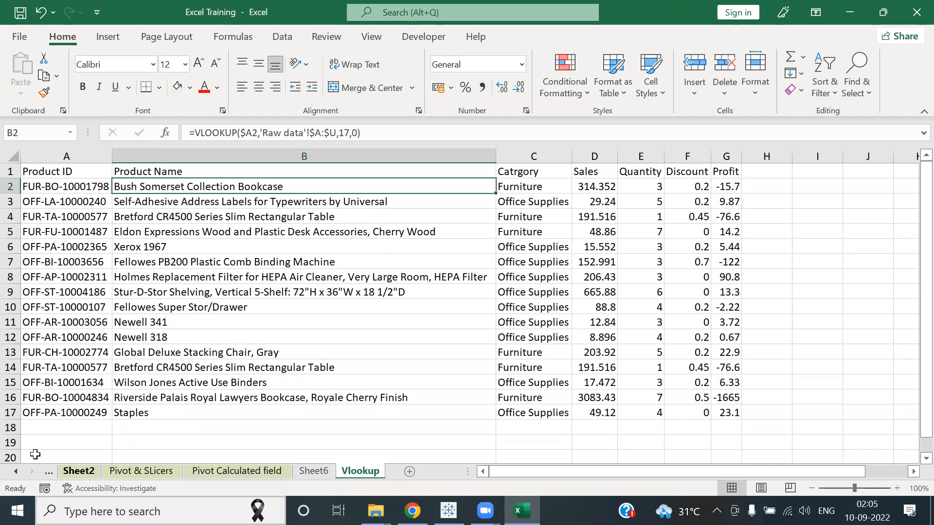
Step: Unhide the Hlookup sheet, starting from the Raw data sheet
left_click(14, 471)
left_click(14, 471)
left_click(15, 470)
left_click(163, 472)
right_click(164, 472)
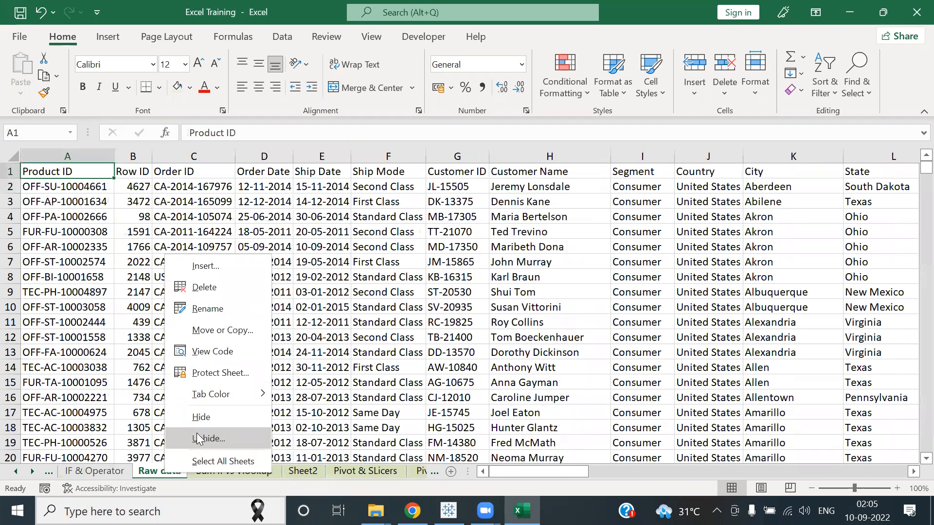
left_click(199, 439)
key("Down")
key("Down")
key("Down")
key("Down")
key("Down")
key("Down")
key("Down")
key("Down")
key("Down")
key("Down")
key("Up")
key("Return")
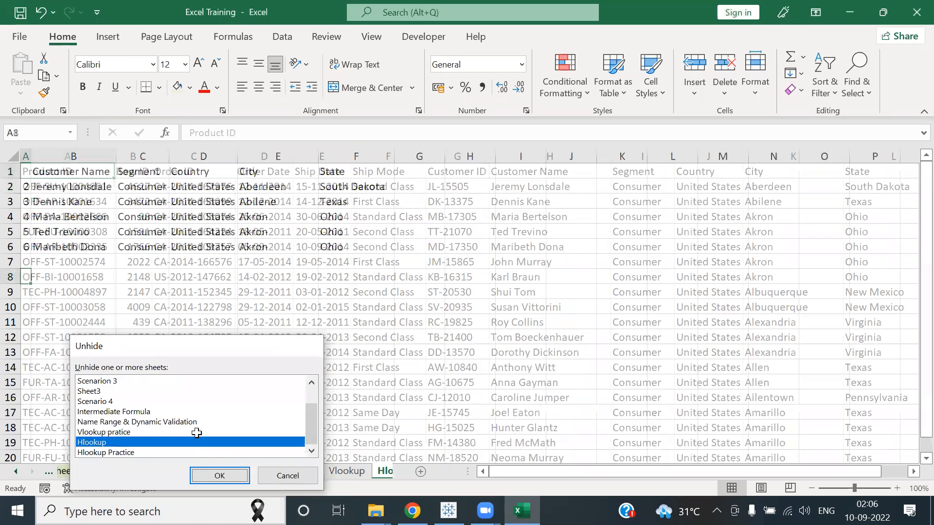
Step: Return to the Vlookup sheet and look at the B2 formula and the first two product IDs
left_click(316, 472)
left_click(330, 293)
key("ctrl+Up")
key("Down")
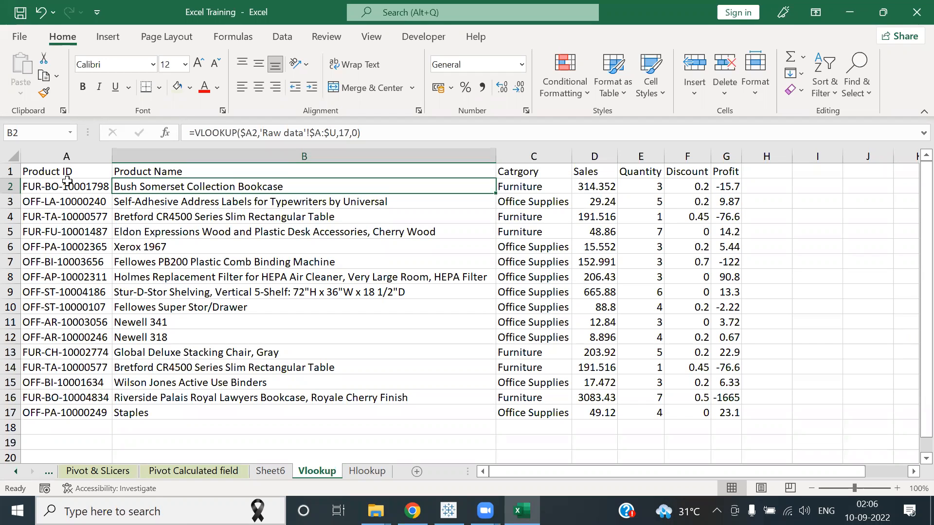
mouse_move(58, 189)
left_mouse_down()
mouse_move(58, 400)
mouse_move(53, 203)
left_mouse_up()
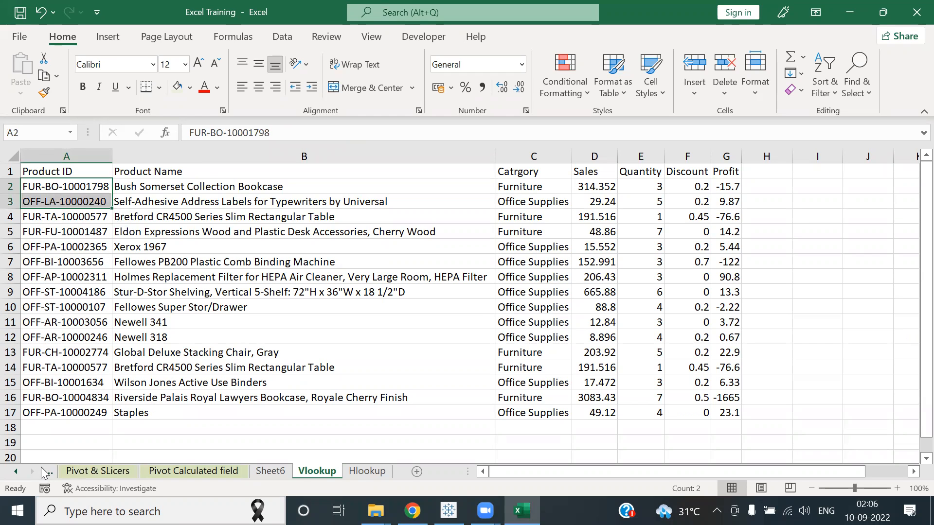
Step: Copy the product ID from A2 on Vlookup into A5011 on Raw data, directly below the last record
left_click(15, 472)
left_click(15, 472)
left_click(15, 472)
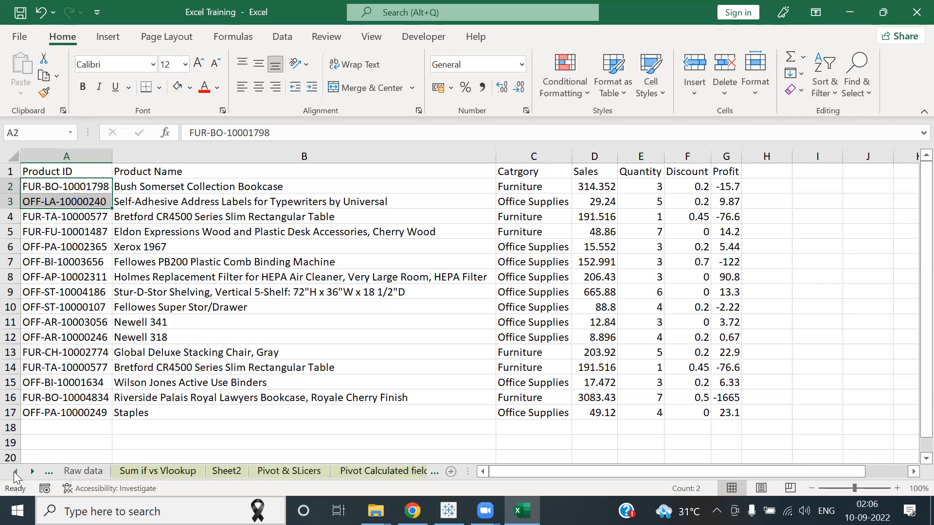
left_click(98, 188)
key("ctrl+c")
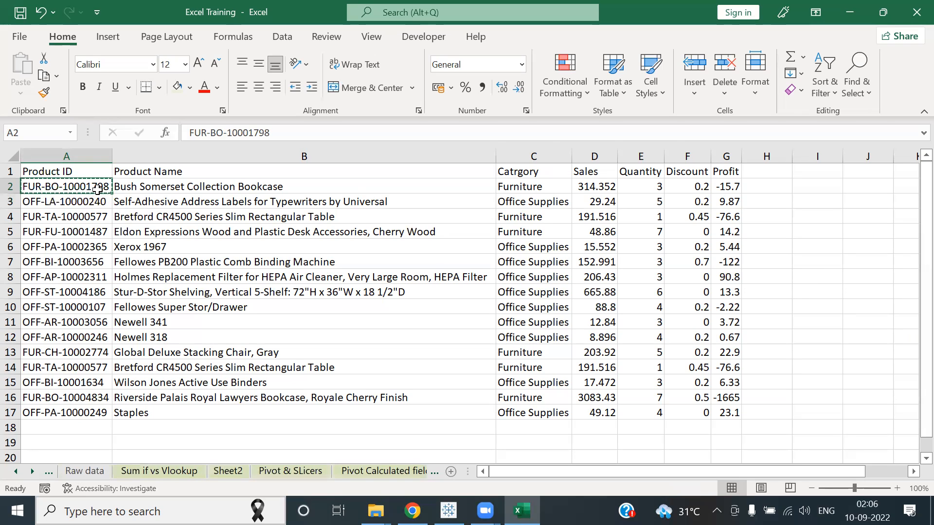
left_click(82, 473)
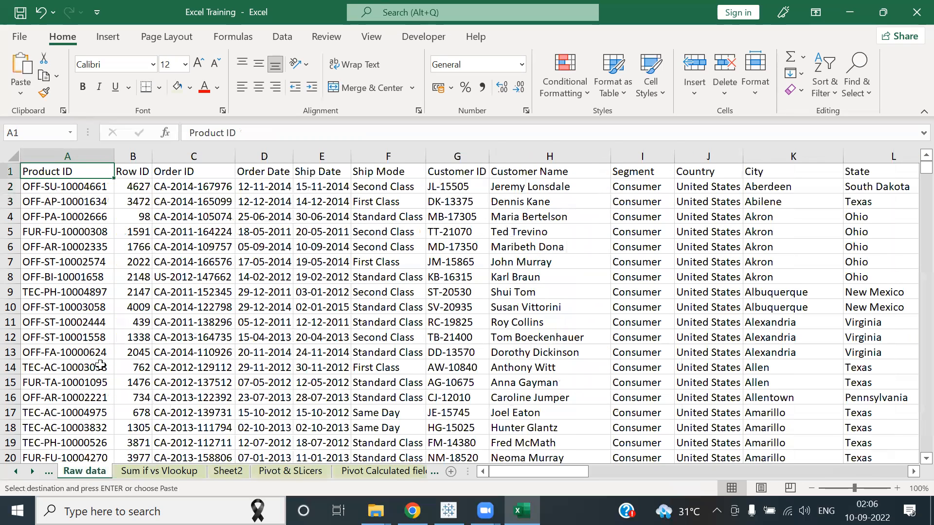
left_click(97, 335)
key("ctrl+Down")
key("Down")
key("ctrl+v")
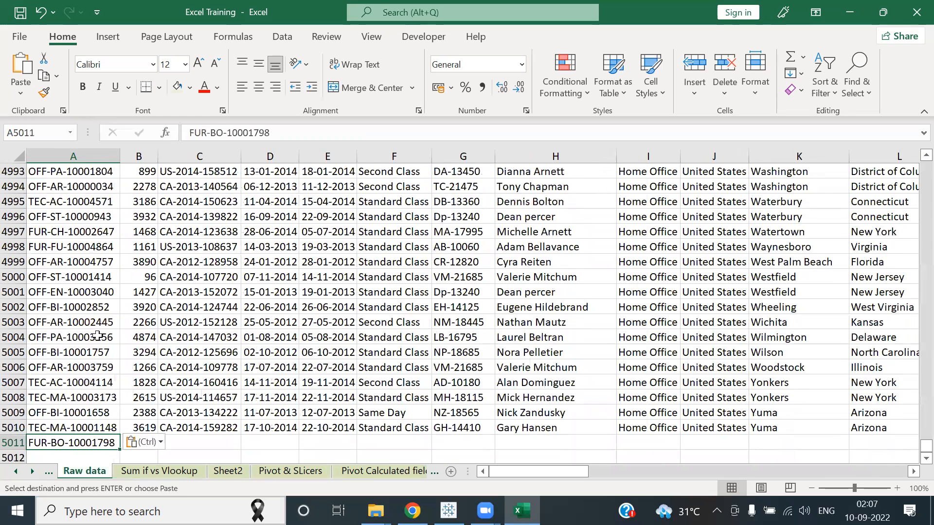
scroll(44, 474, "right", 3)
Step: Return to the Vlookup sheet and check how the duplicated product ID affects the lookup results in row 2
left_click(33, 475)
left_click(32, 476)
left_click(32, 475)
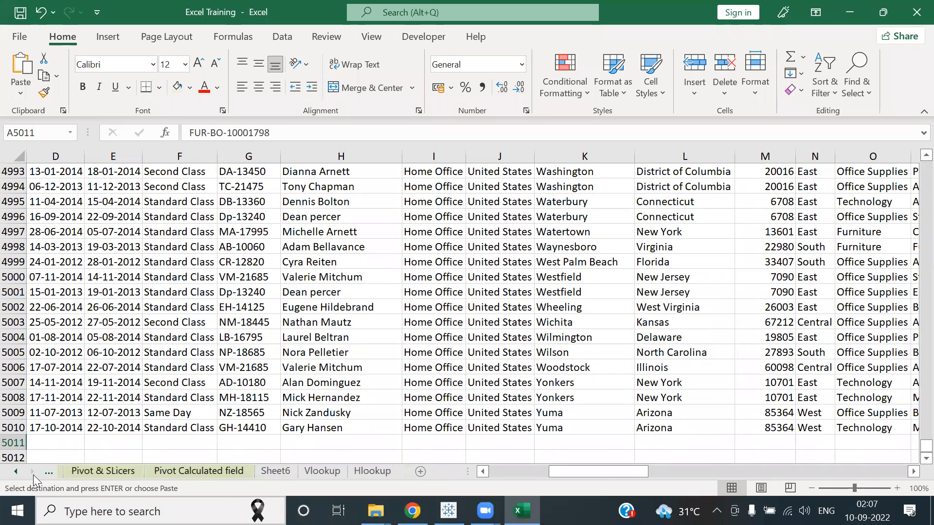
left_click(319, 472)
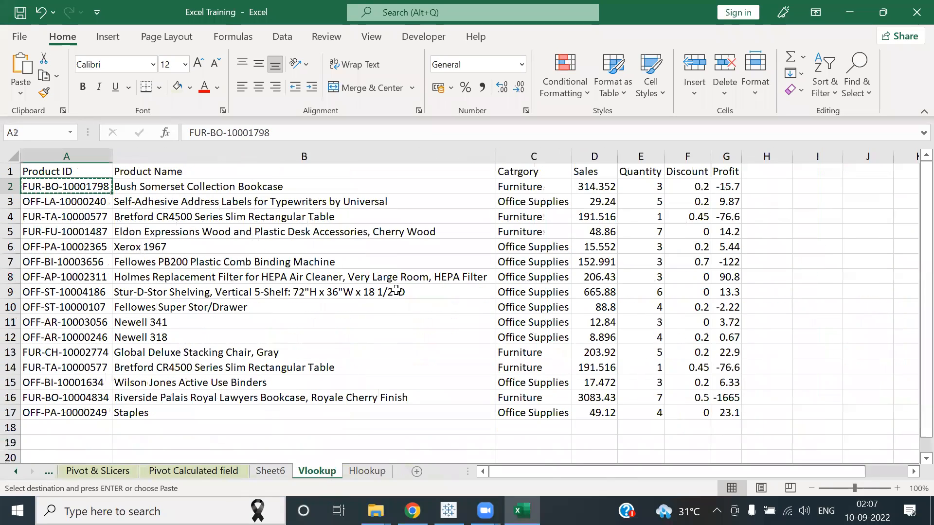
left_click(171, 198)
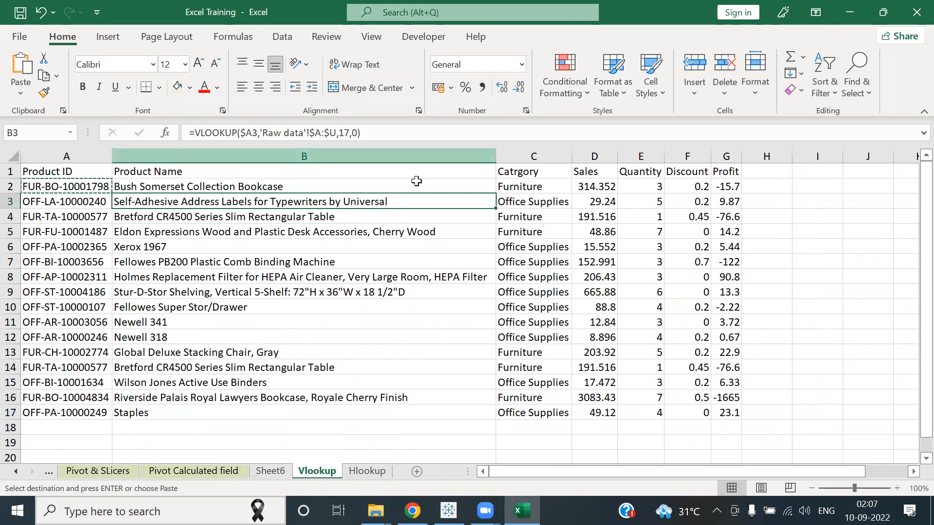
left_click(587, 187)
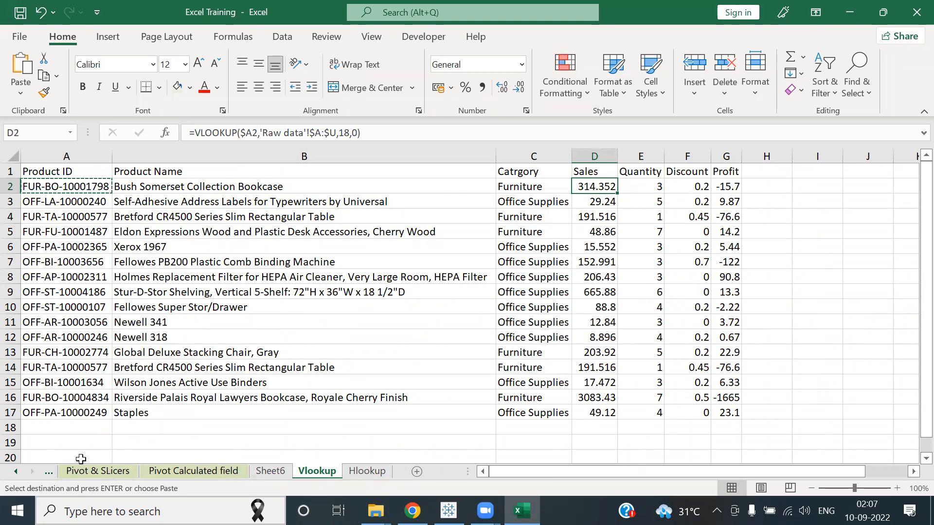
left_click(17, 471)
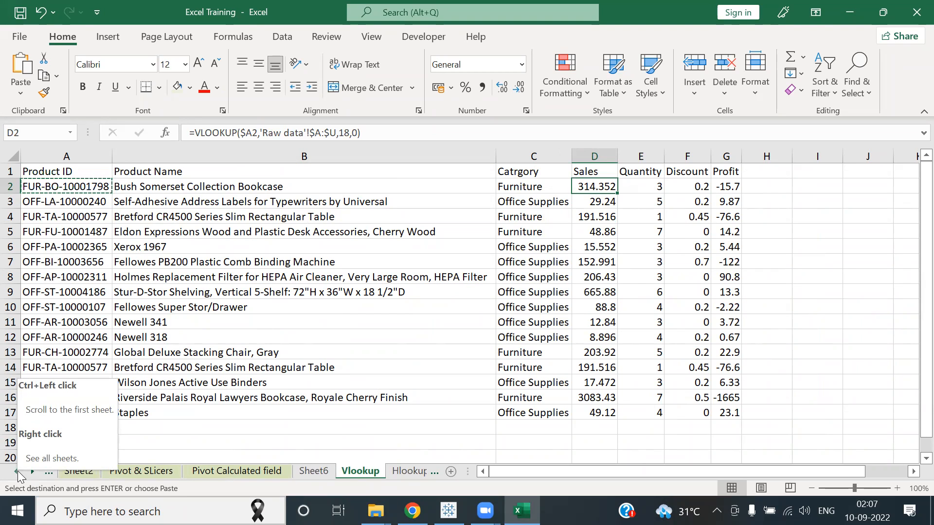
left_click(808, 190)
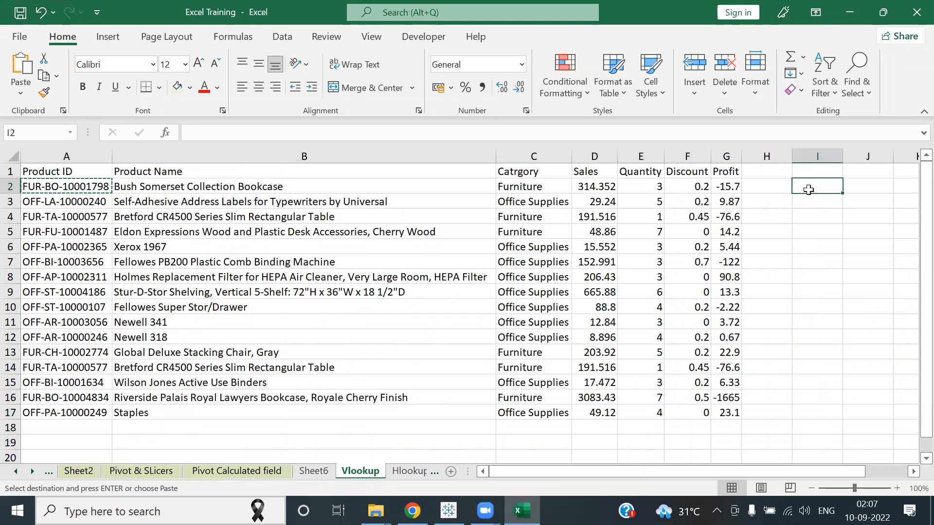
key("Left")
key("Left")
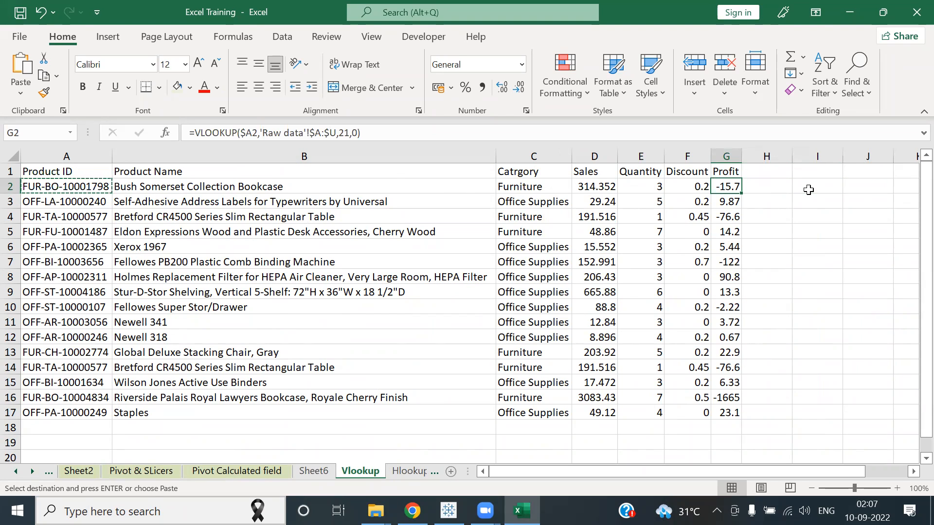
key("Left")
key("Left")
key("Left")
key("Left")
key("Left")
key("Left")
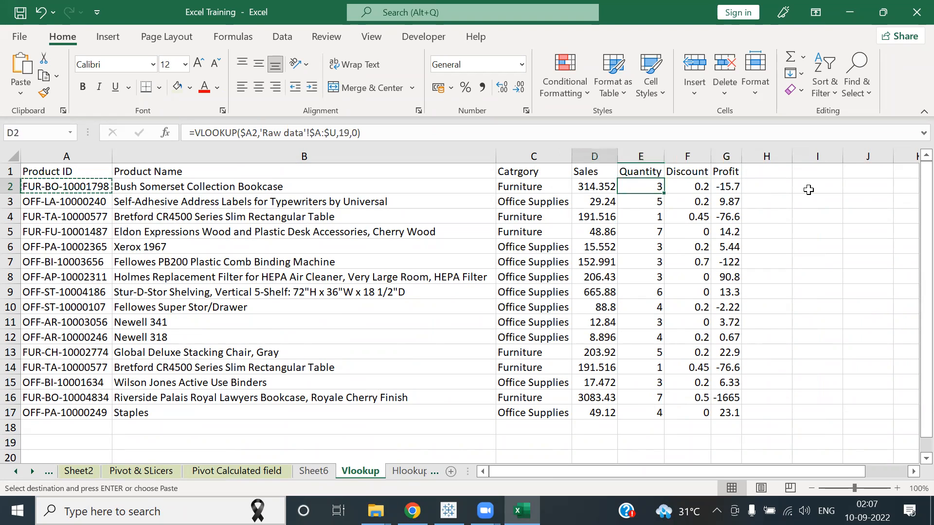
Step: Shorten the product ID in A3 to OFF-LA-1000024 and check the lookup results in row 3
key("Down")
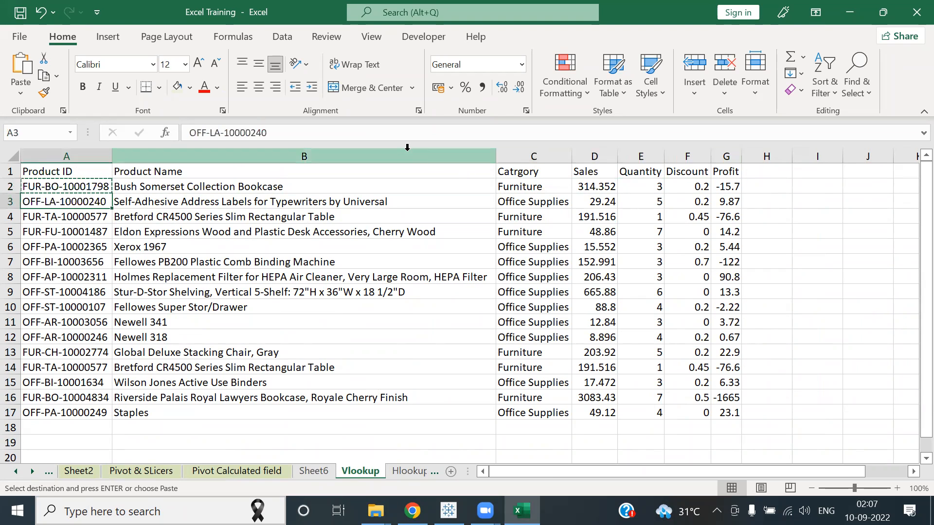
left_click(398, 136)
key("BackSpace")
key("Tab")
key("Left")
key("Right")
key("Right")
key("Left")
key("Left")
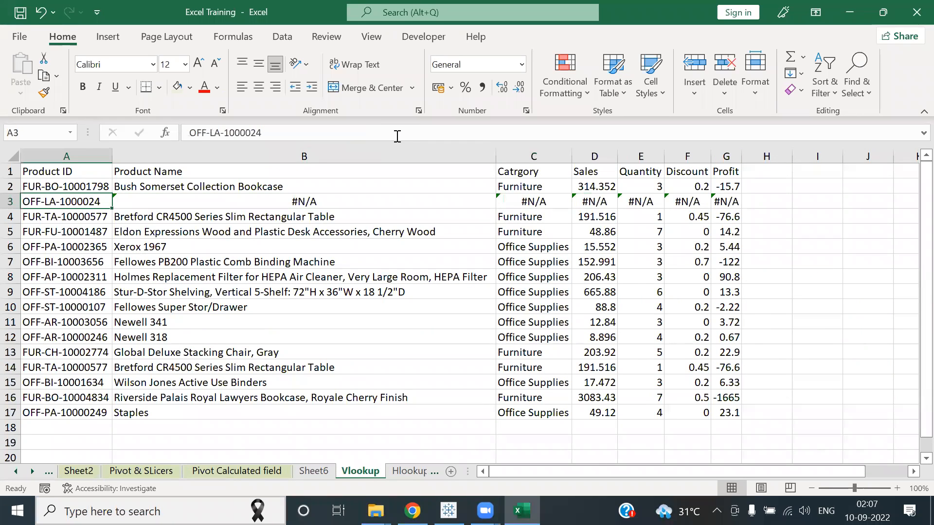
key("Right")
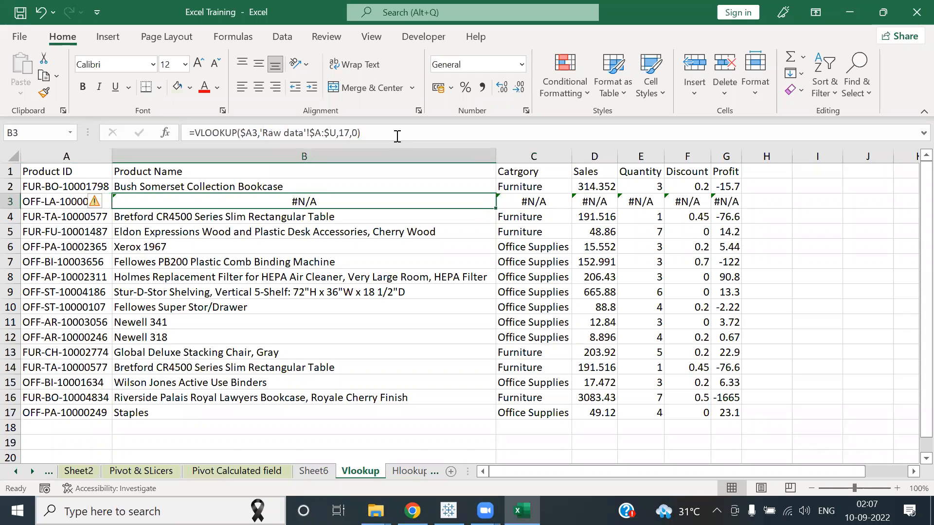
Step: Look across the lookup results in row 3, from Product Name through Profit and back
key("Right")
key("Right")
key("Right")
key("Right")
key("Right")
key("Left")
key("Left")
key("Left")
key("Left")
key("Left")
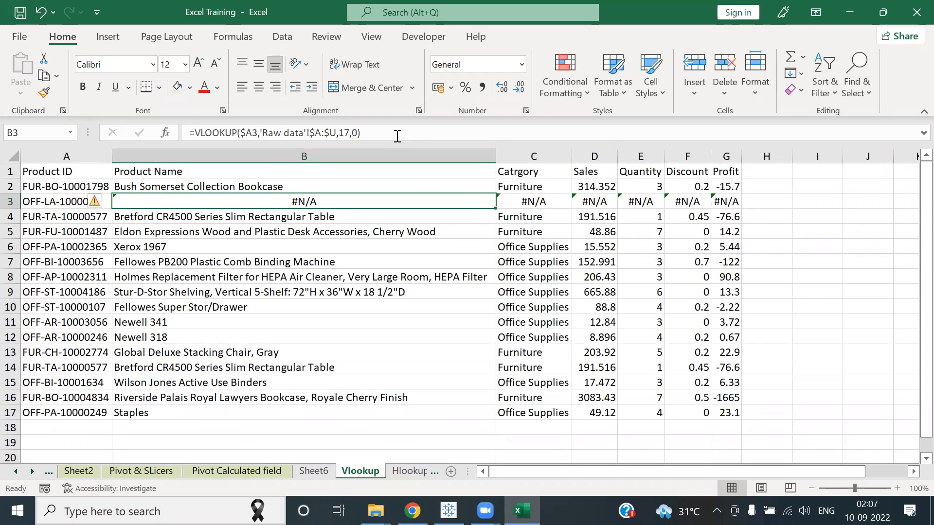
Step: Wrap the VLOOKUP formula in B3 in IFERROR, with "Value not found" as the fallback text, and check the result
left_click(196, 138)
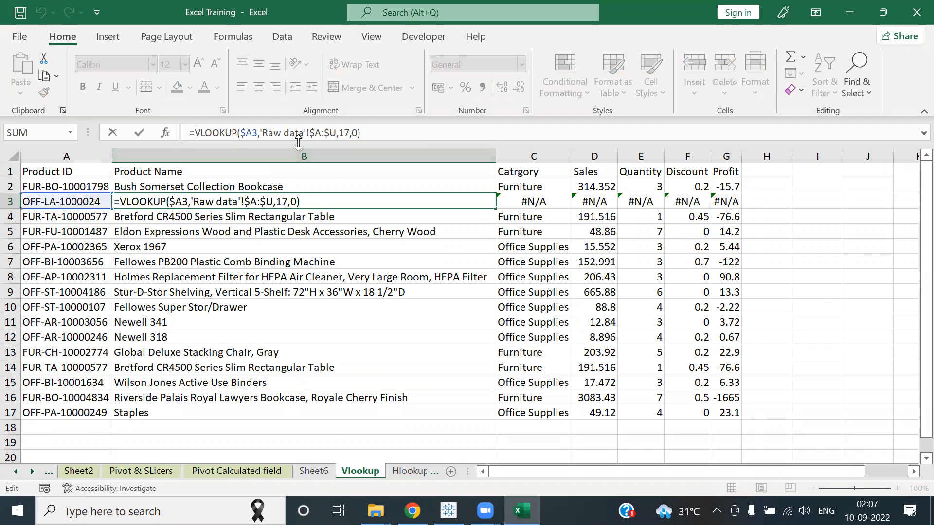
type("If")
key("Down")
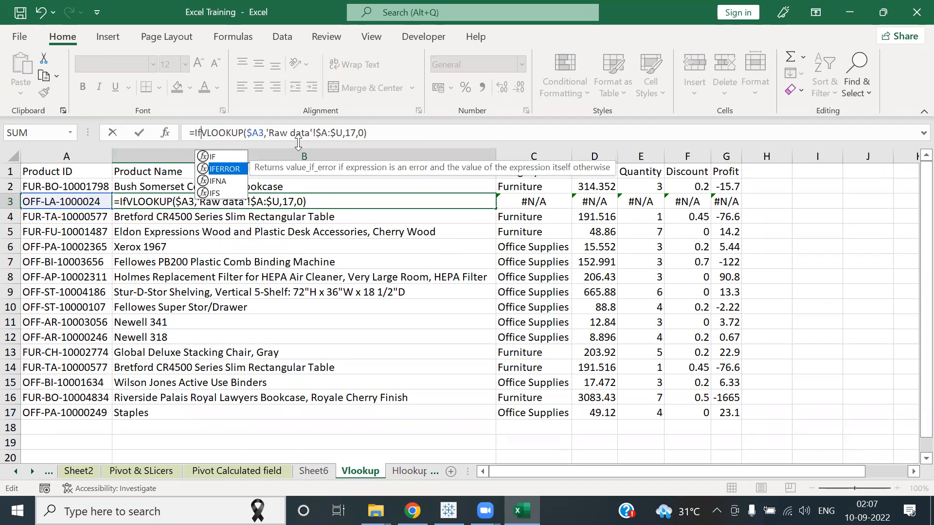
key("Tab")
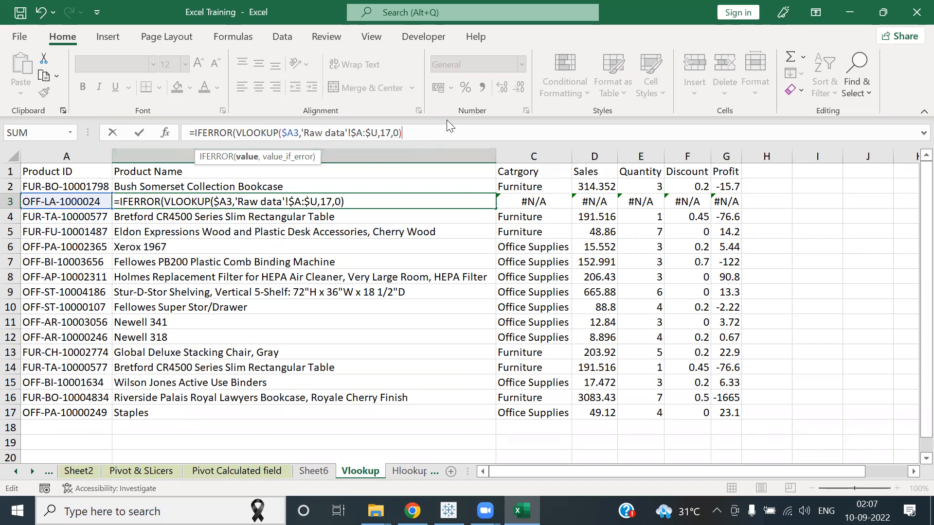
type(",\"Value not found\")")
key("Tab")
key("Left")
key("Left")
key("Right")
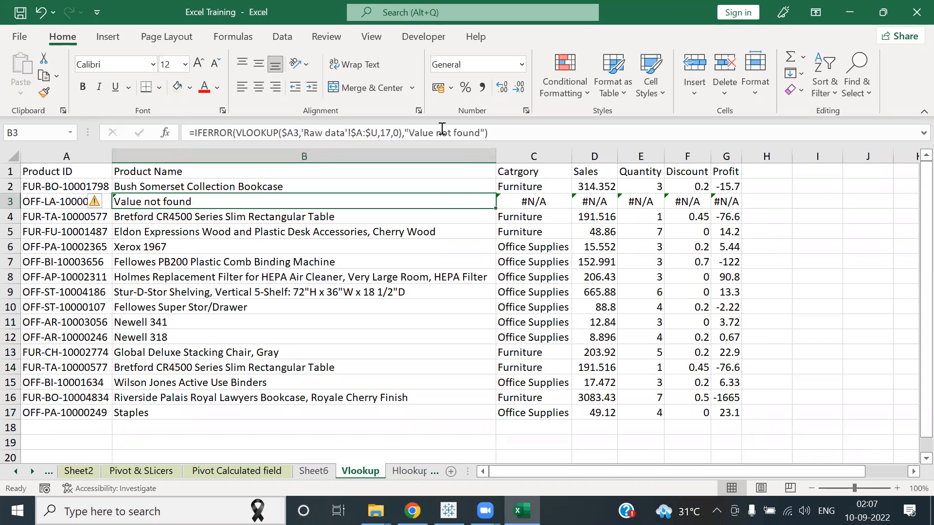
Step: Restore the product ID in A3 to OFF-LA-10000240 and check the lookup result in B3
key("Left")
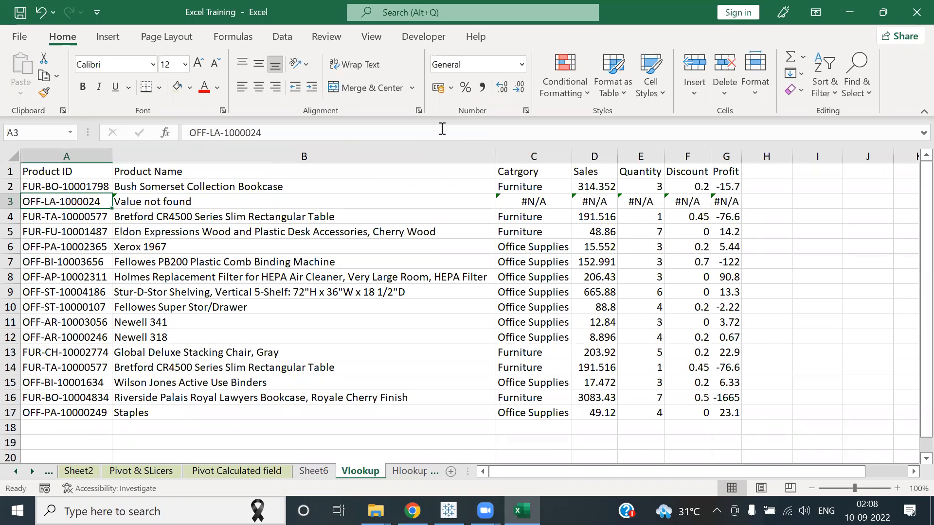
left_click(334, 130)
type("0")
key("Tab")
key("Tab")
key("Tab")
key("Left")
key("Left")
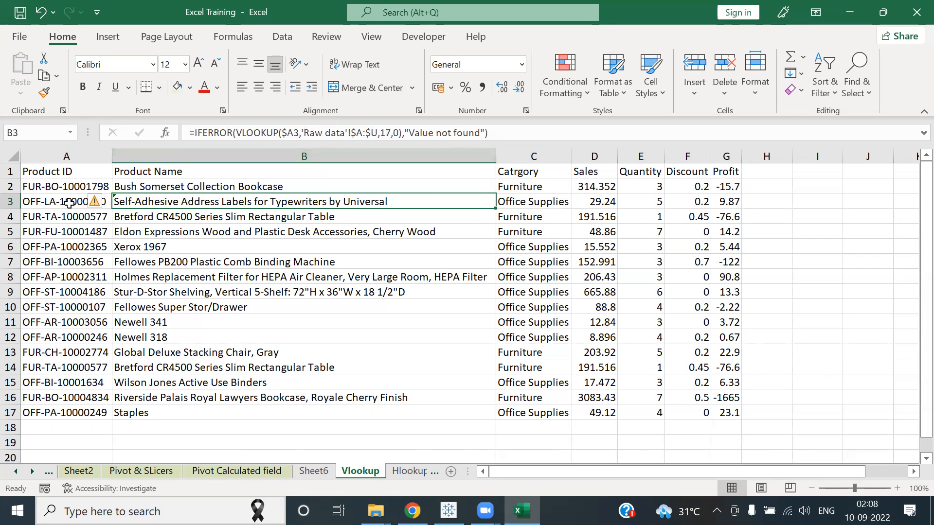
Step: Remove the last digit of the product ID in A3 again, leaving OFF-LA-1000024
left_click(69, 203)
left_click(291, 134)
key("BackSpace")
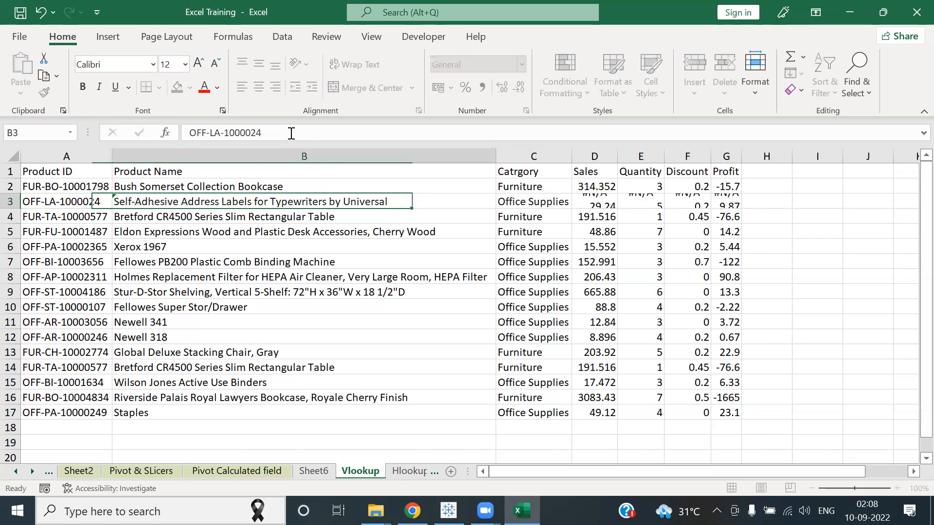